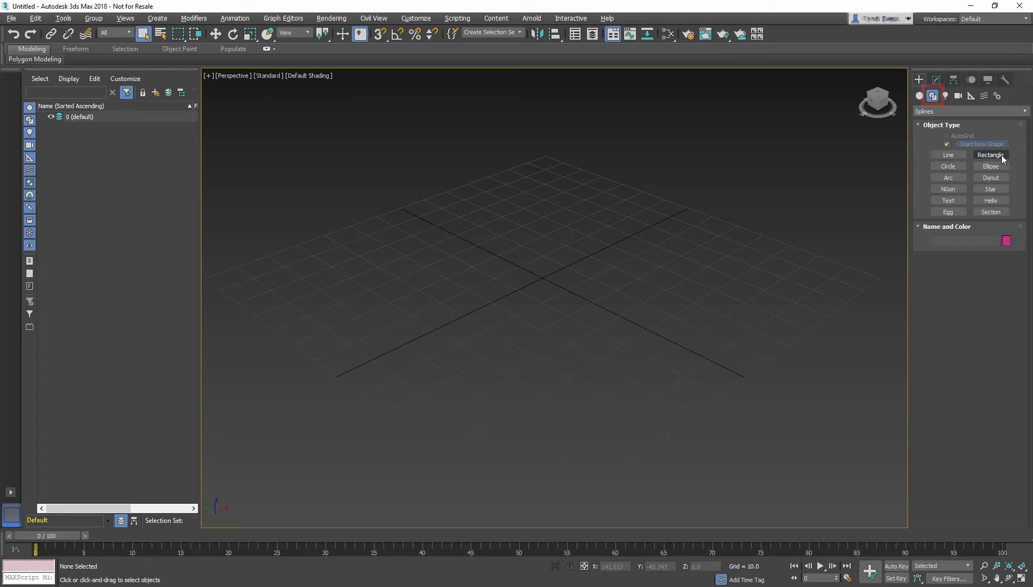
- Open the scene file TrainStationLamp_.max from the 06_Modeling folder
click(10, 18)
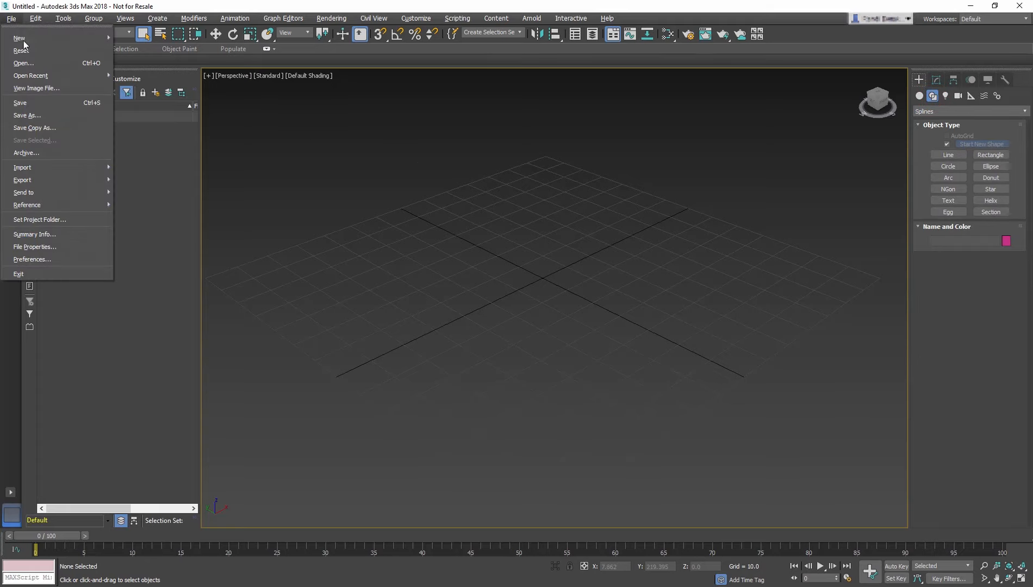
click(24, 63)
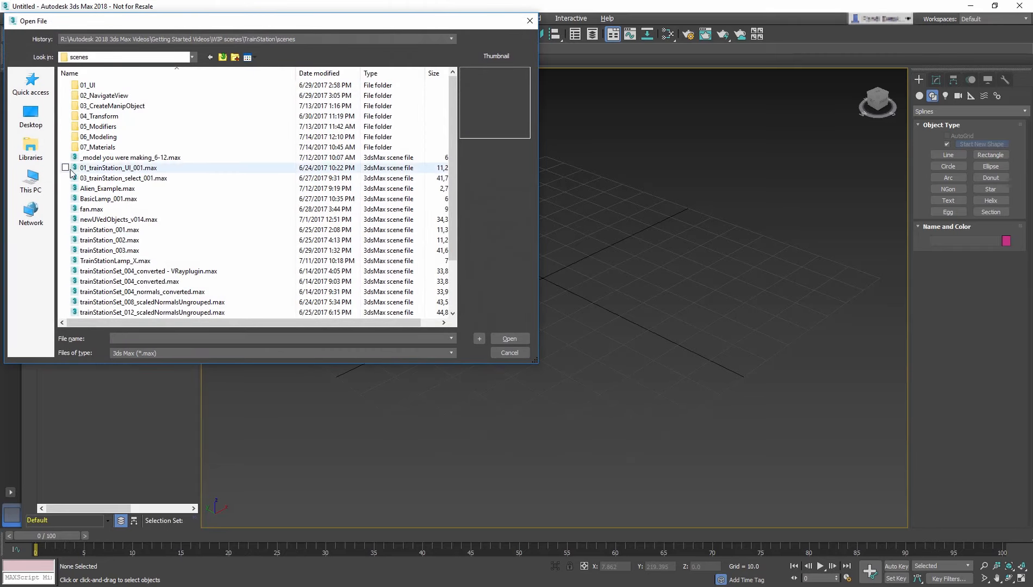
double_click(99, 136)
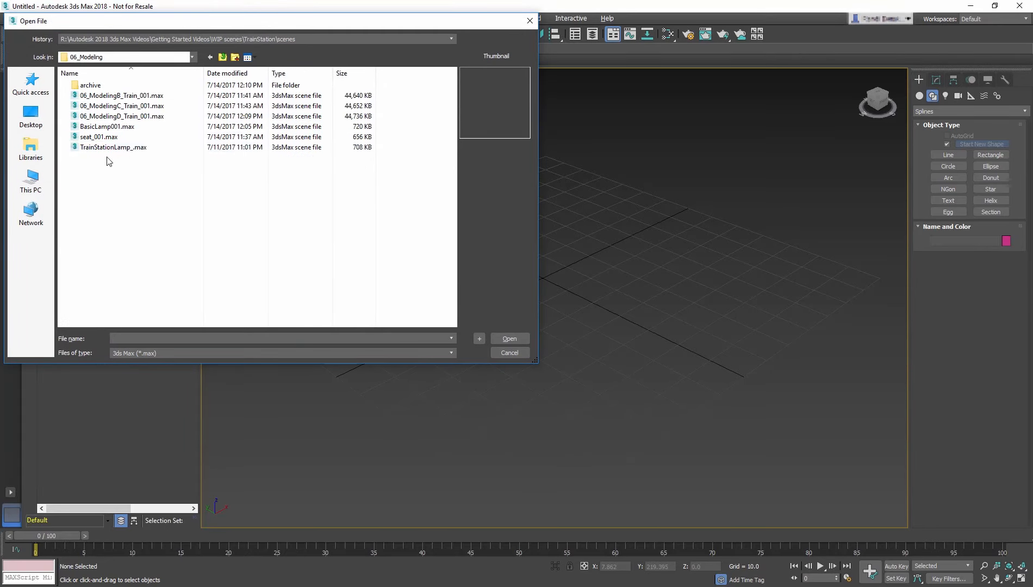
mouse_move(100, 152)
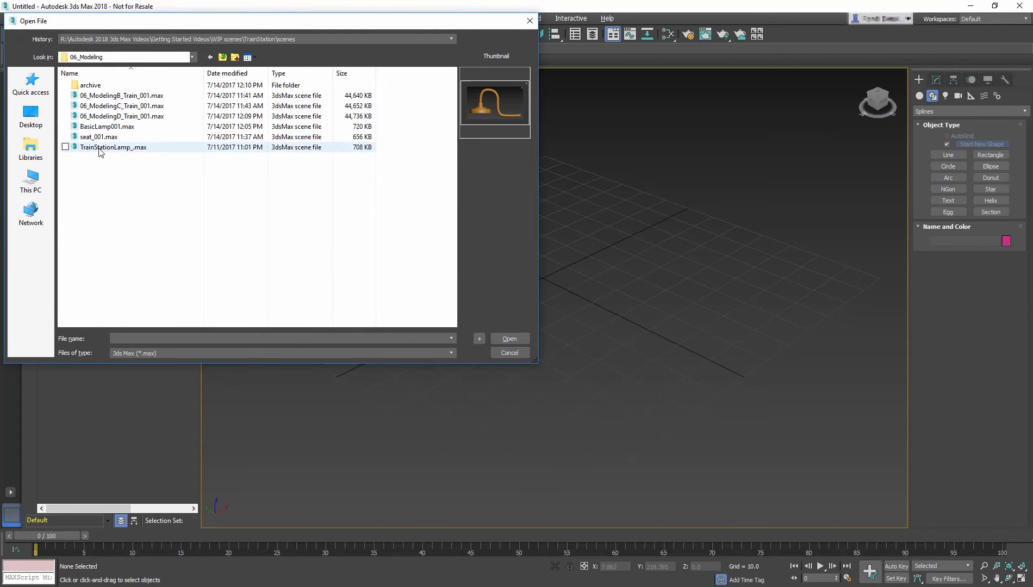
double_click(100, 149)
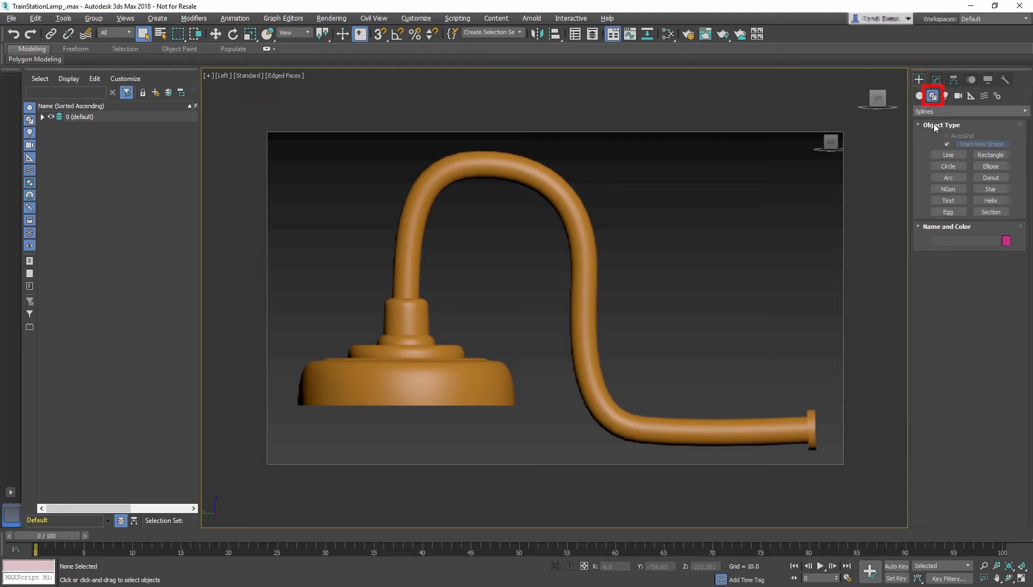
- Draw an open Line with five corner vertices along the lamp's pipe, from the wall flange over the arch to the lamp neck
click(944, 155)
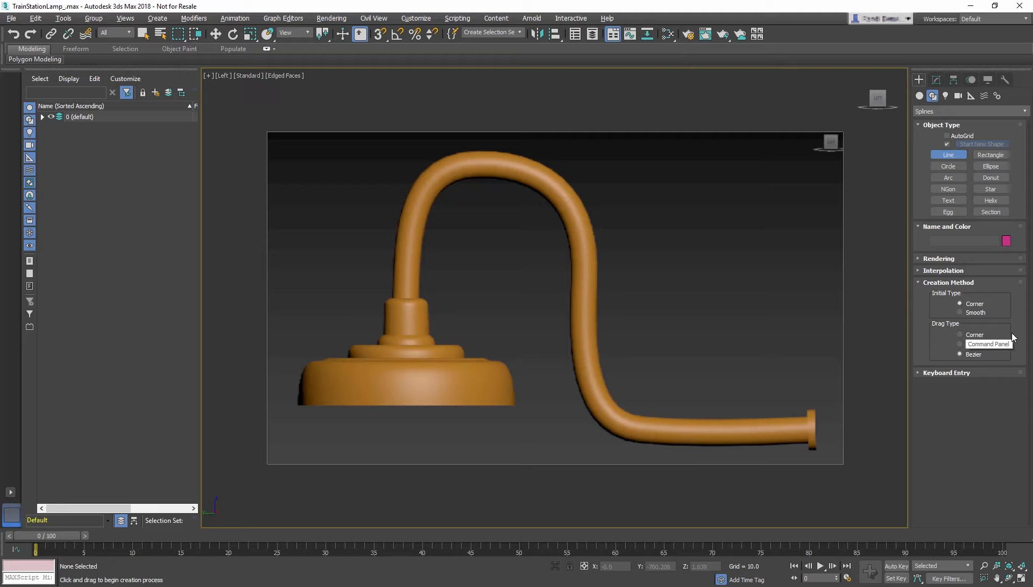
click(809, 428)
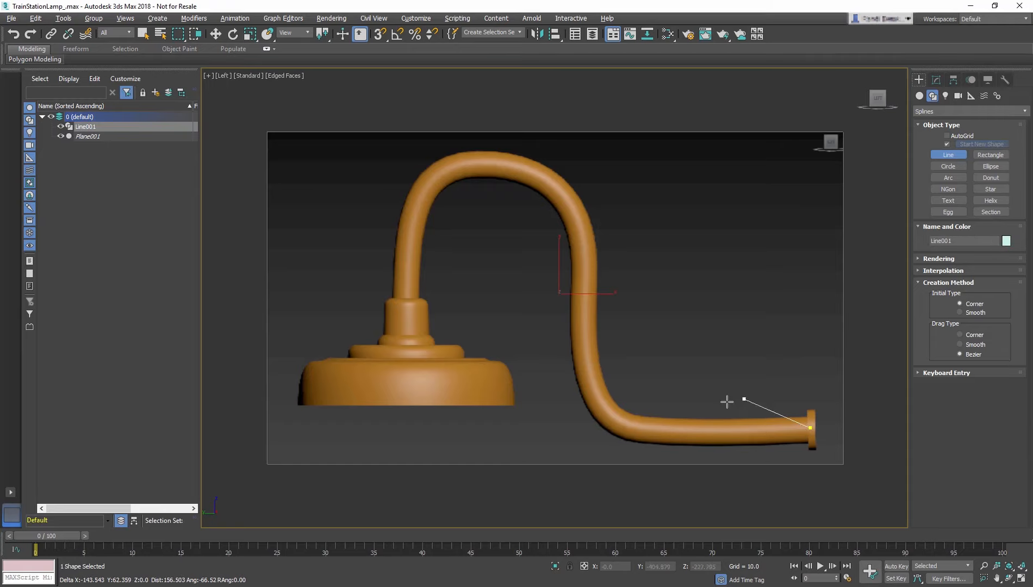
click(602, 409)
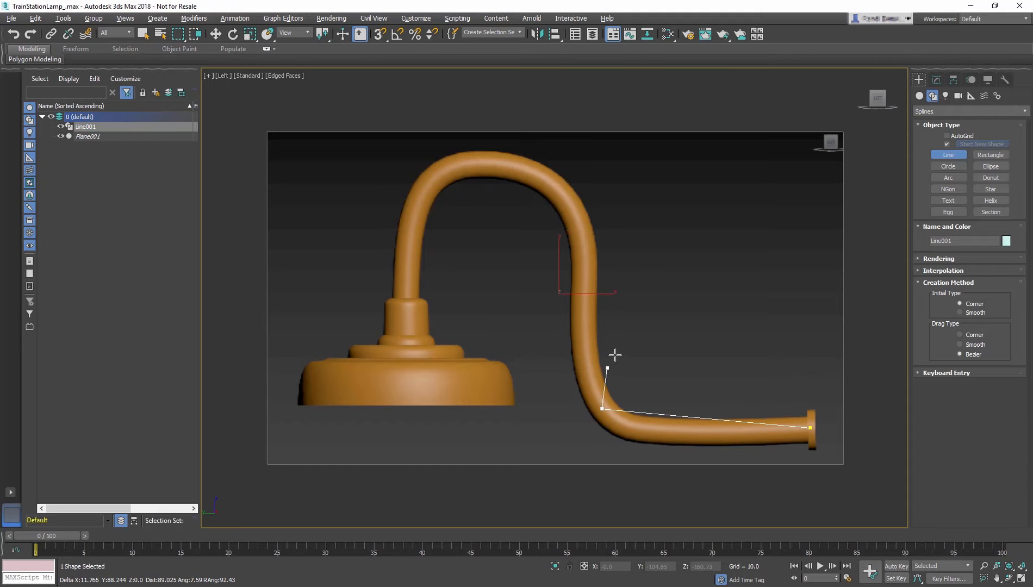
click(576, 204)
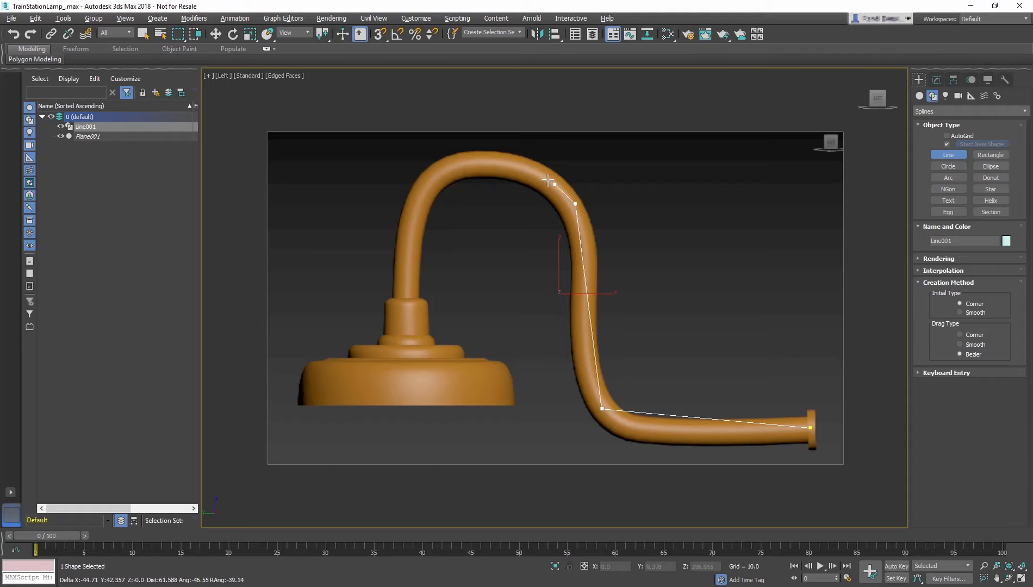
click(439, 169)
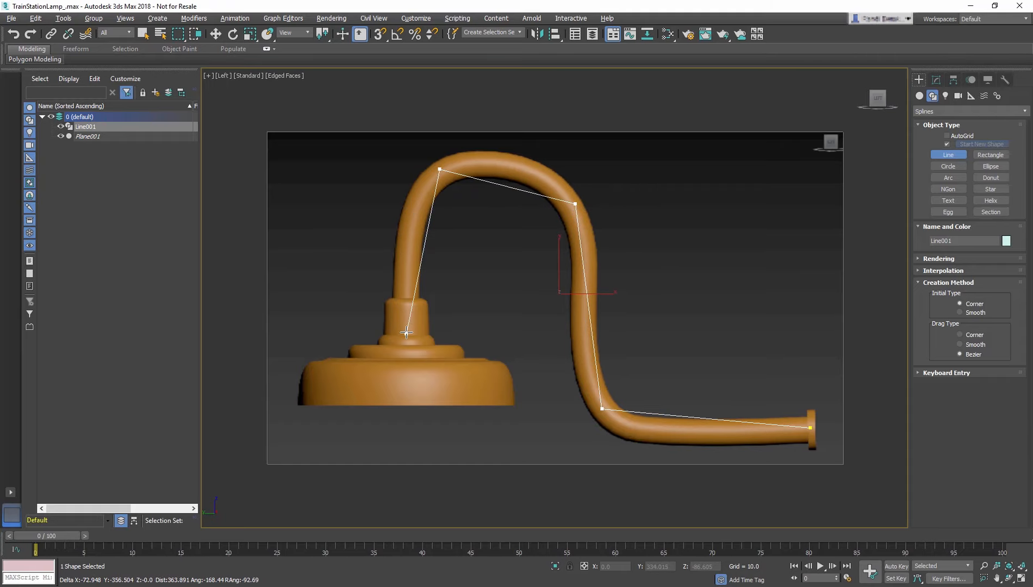
click(405, 299)
right_click(496, 312)
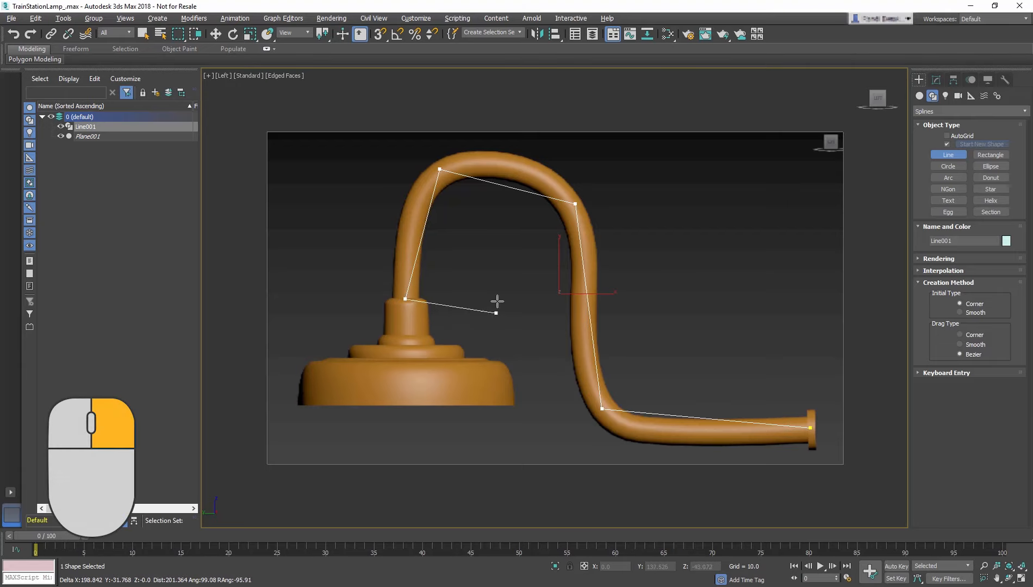
right_click(495, 258)
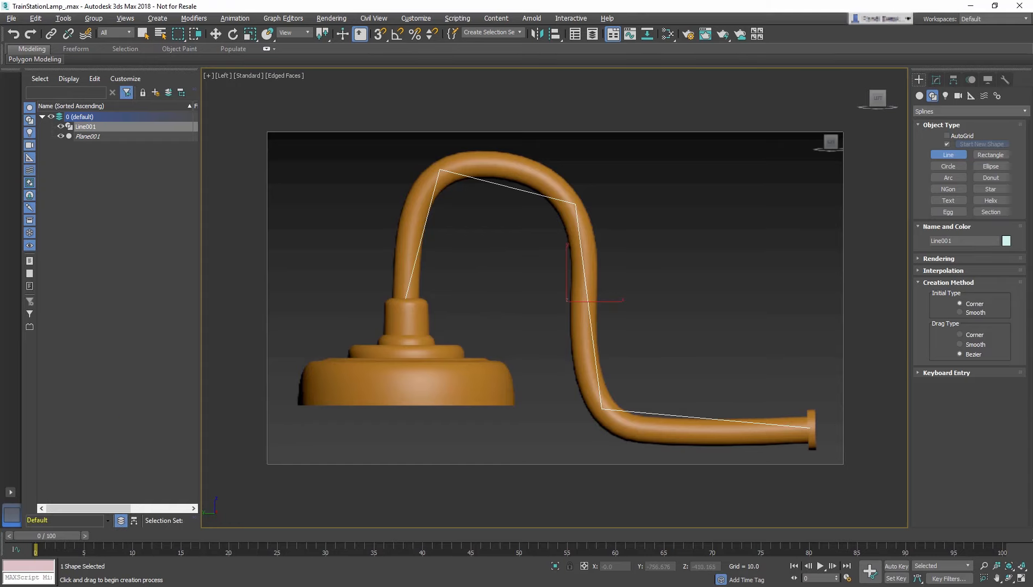
- Draw a trial line mixing straight corners and Bezier curves in the empty area beside the lamp, and delete it
click(948, 155)
click(684, 205)
click(759, 172)
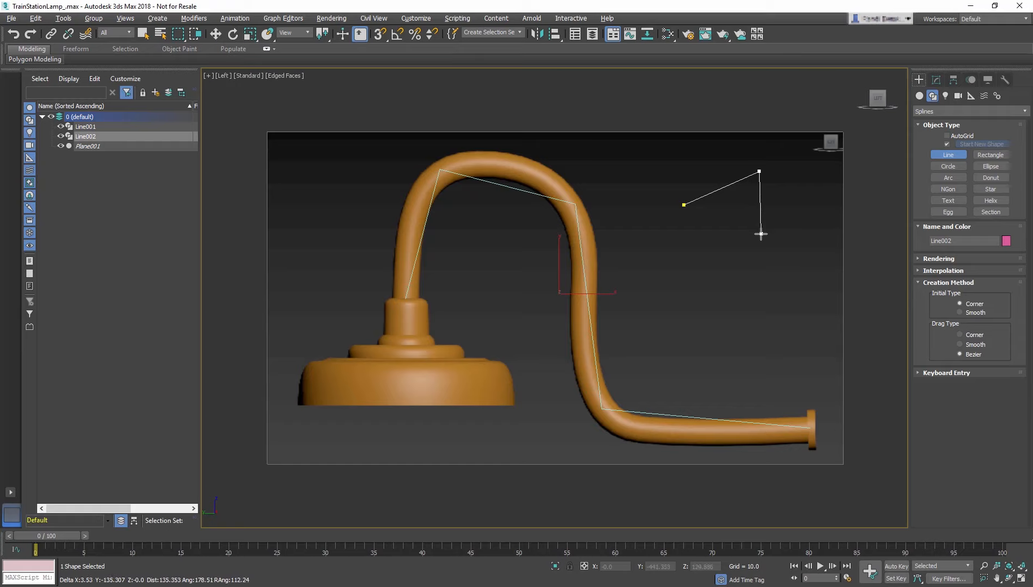
click(762, 233)
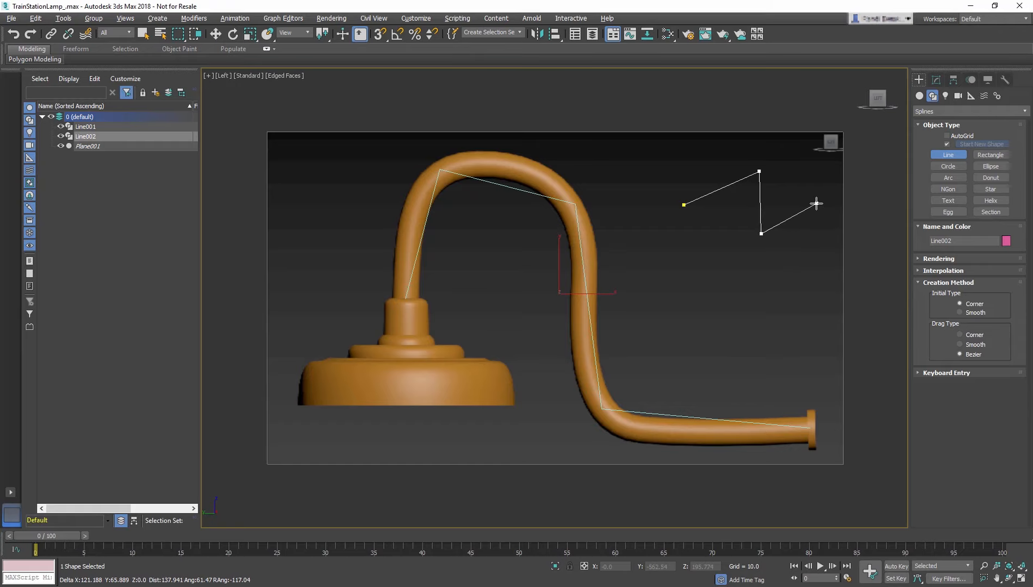
drag(816, 203, 830, 210)
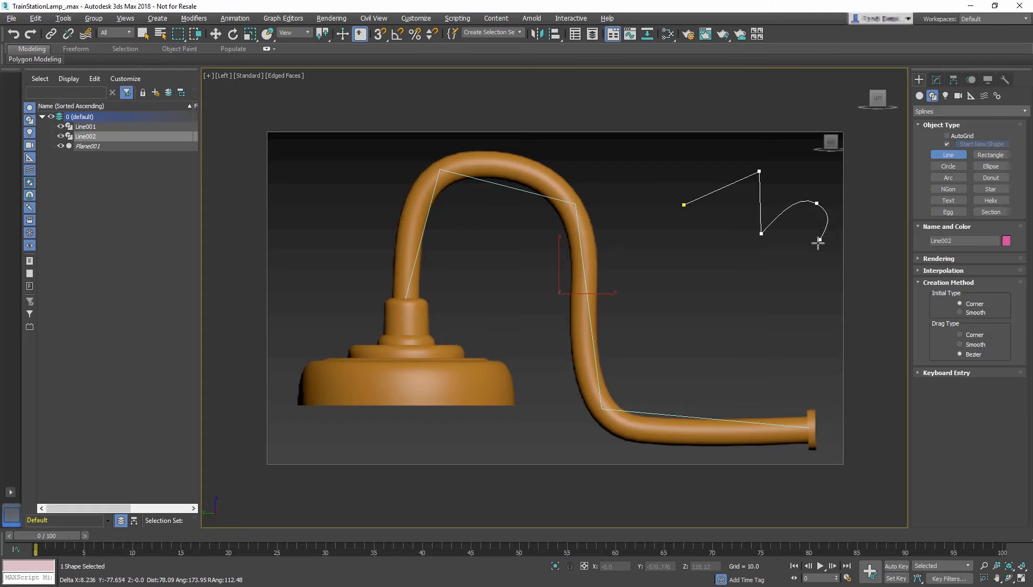
drag(810, 261, 824, 270)
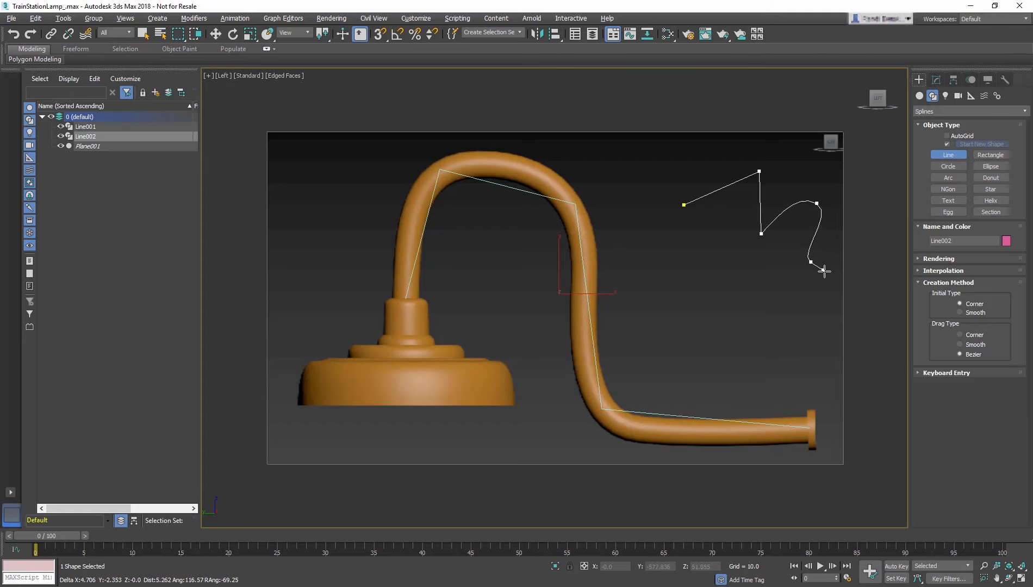
click(857, 239)
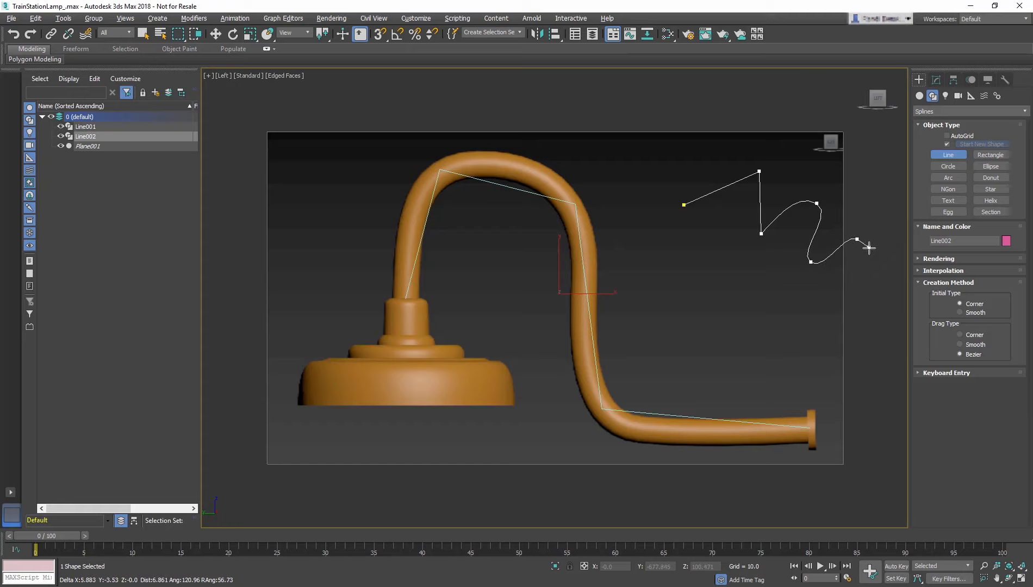
right_click(871, 251)
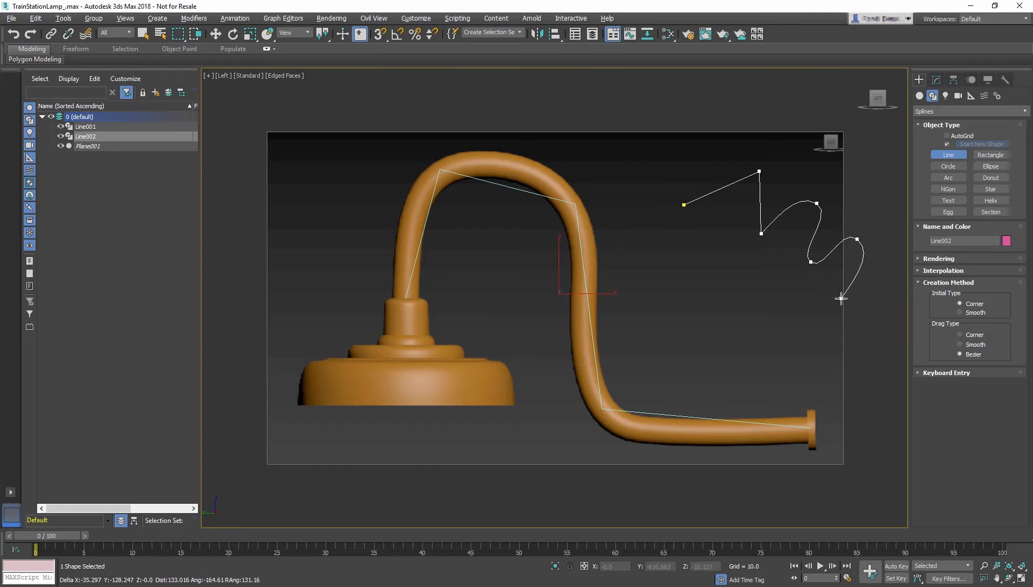
key(Delete)
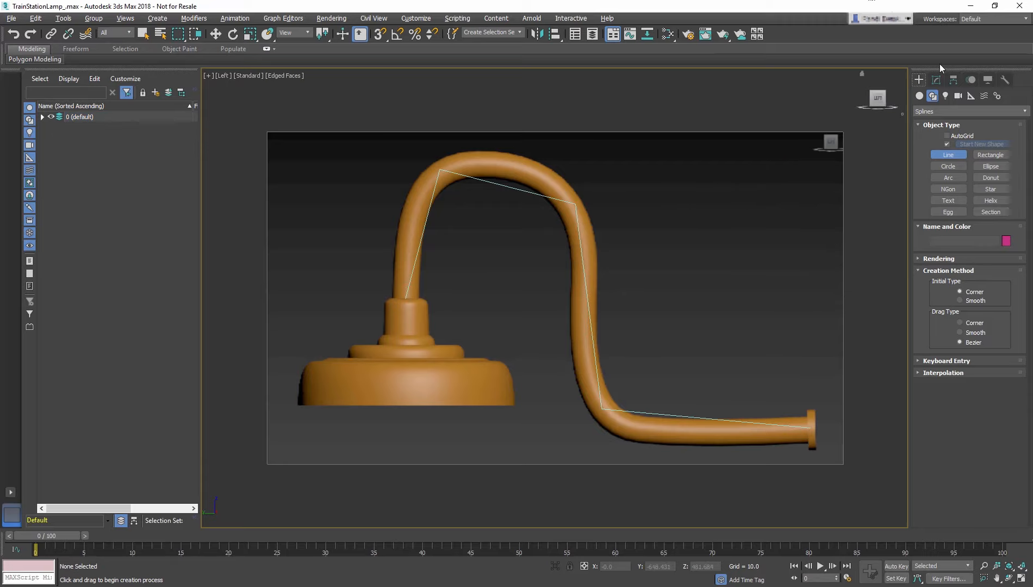
- Convert the three middle vertices of the pipe line to Bezier at the Vertex level
click(936, 79)
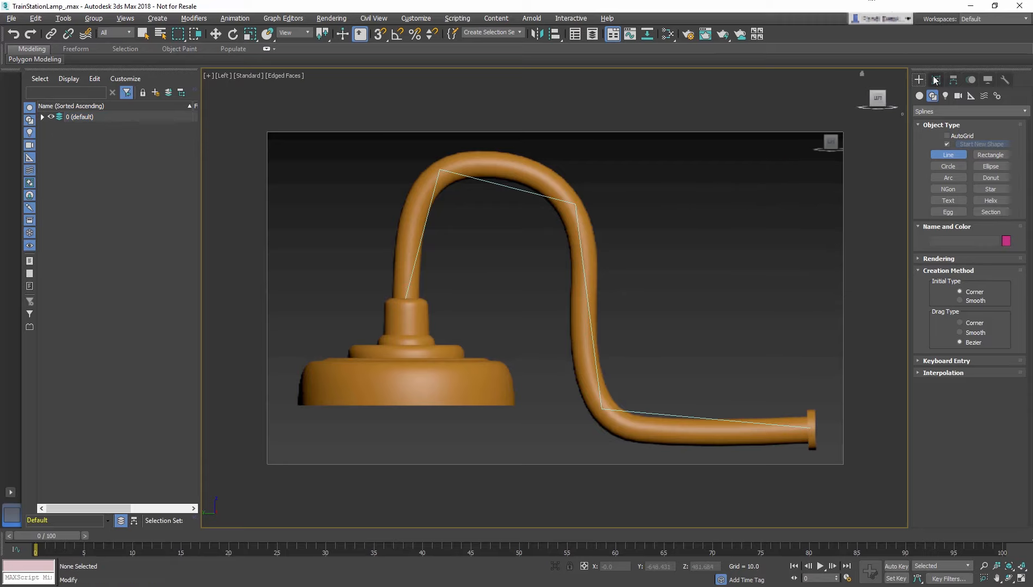
click(577, 253)
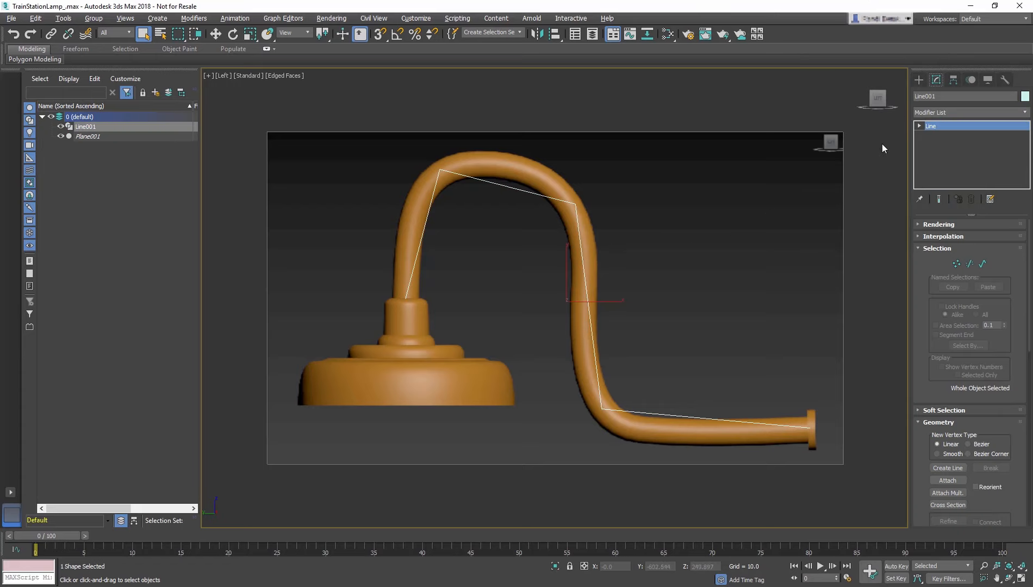
click(919, 126)
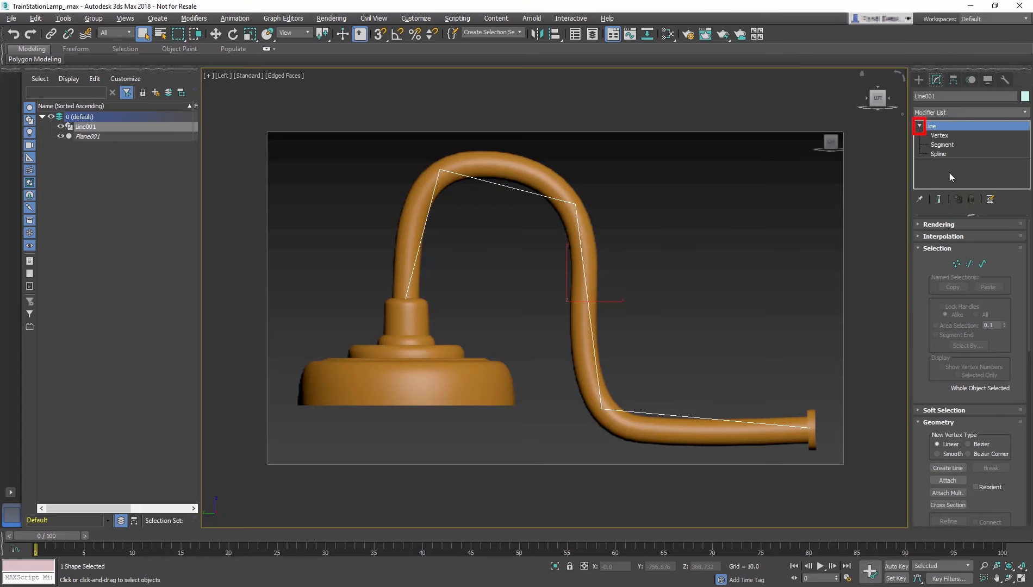
click(947, 137)
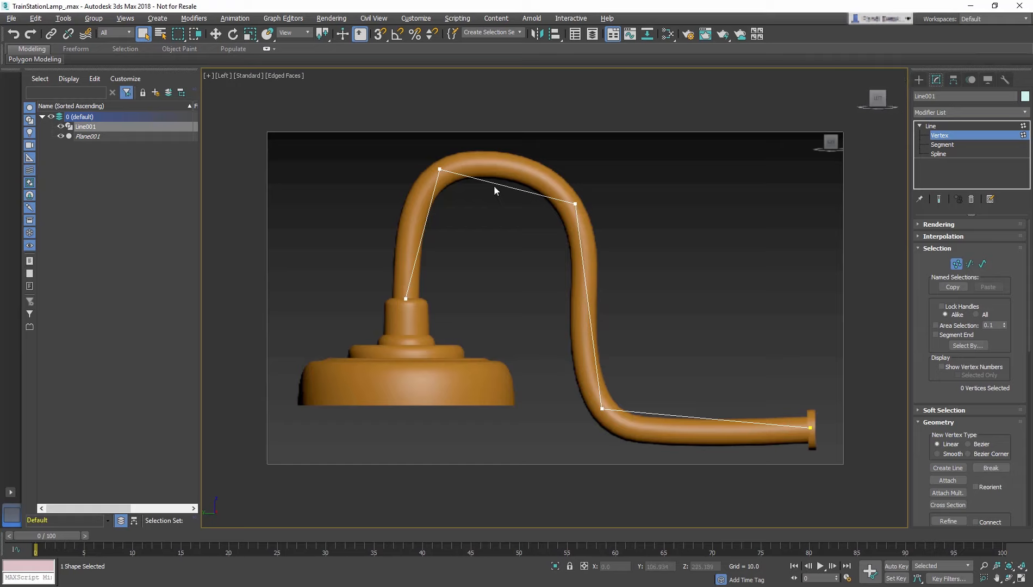
ctrl+click(438, 171)
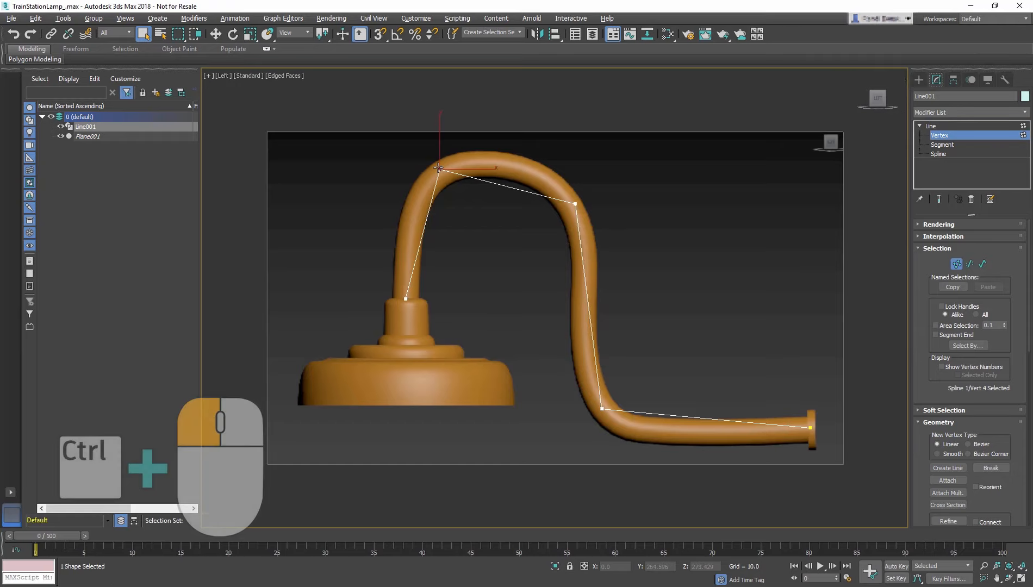
ctrl+click(578, 205)
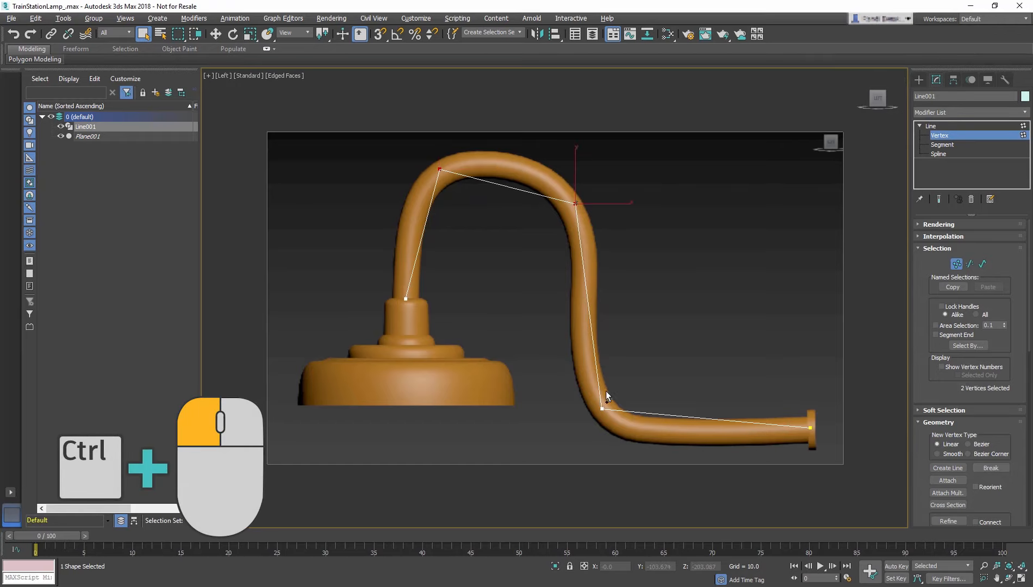
ctrl+click(600, 407)
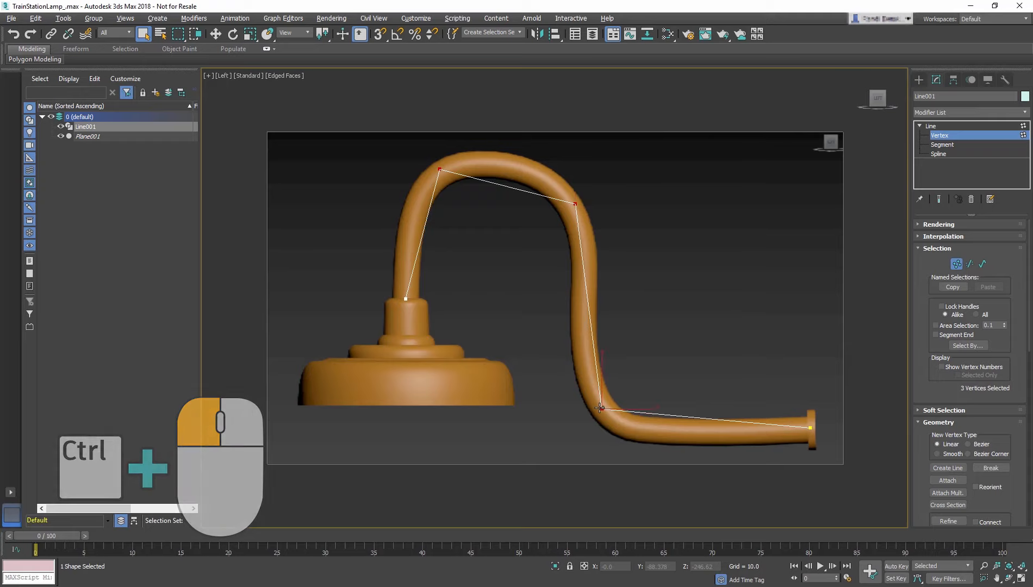
right_click(744, 308)
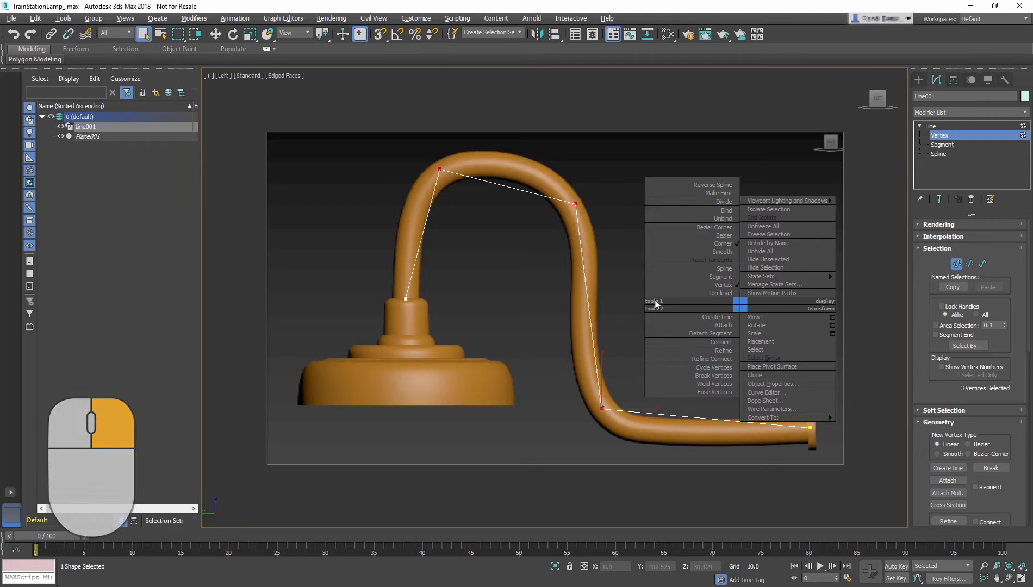
click(725, 236)
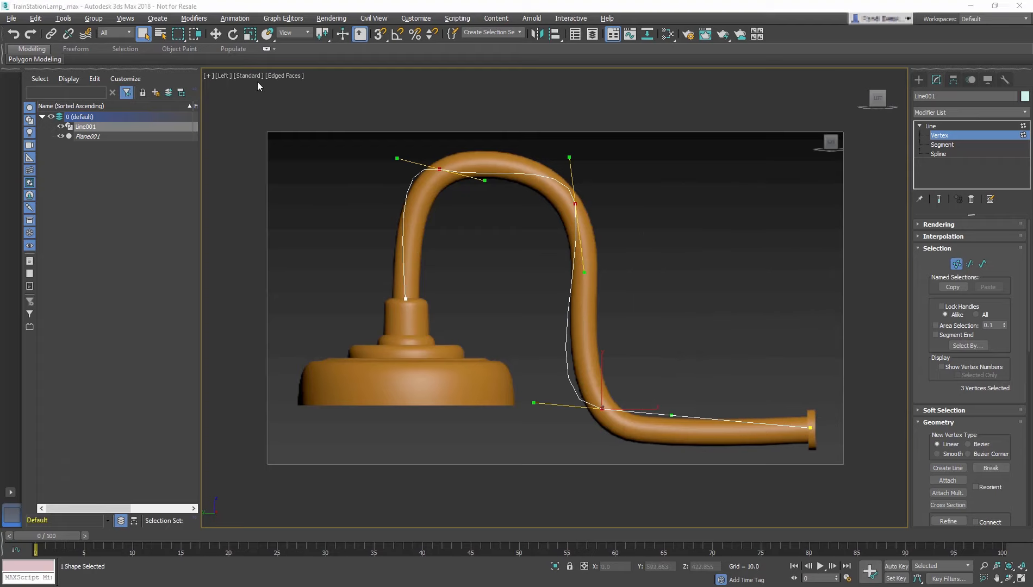
- Move the Bezier handles of the two arch vertices so the line follows the pipe's upper curve
key(w)
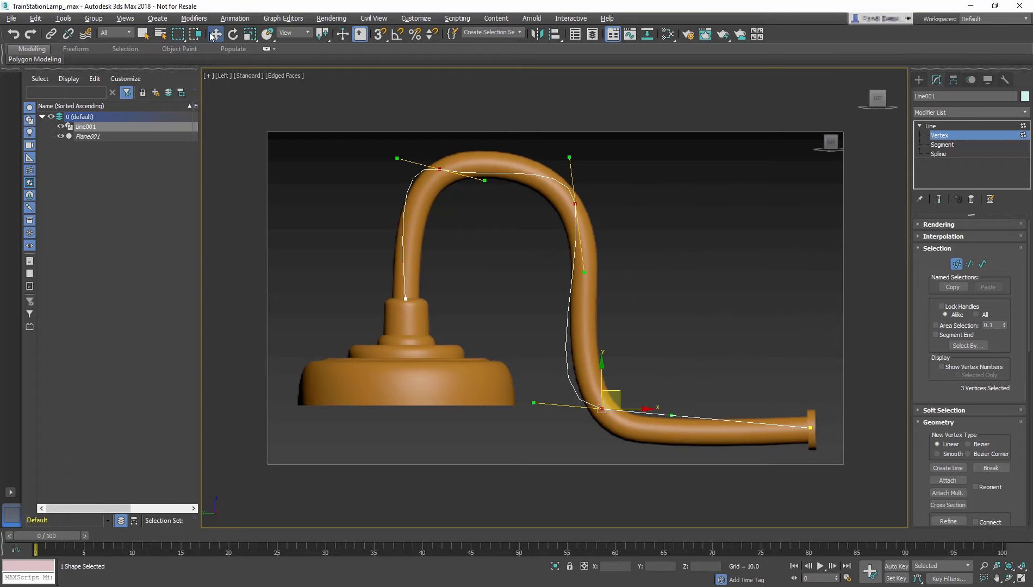
click(438, 169)
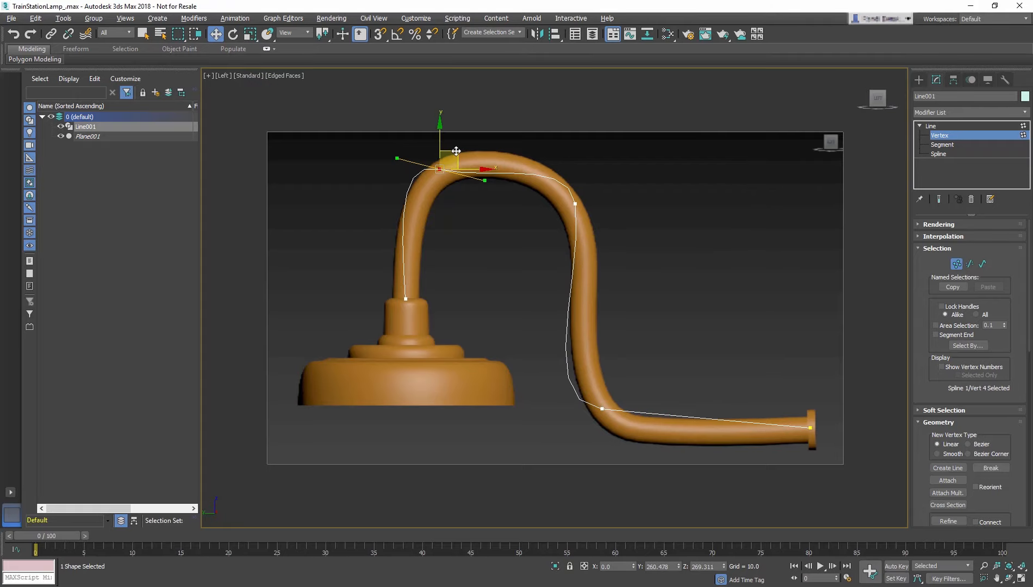
key(z)
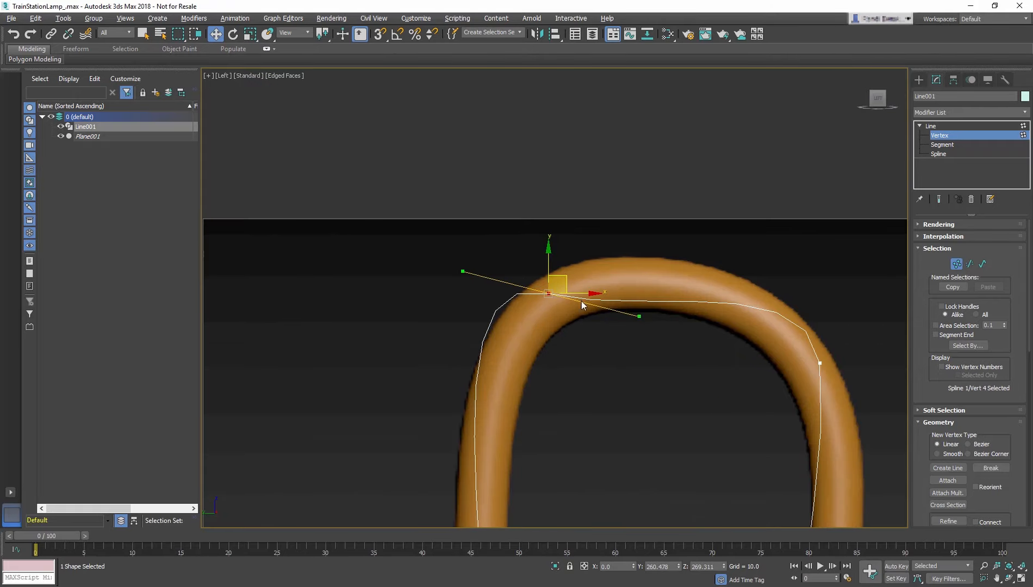
drag(639, 316, 593, 260)
click(820, 363)
drag(837, 509, 866, 441)
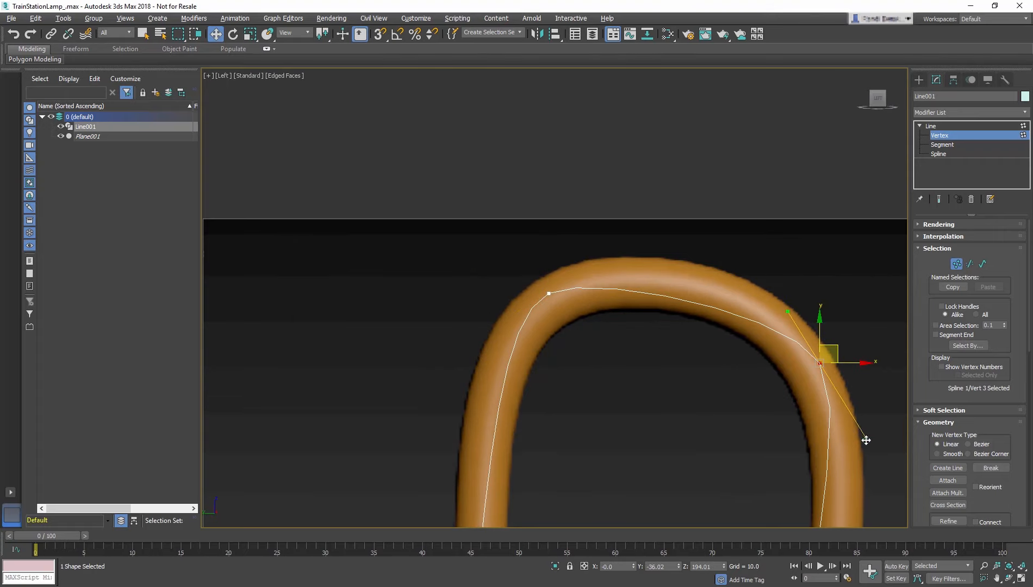
- Angle the Bezier handles of the lower bend vertex down along the pipe's curve toward the wall flange
middle_drag(763, 387, 558, 100)
middle_drag(683, 477, 670, 287)
click(654, 297)
drag(790, 309, 729, 366)
- Move the end vertex at the wall flange slightly to line it up with the pipe's centre
scroll(734, 361, down, 2)
middle_drag(734, 361, 494, 355)
click(728, 337)
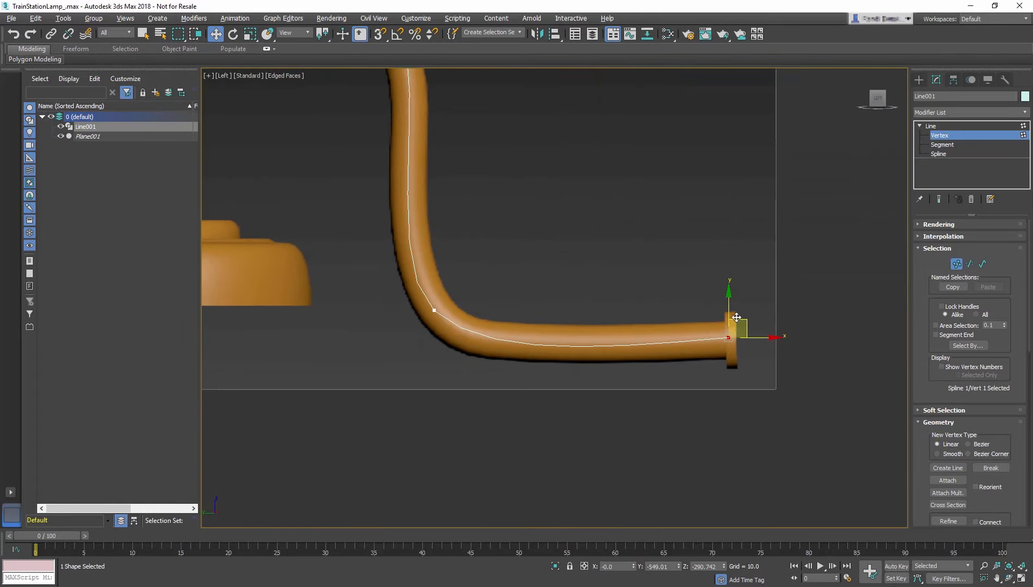
mouse_move(730, 308)
mouse_down()
mouse_move(730, 343)
mouse_move(728, 305)
mouse_up()
- Move the lower bend vertex up along the pipe and steepen its Bezier handles to follow the bend
drag(434, 311, 427, 298)
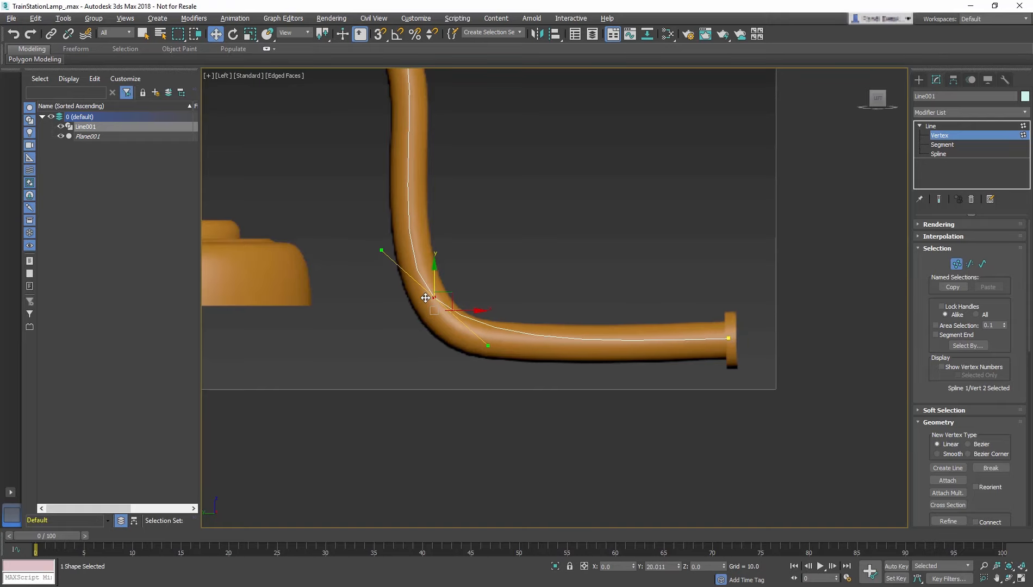
drag(486, 344, 437, 355)
click(455, 285)
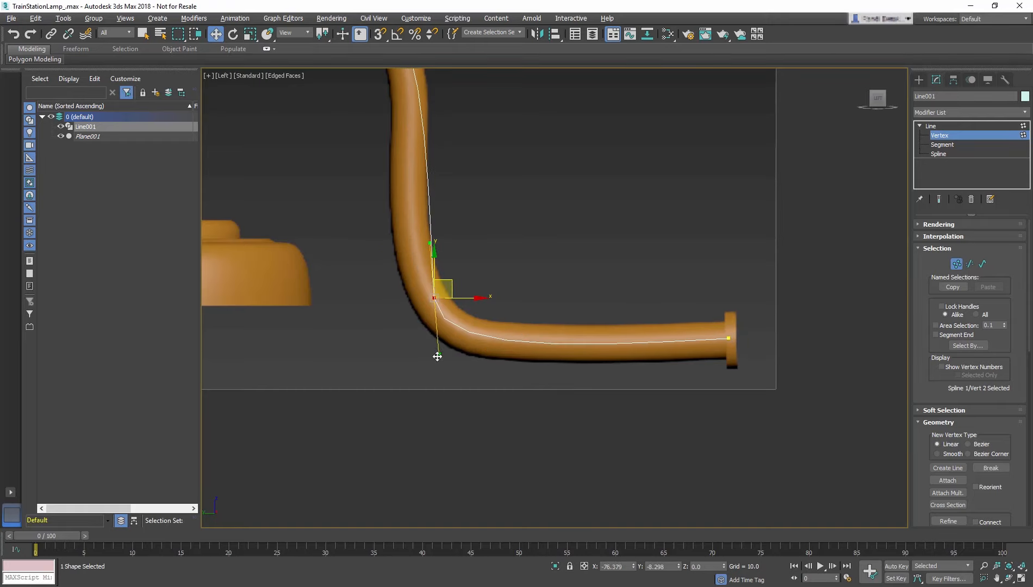
mouse_move(468, 297)
mouse_down()
mouse_move(451, 298)
mouse_move(459, 295)
mouse_up()
- Adjust the Bezier handles of the arch's right vertex and the lower bend vertex to follow the vertical pipe section
middle_drag(459, 293, 505, 418)
click(443, 145)
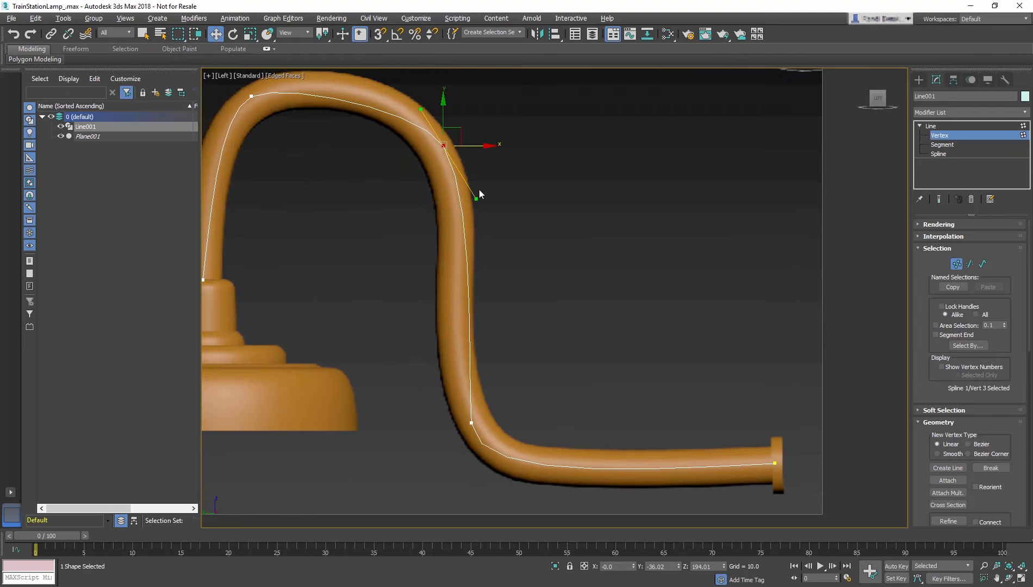
mouse_move(479, 198)
mouse_down()
mouse_move(459, 208)
mouse_move(467, 202)
mouse_up()
click(477, 419)
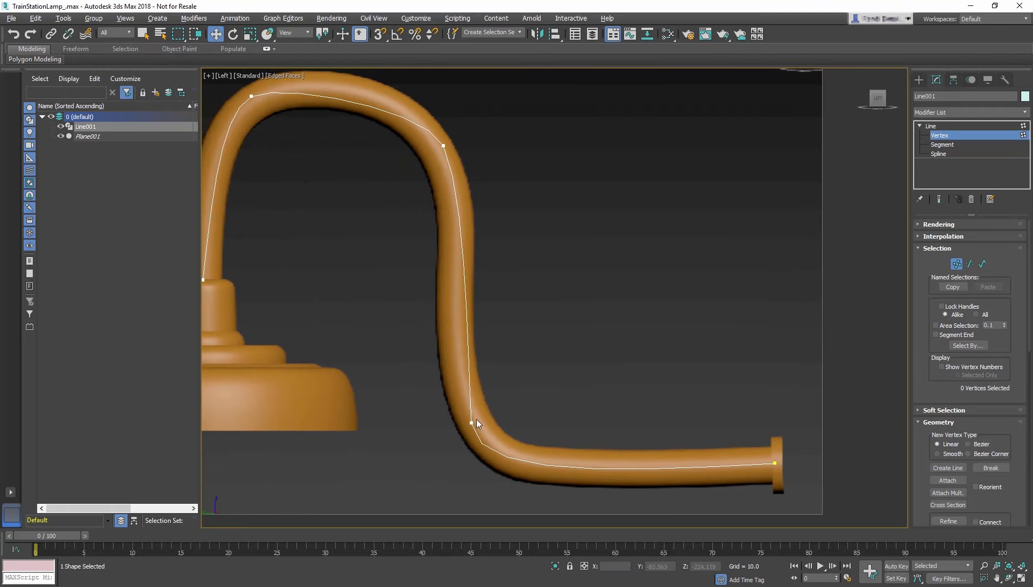
click(472, 424)
drag(476, 479, 488, 469)
- Steepen the upper Bezier handle of the arch's right vertex and select the arch's left vertex
middle_drag(569, 263, 667, 292)
click(541, 175)
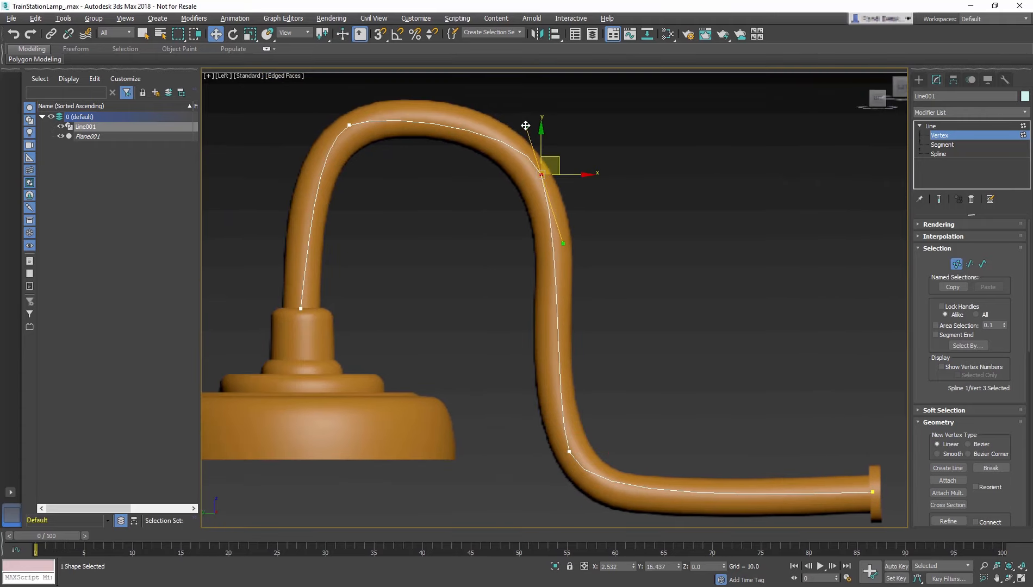
click(349, 124)
middle_drag(786, 277, 816, 261)
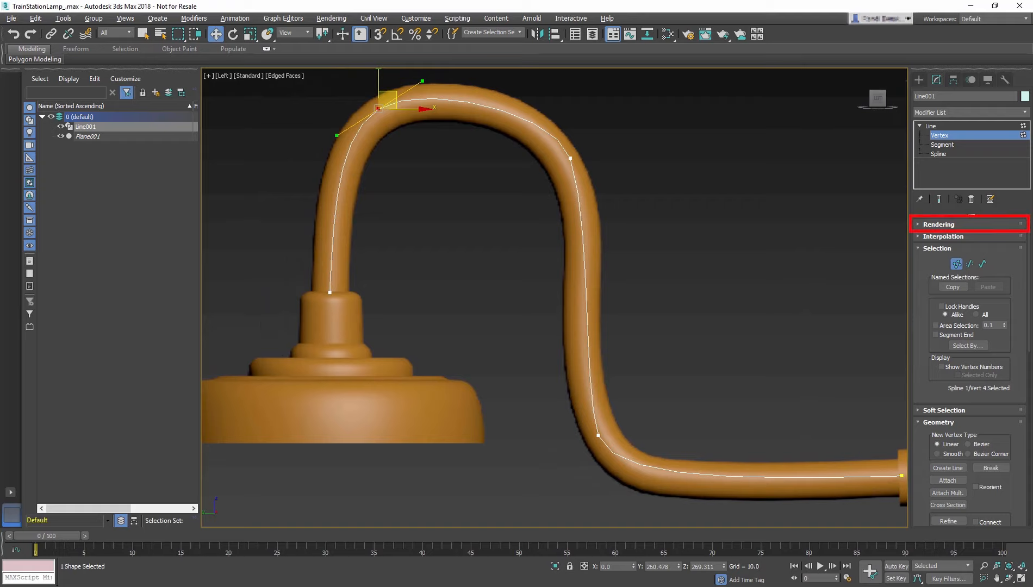
- Enable the pipe line's rendered thickness in both the renderer and the viewport
click(939, 224)
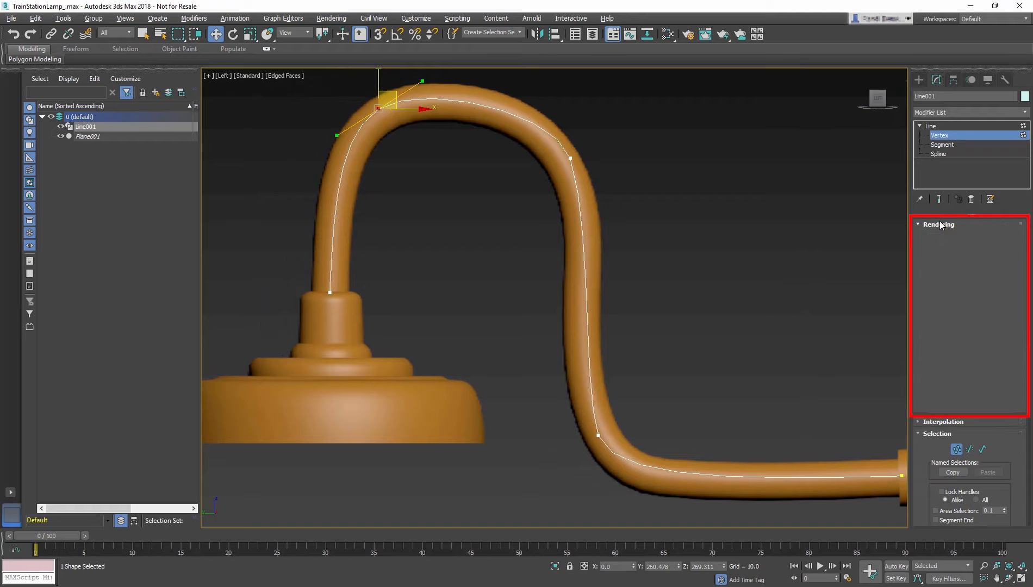
click(958, 236)
click(958, 245)
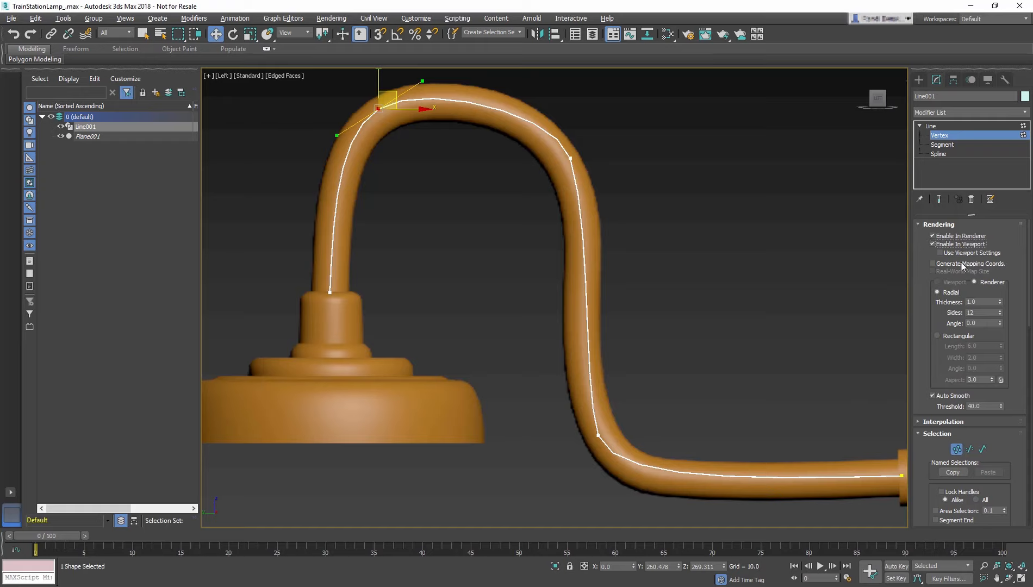
- Set the line's radial thickness to 40 and its sides to 18
drag(980, 303, 928, 300)
text(40)
key(Return)
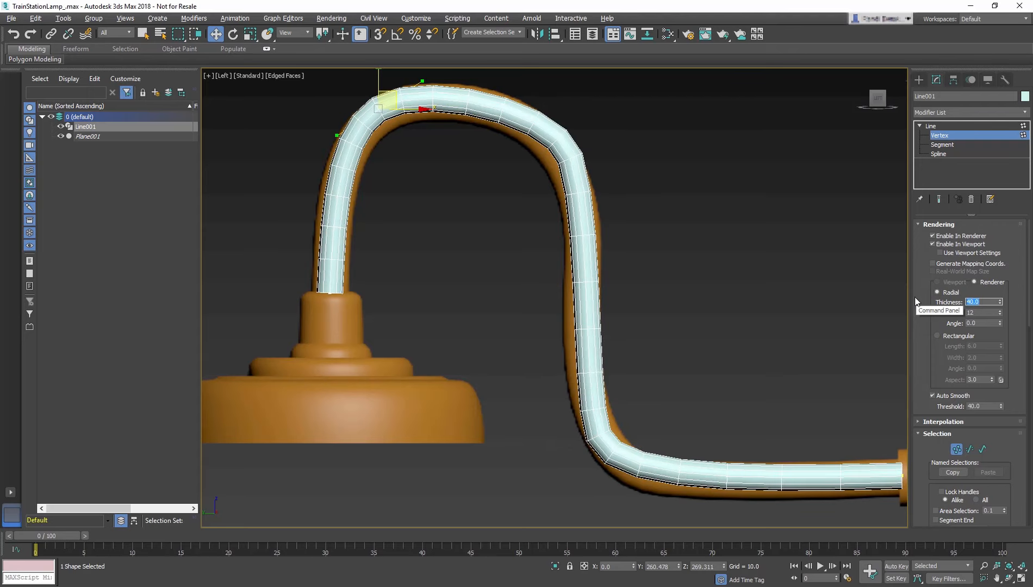
key(Tab)
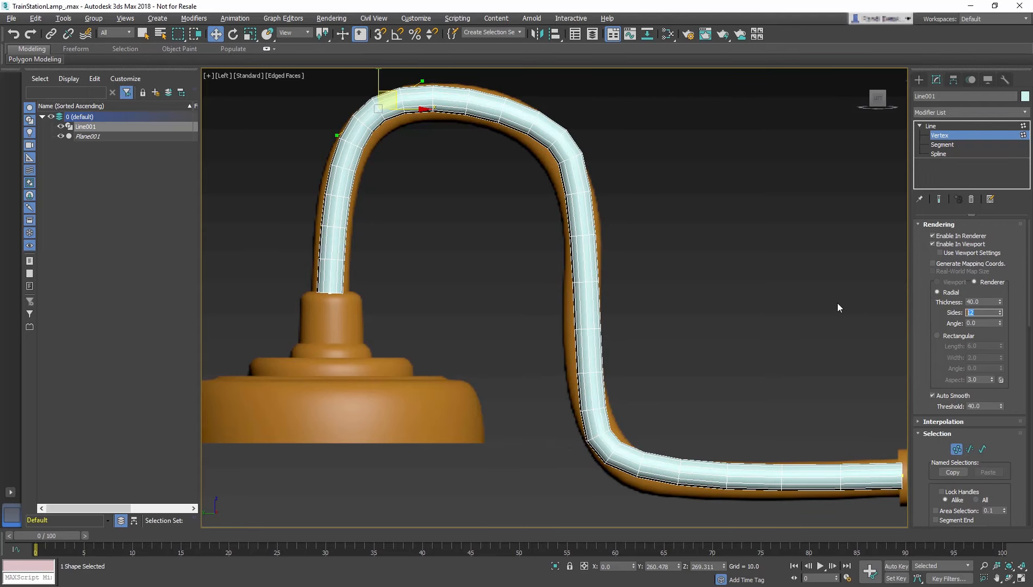
text(18)
key(Return)
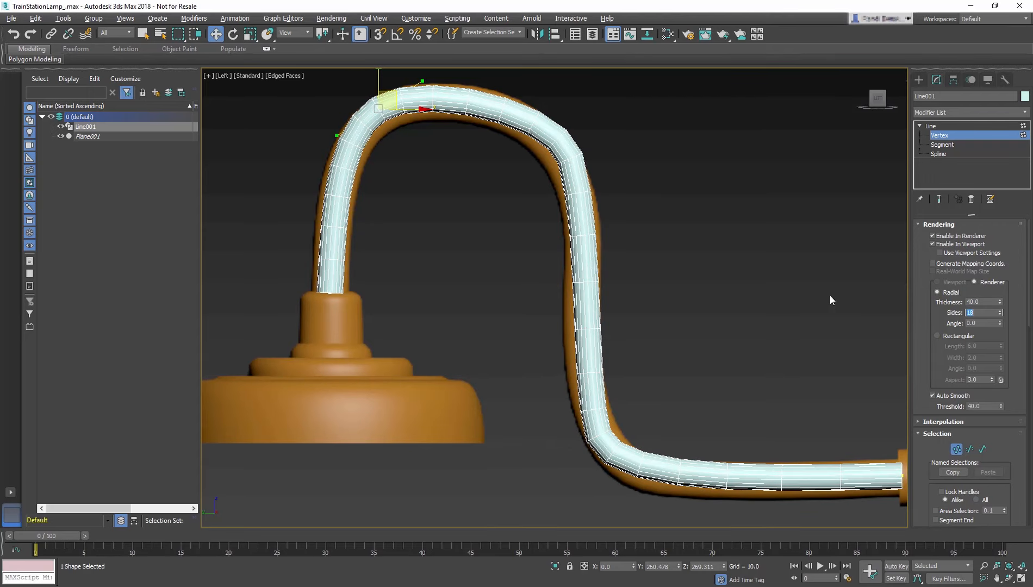
key(shift+f)
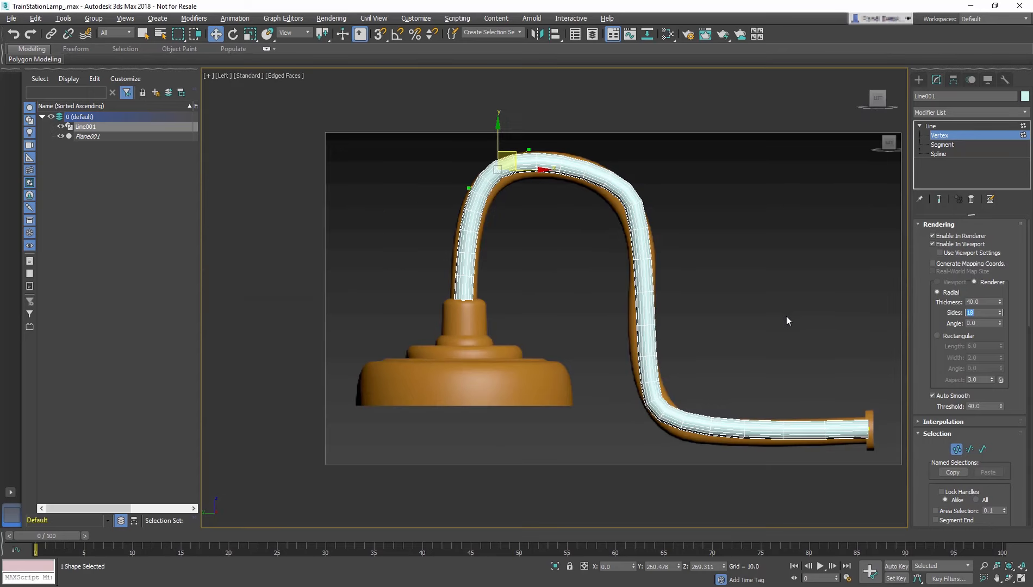
- Set the line's interpolation steps to 12
click(993, 422)
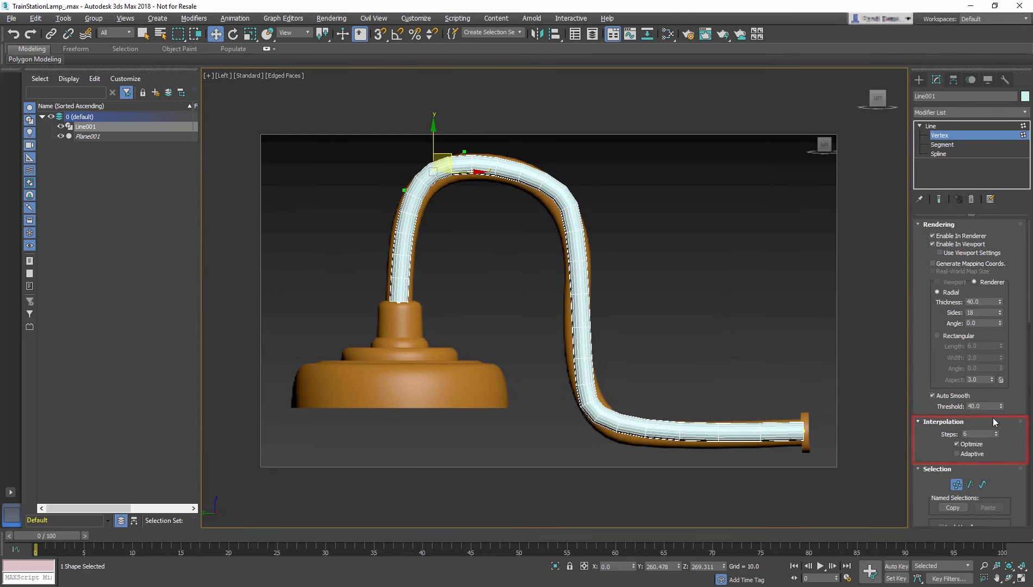
double_click(978, 434)
text(12)
key(Return)
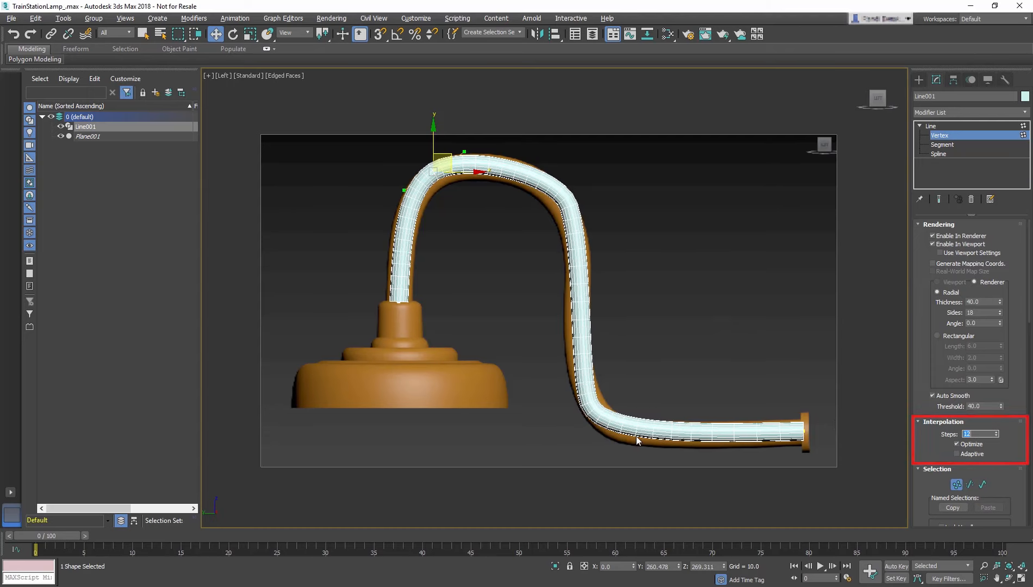
- Adjust the lower bend vertex and the arch's right vertex with its handle to centre the tube on the reference pipe
mouse_move(624, 384)
mouse_down()
mouse_move(565, 431)
mouse_move(606, 432)
mouse_move(611, 399)
mouse_move(622, 408)
mouse_up()
click(569, 209)
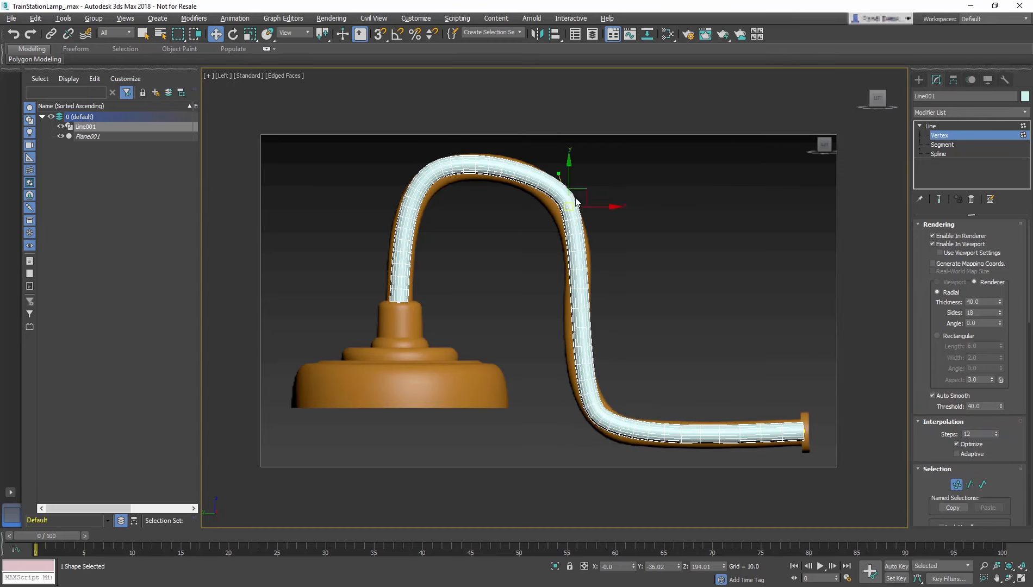
drag(558, 177, 555, 171)
- Disable the line's rendered thickness in the renderer and viewport and examine the bare spline at the lower bend
click(944, 237)
click(933, 245)
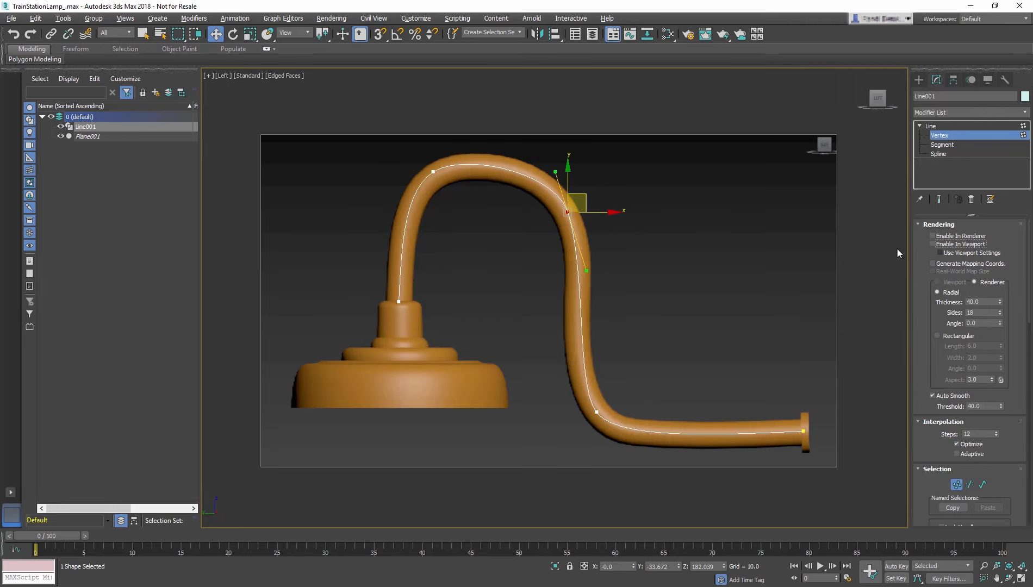
scroll(579, 306, up, 5)
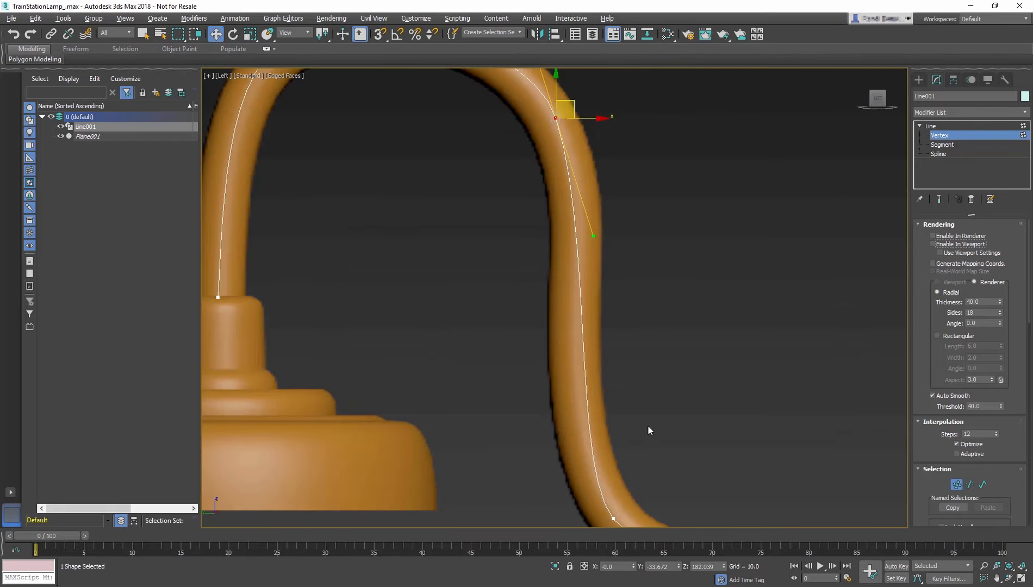
middle_drag(647, 425, 583, 335)
scroll(583, 335, up, 3)
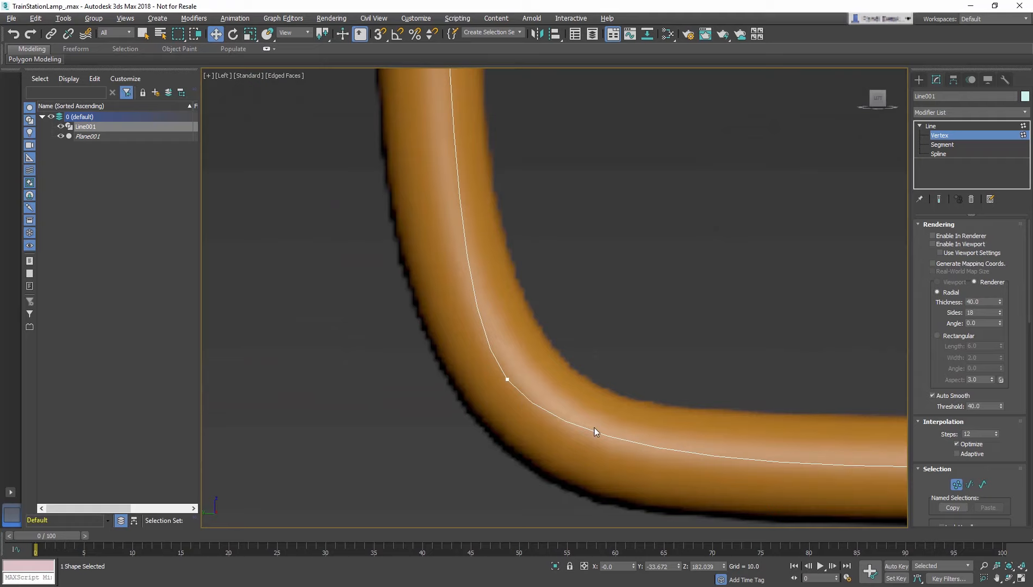
- Try lower interpolation steps, including 4, to compare the bend's smoothness, and restore the steps to 12
click(997, 433)
click(996, 432)
drag(997, 436, 997, 443)
click(996, 432)
click(996, 432)
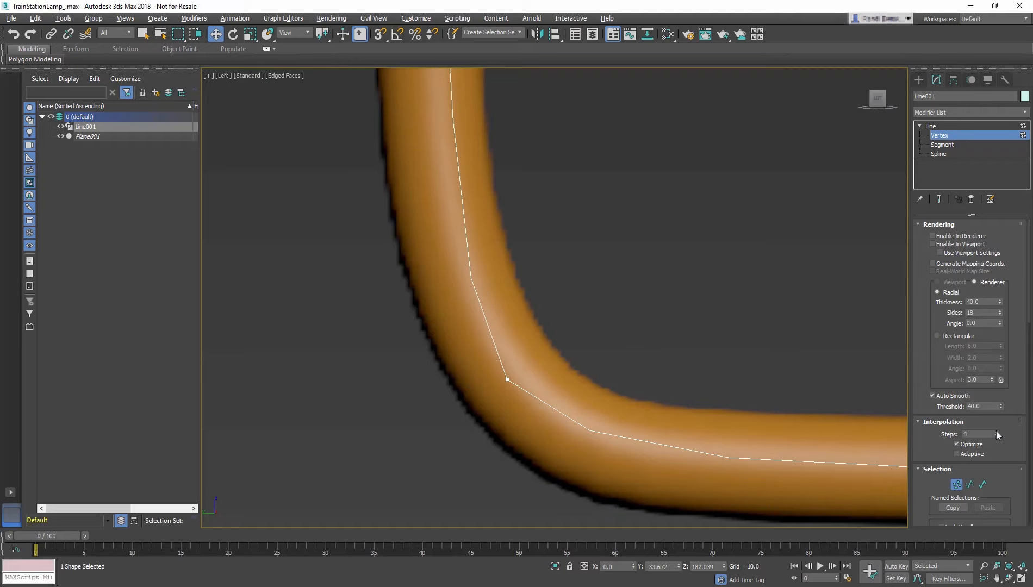
click(996, 431)
click(996, 432)
click(996, 432)
click(997, 433)
click(997, 432)
click(997, 432)
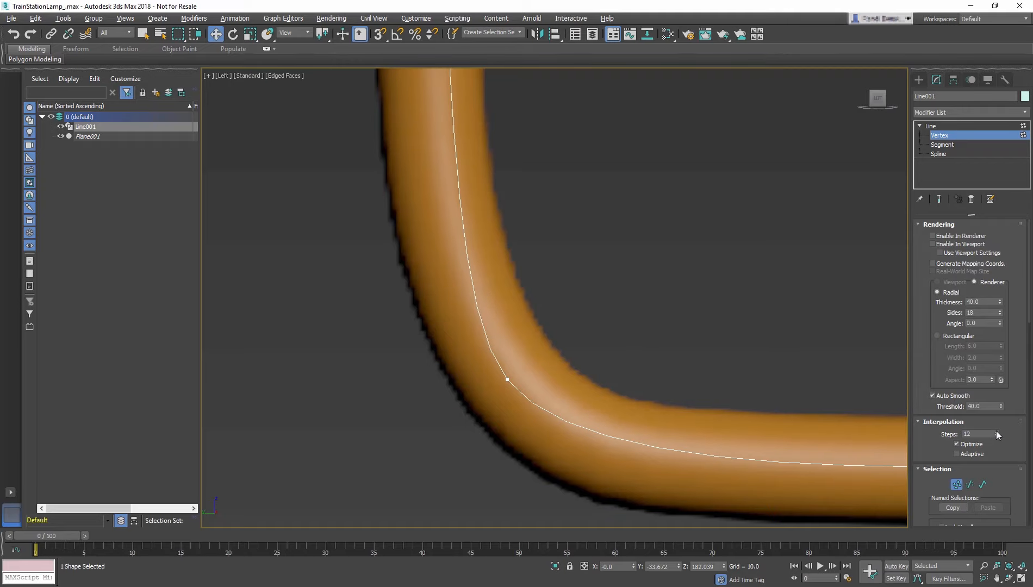
- Re-enable the line's rendered thickness in the renderer and viewport
click(952, 235)
click(953, 244)
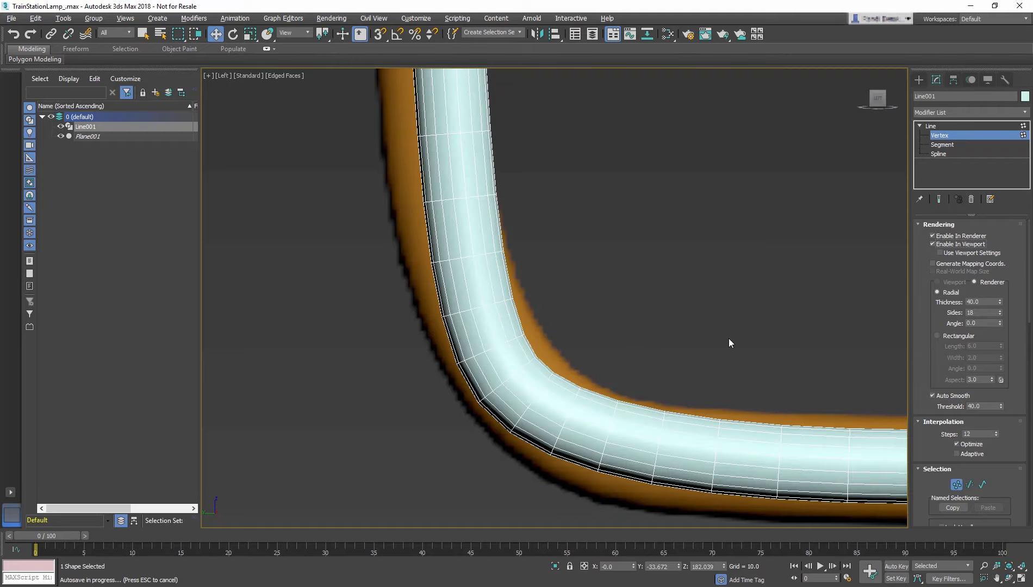
scroll(728, 338, down, 3)
- Leave Vertex level and rename the pipe line LampArm001
click(946, 135)
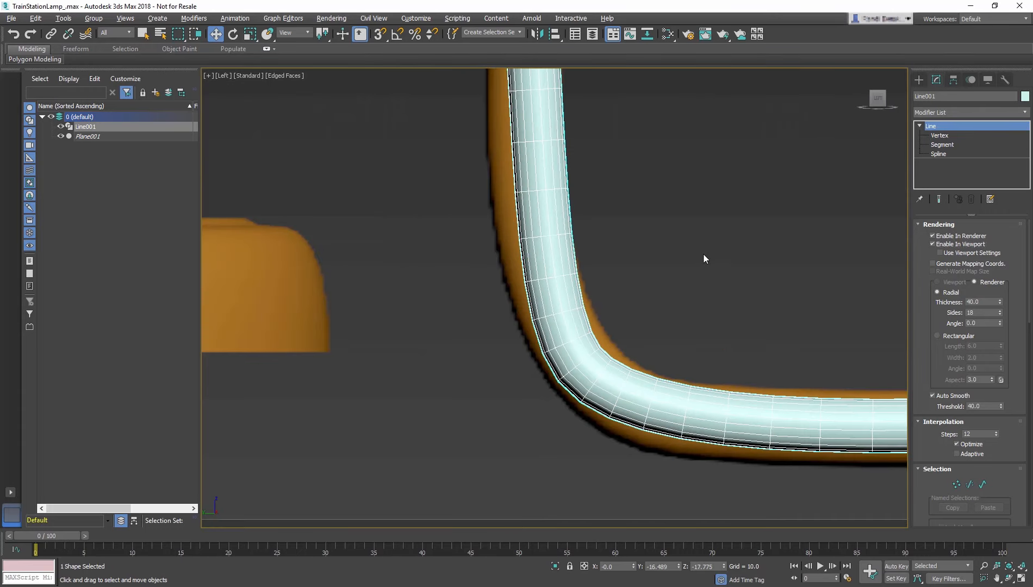
scroll(702, 255, down, 3)
key(z)
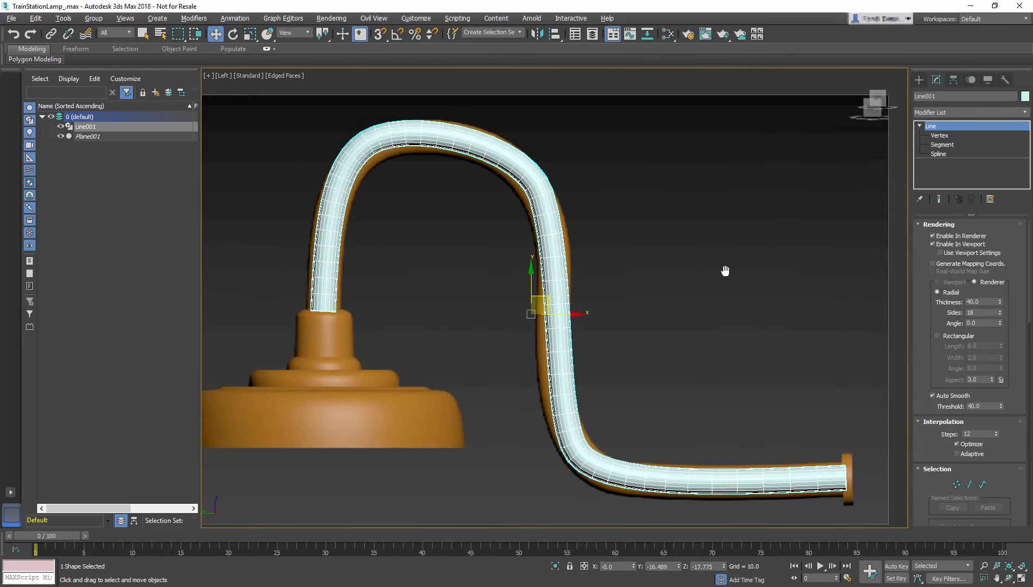
click(953, 92)
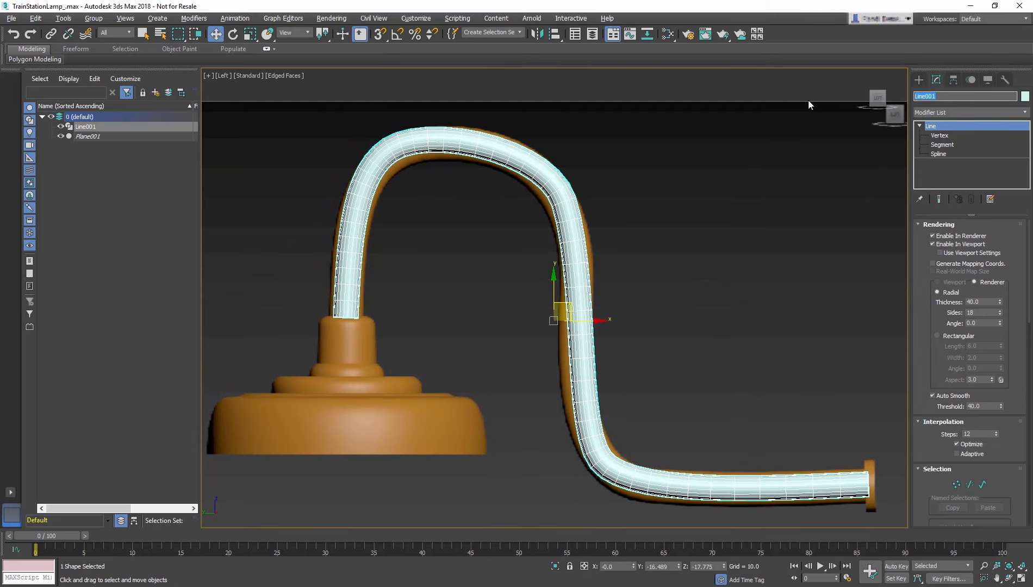
text(LampArm001)
key(Return)
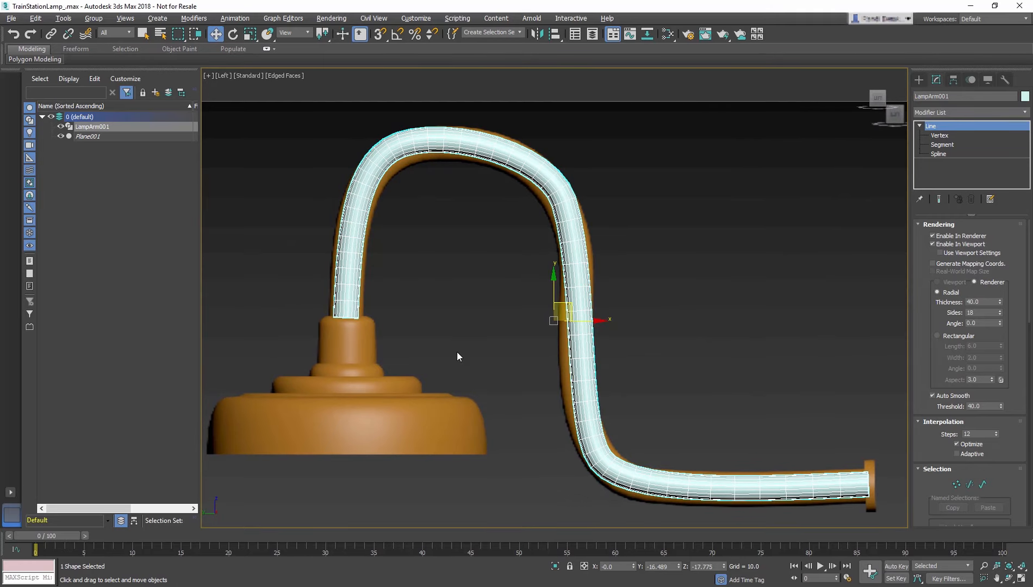
- Start a new spline Line over the lamp shade with renderer and viewport thickness disabled and interpolation steps set to 6
scroll(459, 354, up, 2)
middle_drag(465, 354, 798, 228)
scroll(648, 324, up, 3)
click(919, 79)
click(933, 96)
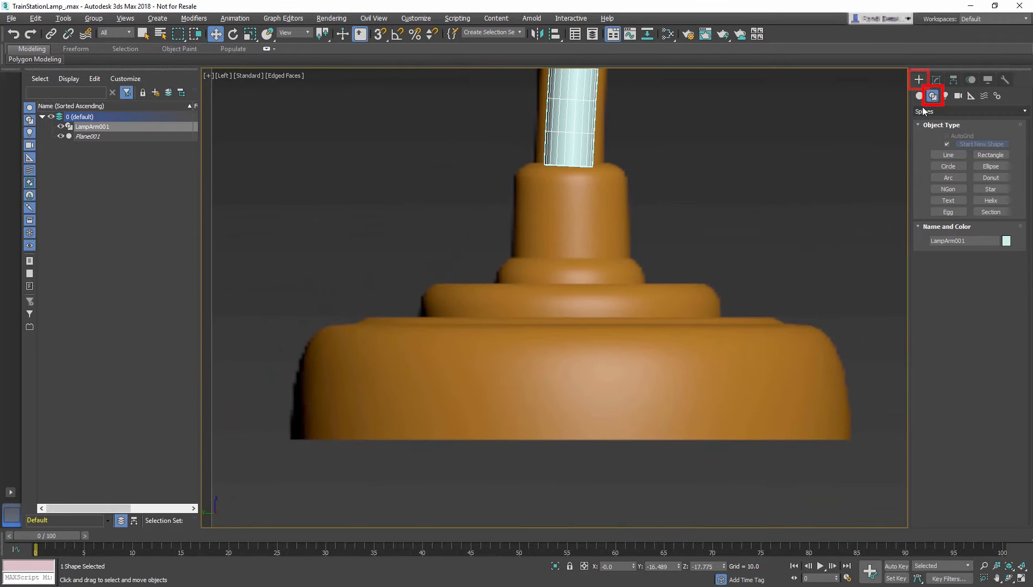
click(948, 155)
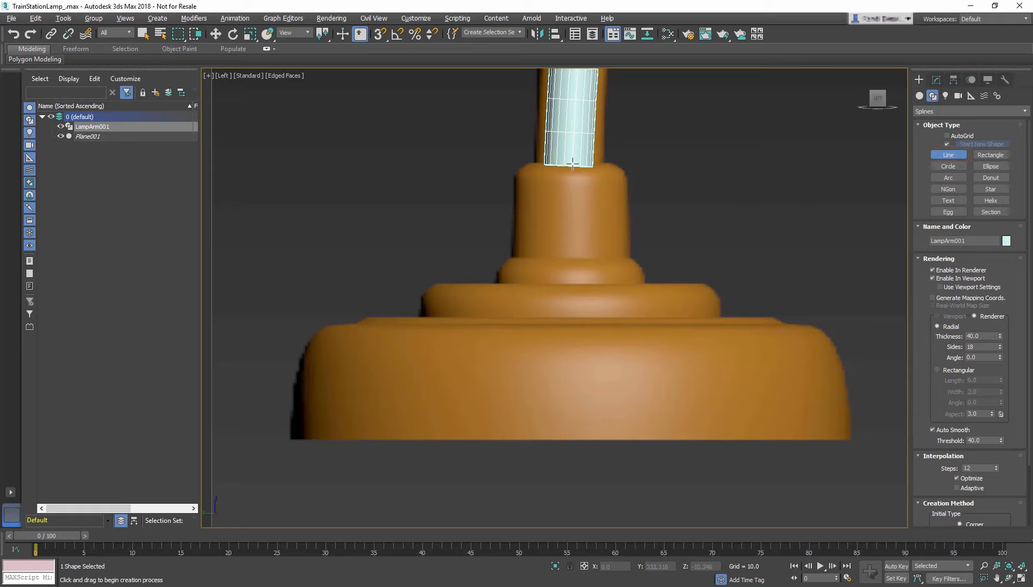
click(961, 270)
click(917, 257)
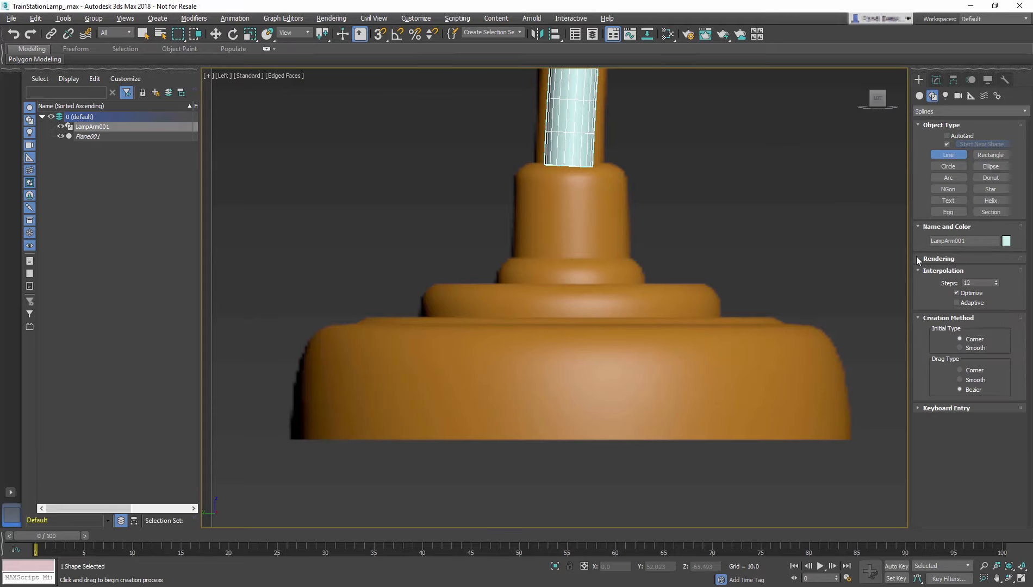
double_click(979, 282)
text(6)
- Trace the lamp shade's left profile from the pipe's centre around the neck and down the small collar
click(575, 162)
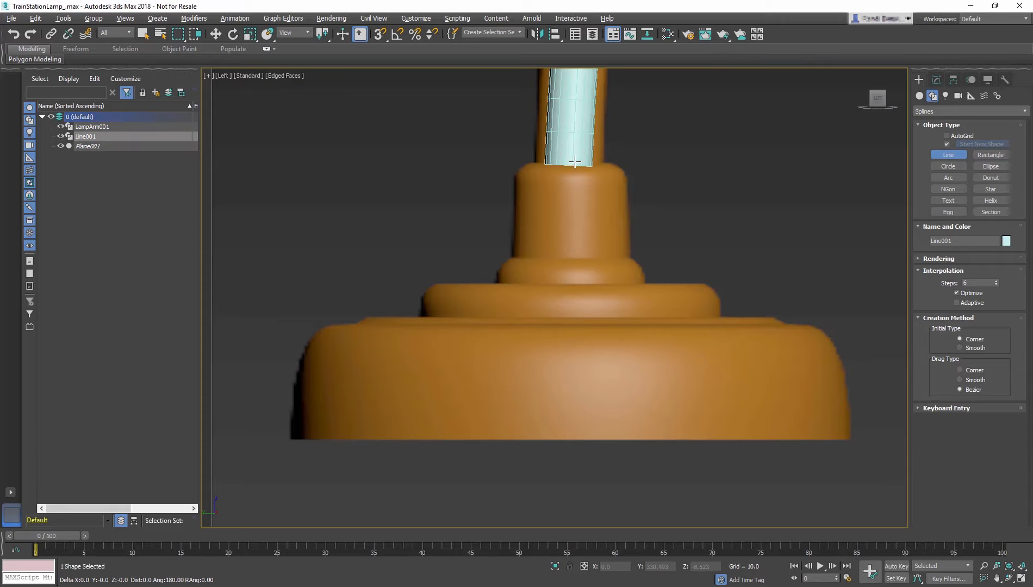
click(535, 162)
click(524, 166)
click(516, 181)
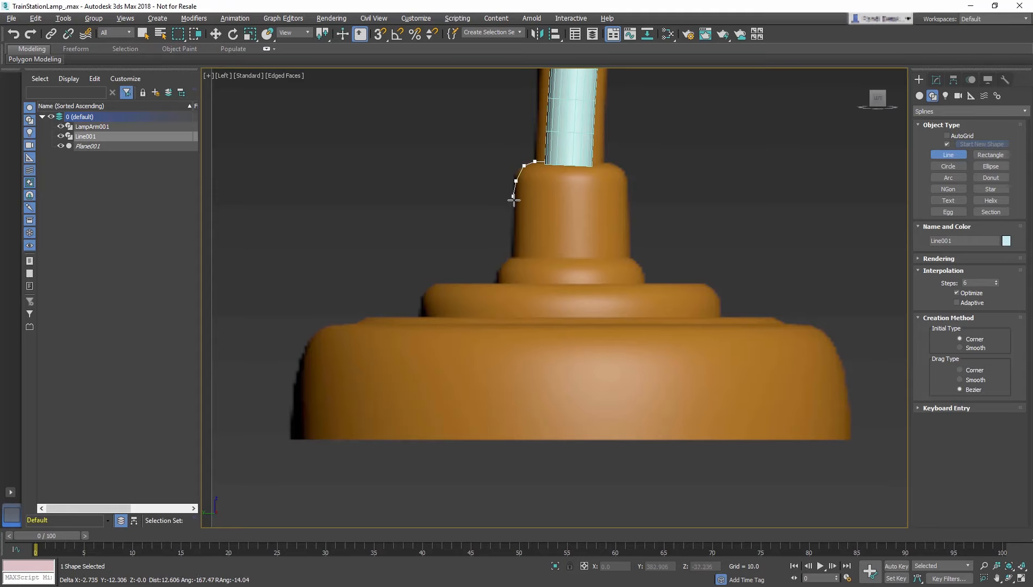
click(515, 257)
click(500, 268)
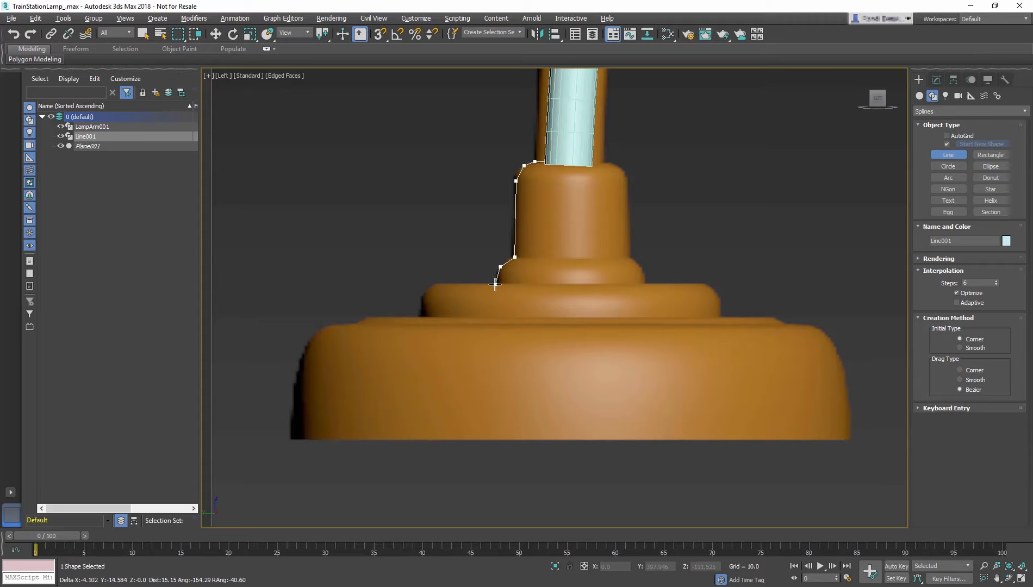
click(495, 284)
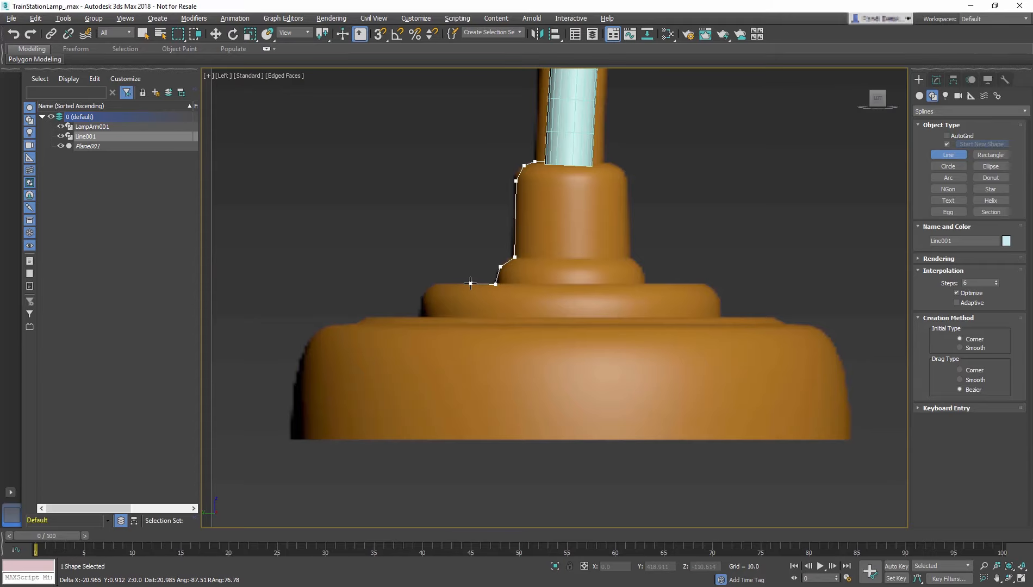
- Continue the profile outward along the top of the middle tier and down its rounded side to the shade's shoulder
scroll(471, 283, up, 2)
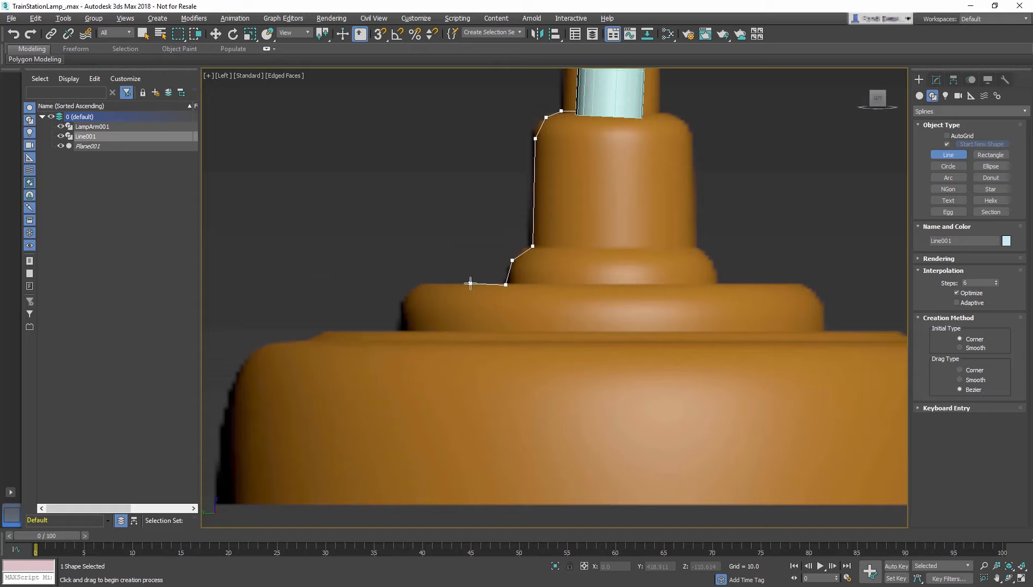
click(422, 283)
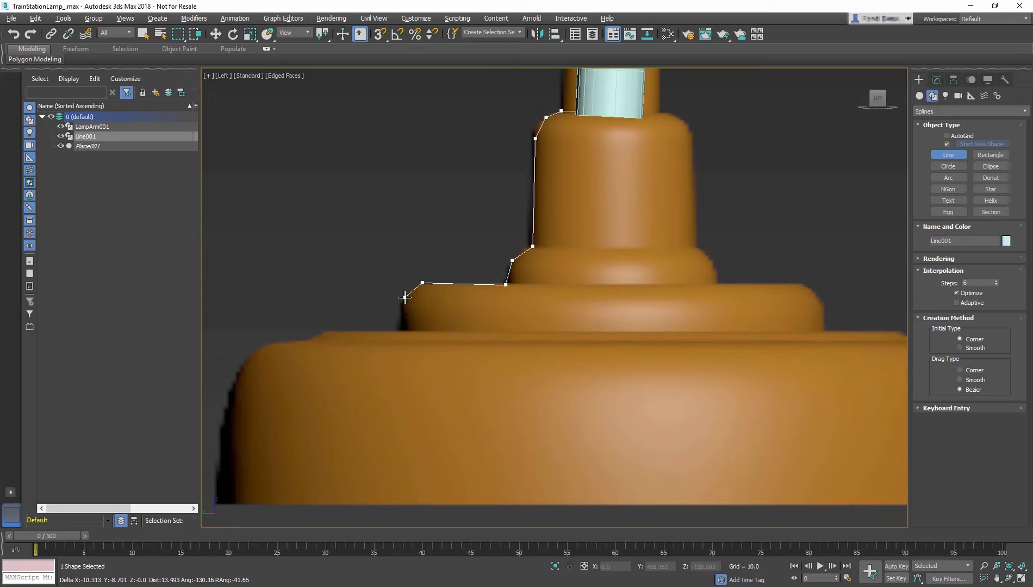
click(404, 297)
click(403, 330)
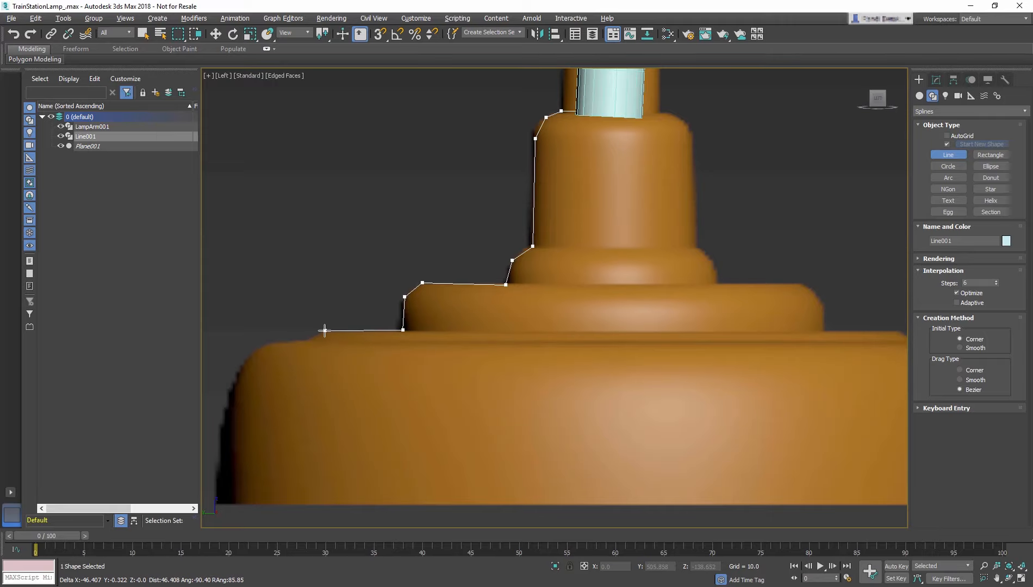
- Trace the shoulder's small ledge and the wide lower section's rounded outer side down to the bottom rim
middle_drag(324, 330, 406, 252)
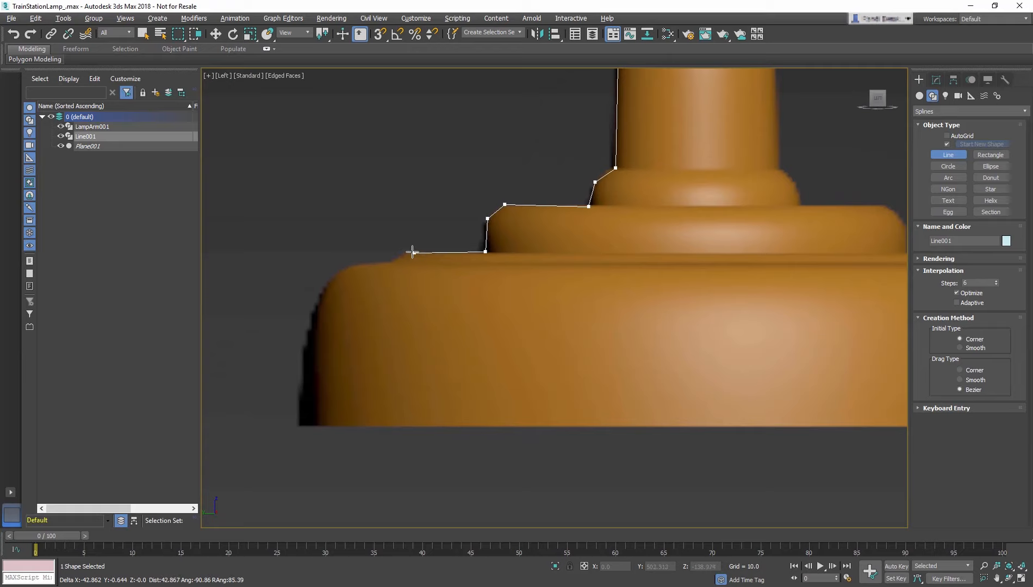
click(412, 252)
click(395, 261)
click(346, 265)
click(314, 315)
click(303, 336)
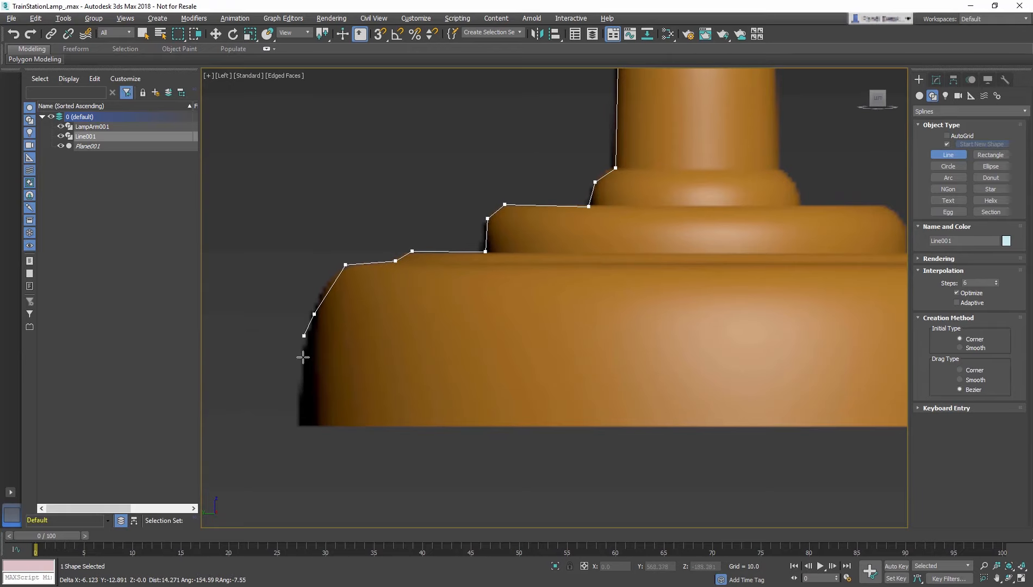
click(303, 424)
- Run the profile along the bottom rim to the shade's centre and up the middle to its start point, finishing the line
middle_drag(690, 430, 595, 505)
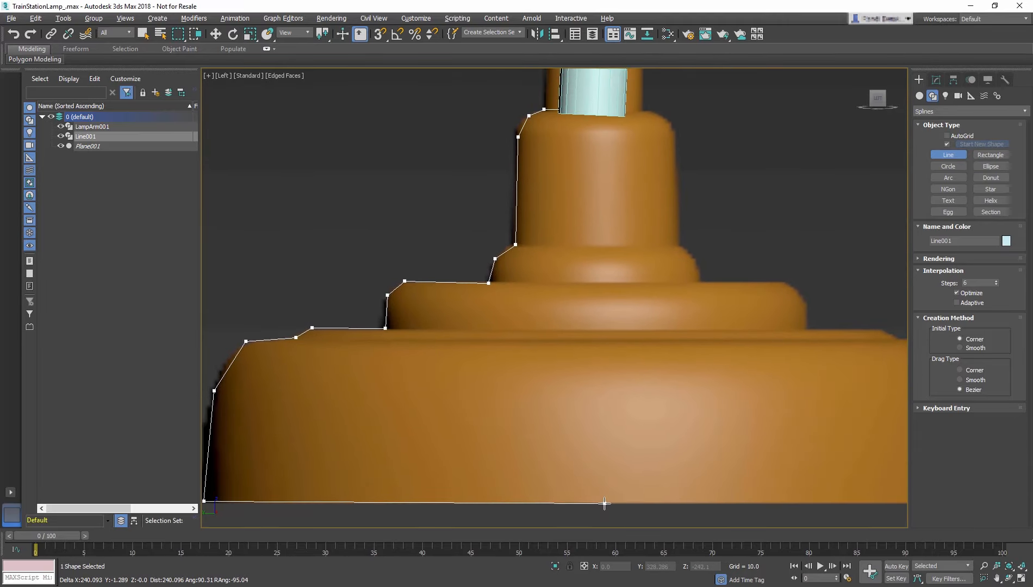
click(604, 504)
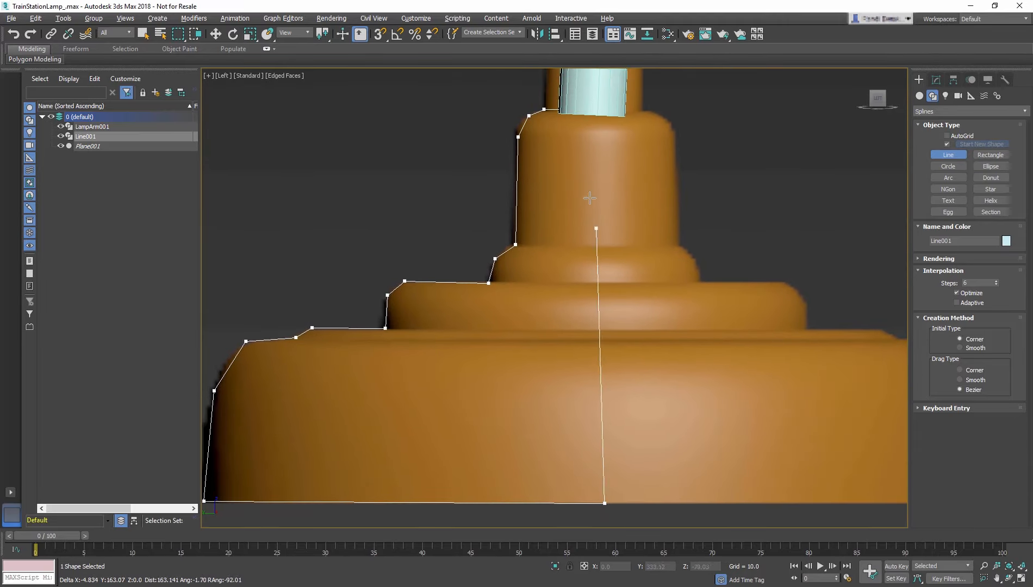
click(590, 108)
right_click(590, 109)
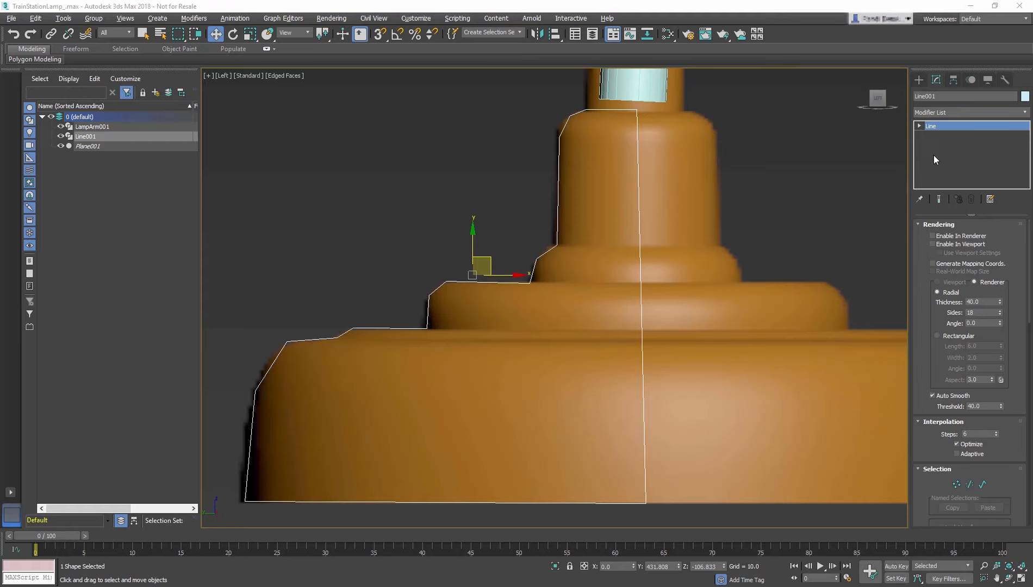
- At Vertex level, select all outer profile vertices except the two on the bottom rim and convert them to Bezier
click(919, 126)
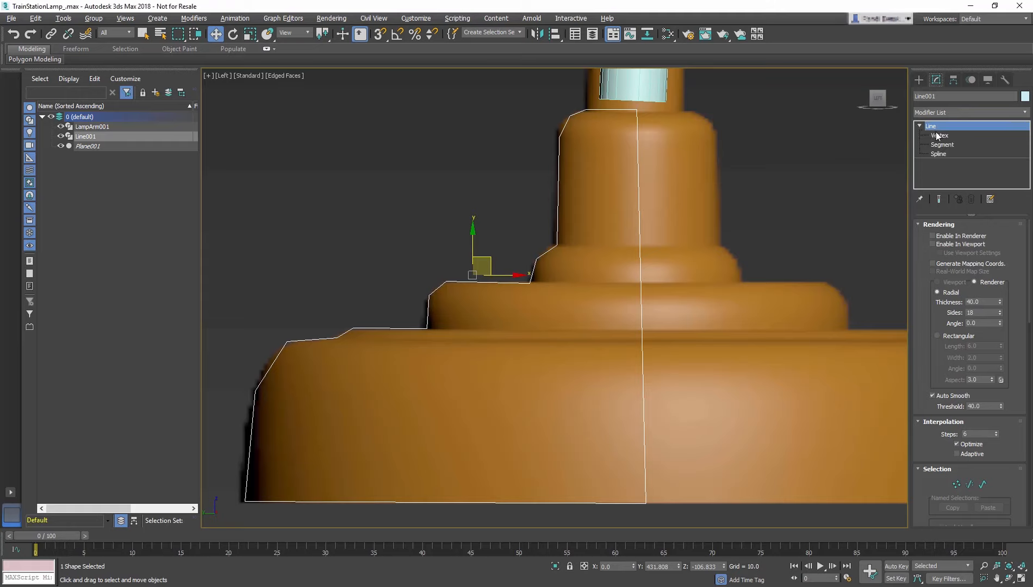
click(938, 136)
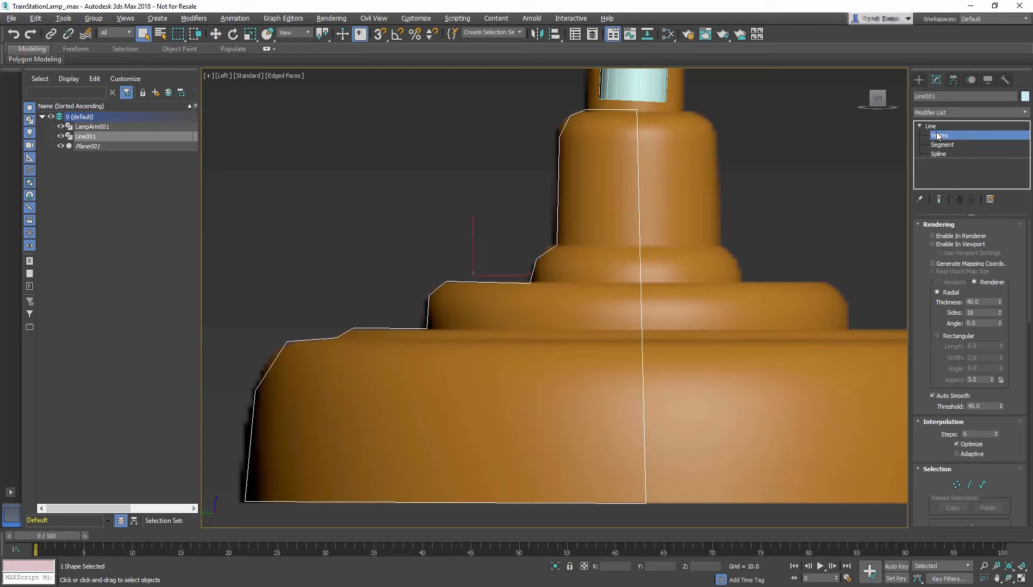
click(918, 223)
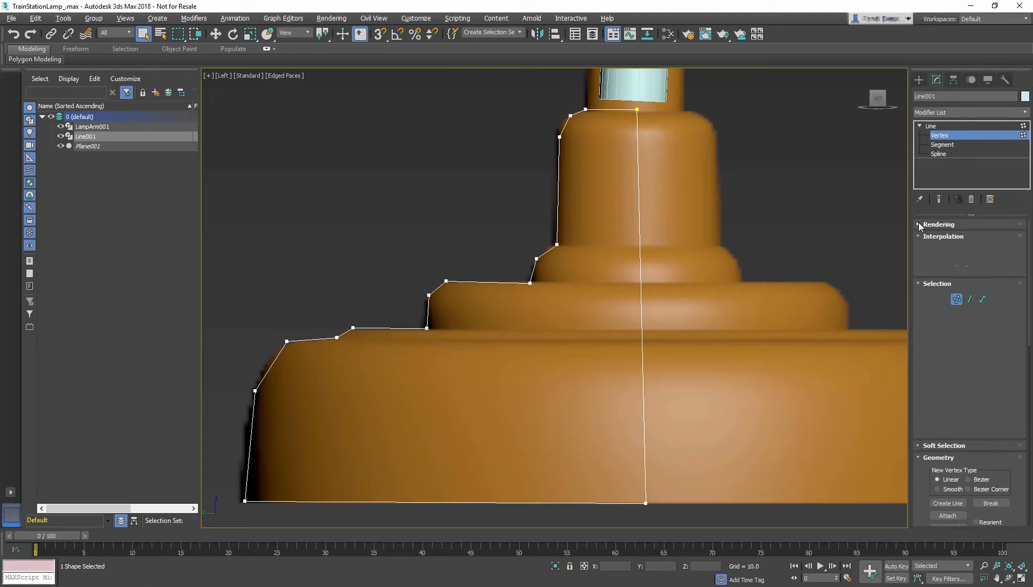
click(919, 236)
drag(601, 89, 449, 282)
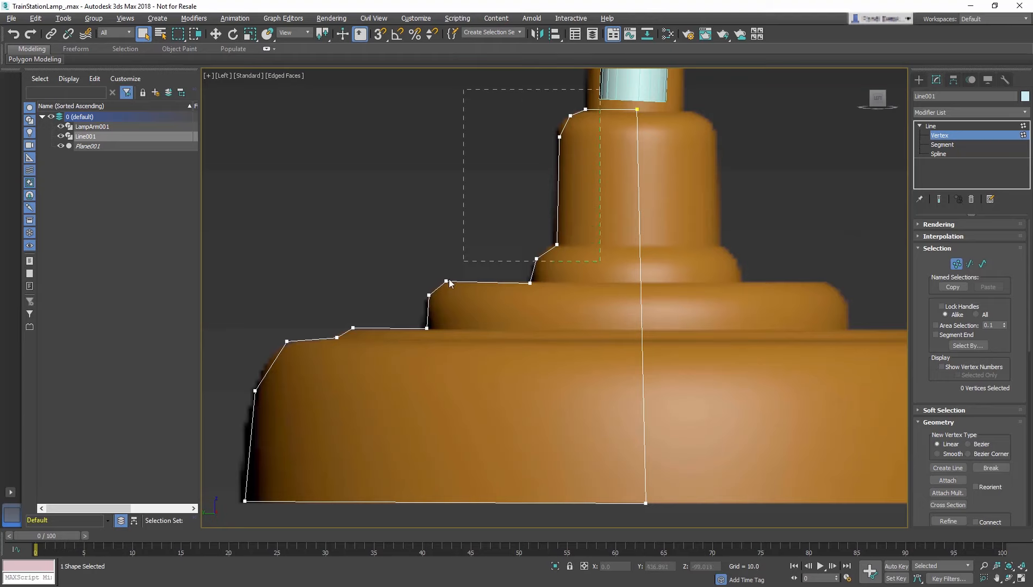
drag(242, 400, 241, 400)
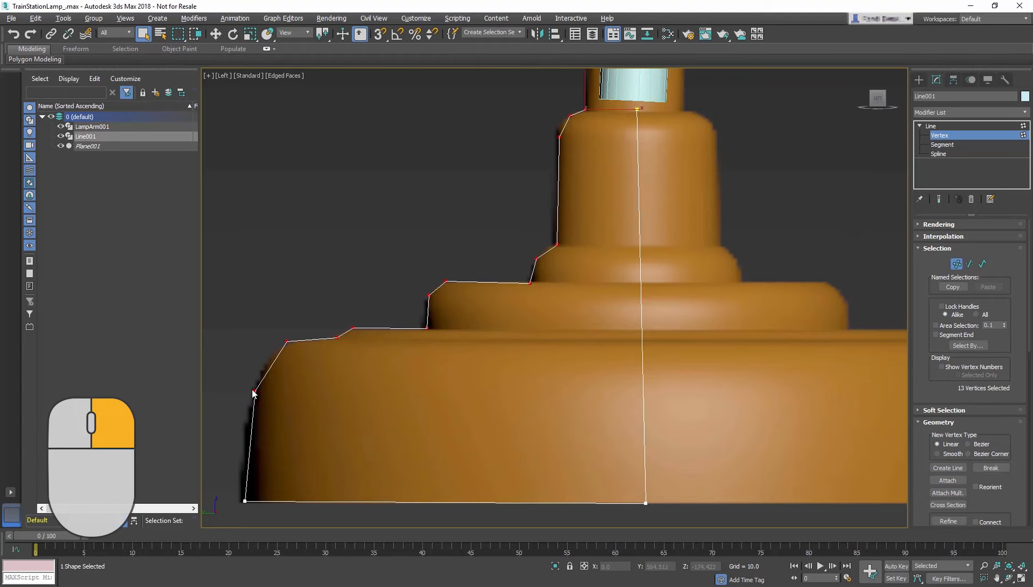
right_click(253, 388)
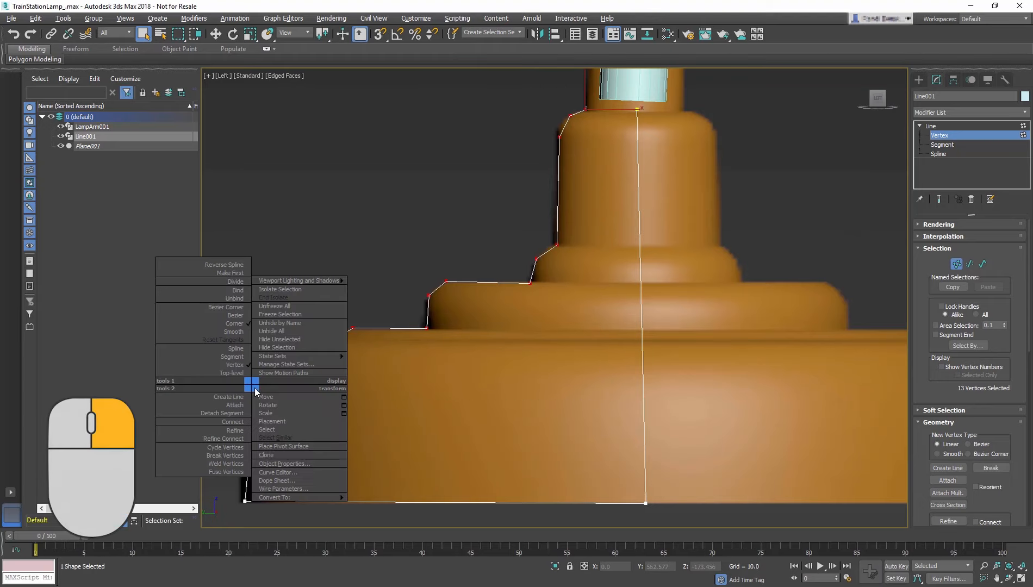
click(235, 315)
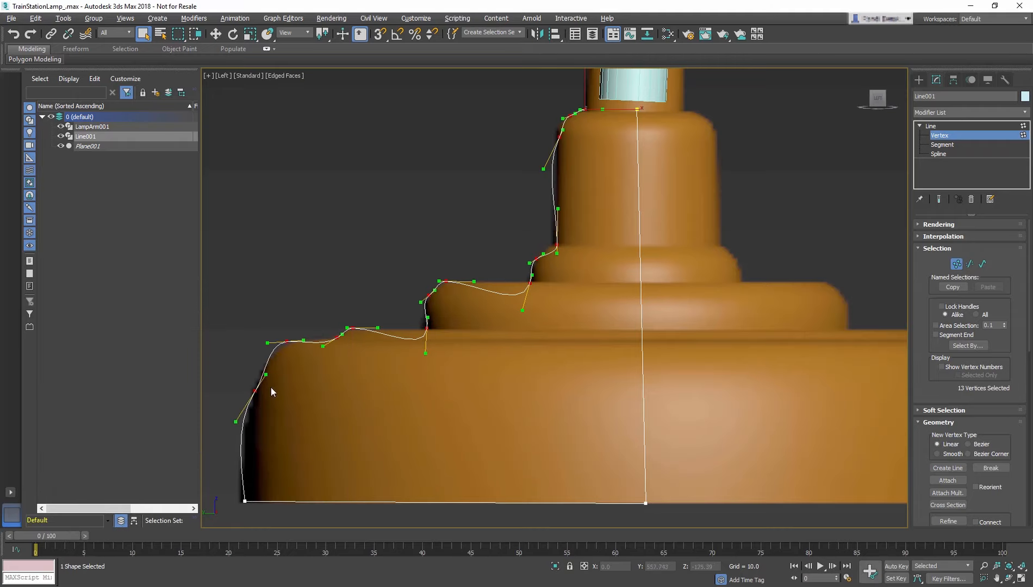
- Adjust the Bezier vertices and handles of the wide lower section and middle tier to follow the reference outline
key(w)
click(255, 390)
click(287, 341)
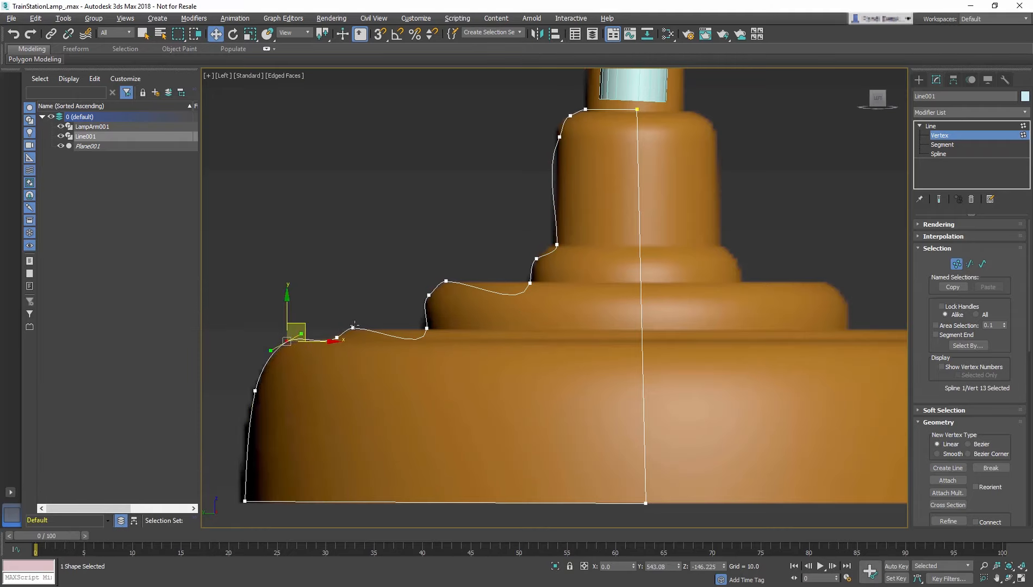
click(427, 329)
drag(424, 353, 444, 328)
click(445, 281)
drag(463, 264, 474, 262)
click(429, 296)
drag(420, 300, 422, 306)
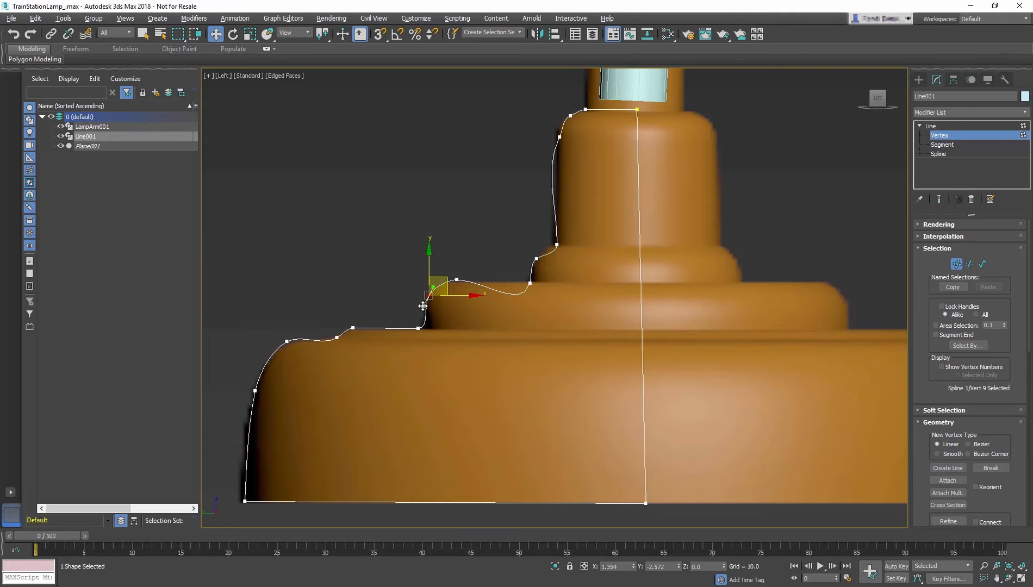
- Reshape the flat top of the middle tier and the small collar by adjusting their Bezier vertices and handles
click(530, 283)
drag(522, 309, 546, 269)
click(456, 279)
drag(472, 266, 470, 267)
click(556, 245)
drag(571, 231, 569, 227)
click(536, 258)
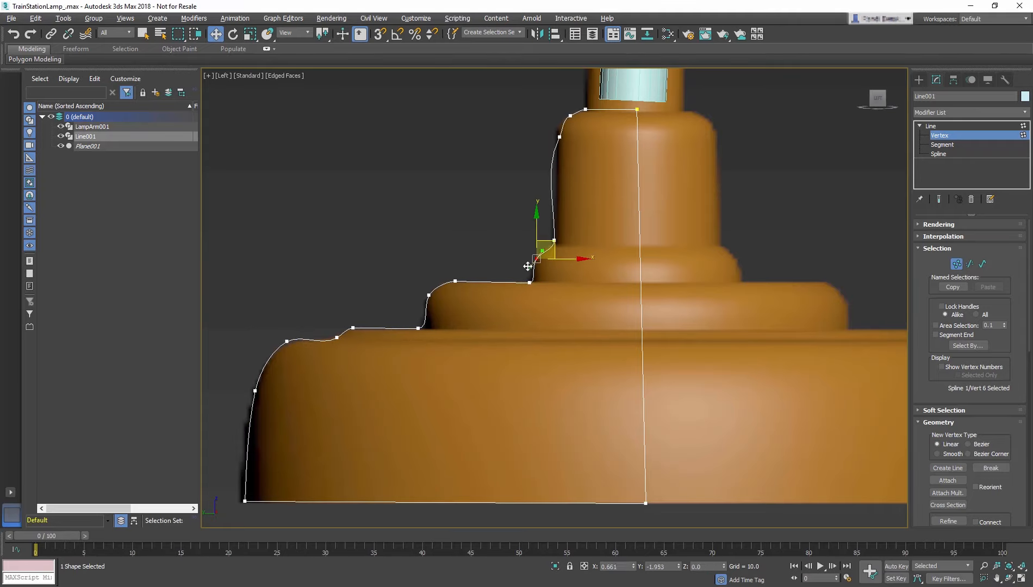
drag(528, 267, 531, 270)
drag(545, 249, 548, 244)
- Straighten the neck's side and round its top corner by adjusting the Bezier handles there
click(559, 137)
drag(544, 169, 557, 170)
scroll(617, 122, up, 4)
middle_drag(617, 121, 647, 185)
click(586, 160)
click(556, 174)
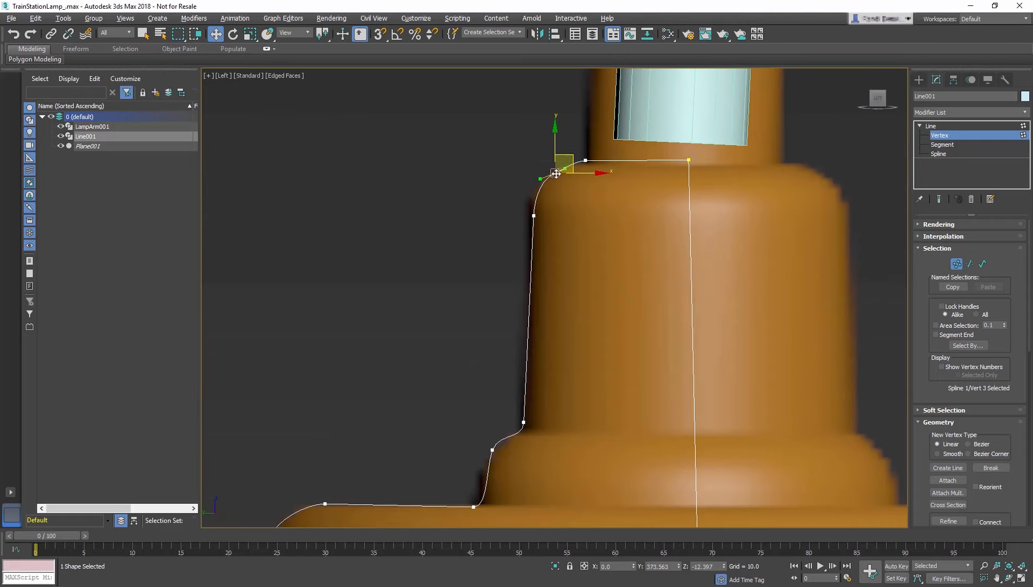
drag(539, 179, 538, 186)
- Refine the curves on the shade's lower tiers and outer shoulder by adjusting their vertices and handles
middle_drag(609, 292, 659, 141)
middle_drag(337, 435, 660, 220)
drag(461, 248, 459, 243)
drag(361, 256, 349, 264)
scroll(461, 302, down, 5)
middle_drag(563, 282, 490, 347)
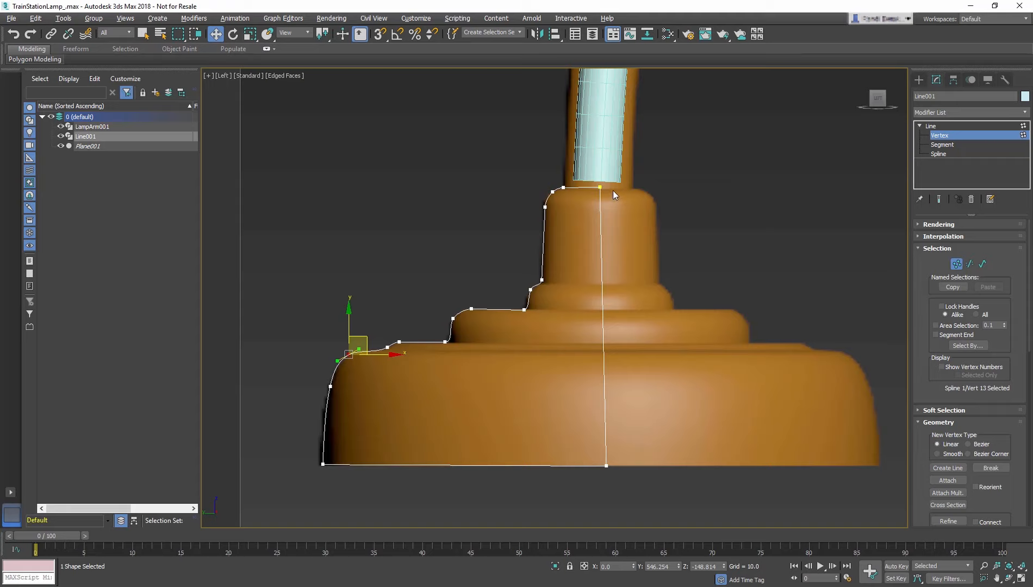
- Deselect the profile's vertices and leave Vertex level
click(644, 193)
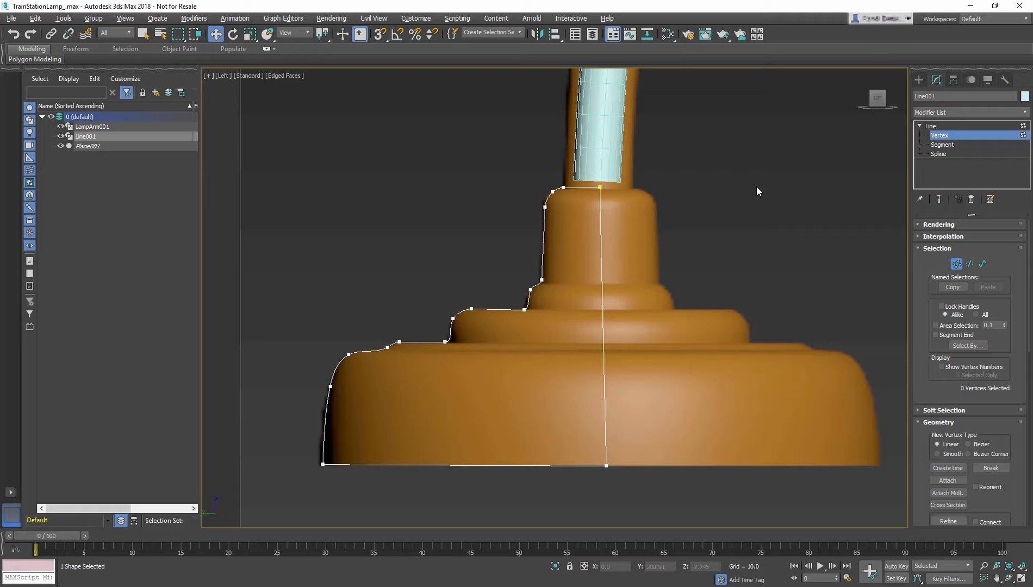
key(q)
click(941, 136)
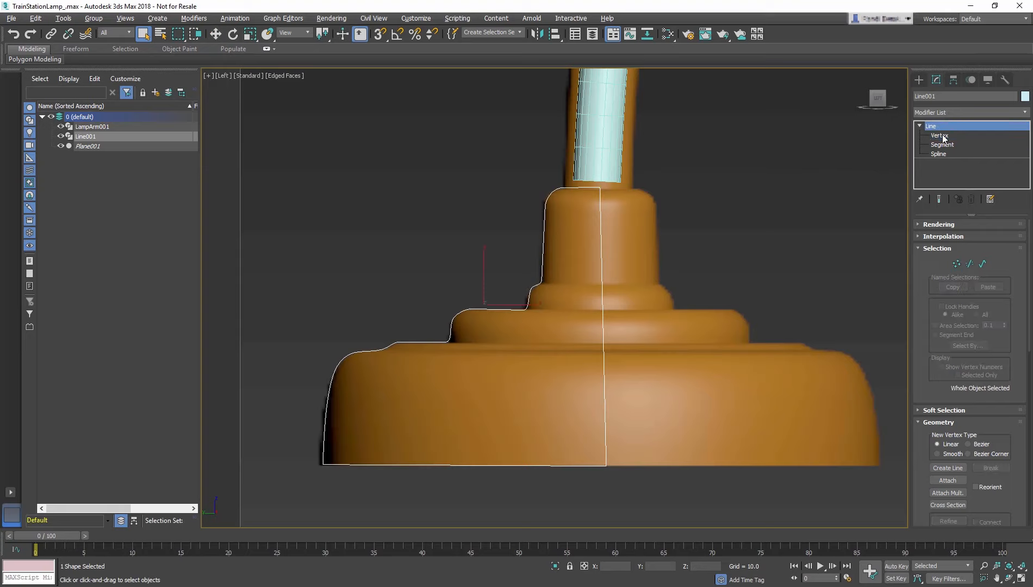
click(917, 126)
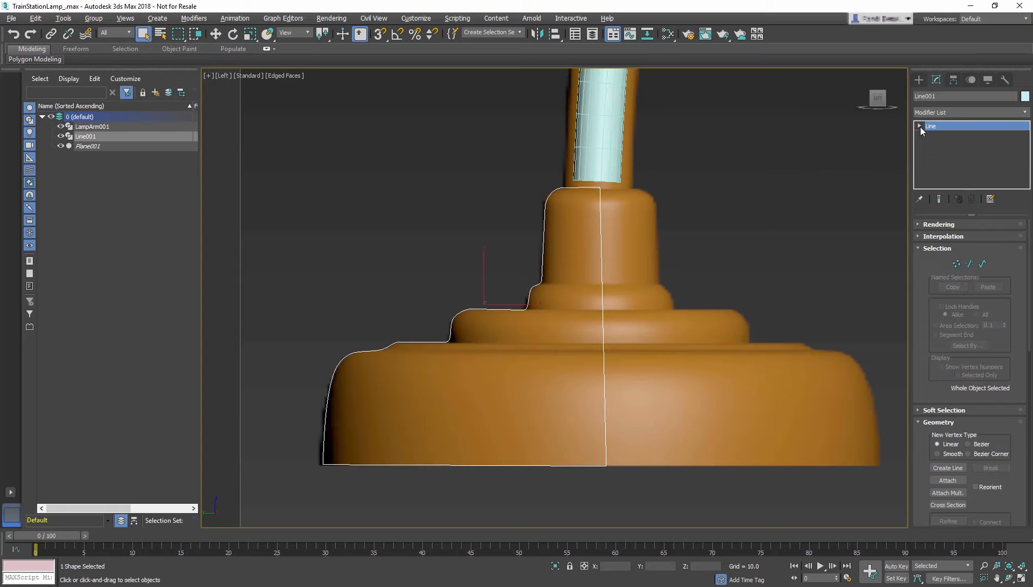
- Apply a Lathe modifier to the shade profile and align its axis to Max
click(1025, 113)
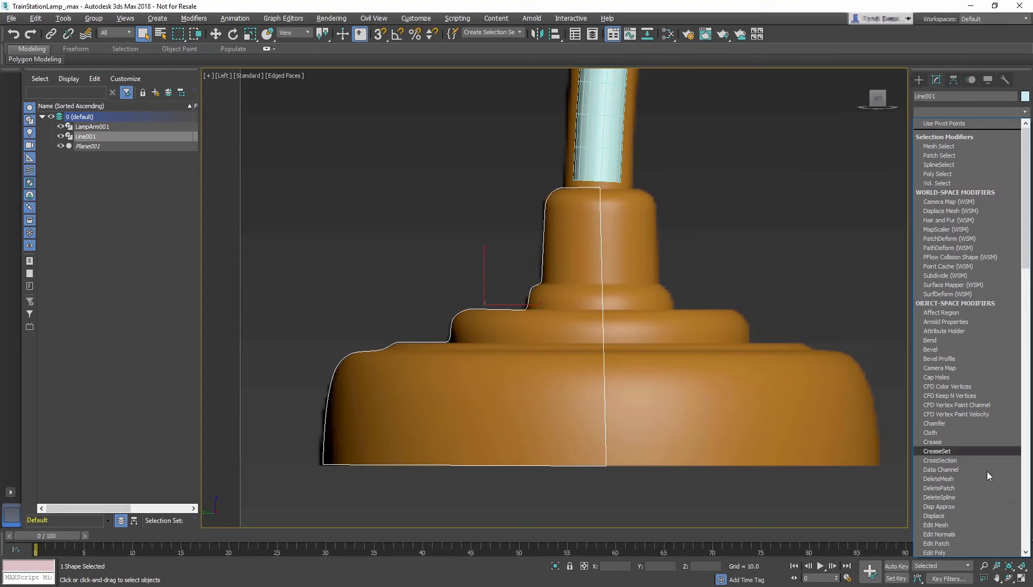
scroll(985, 478, down, 5)
scroll(985, 478, down, 5)
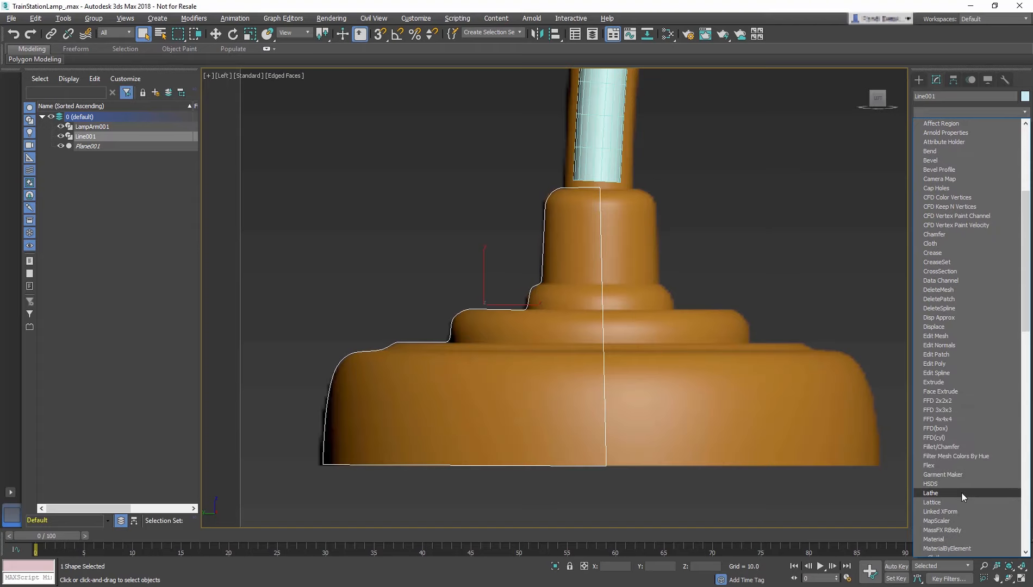
click(930, 493)
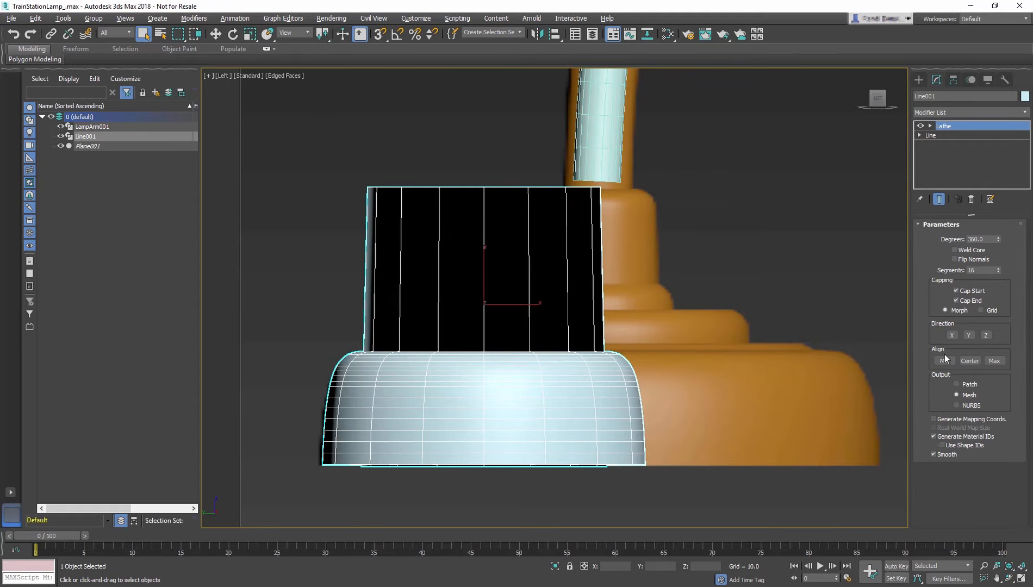
click(994, 361)
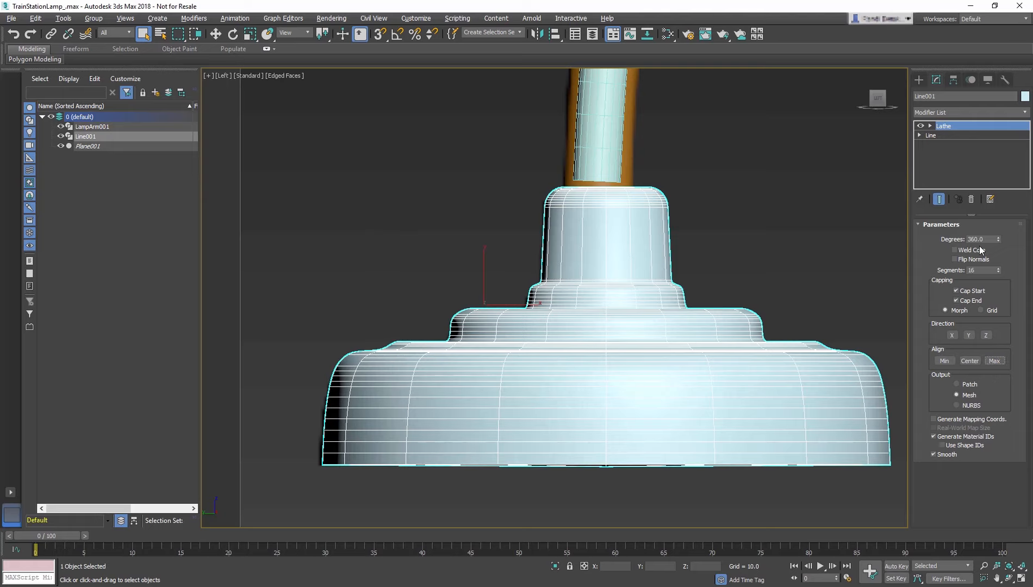
- Set the Lathe segments to 30 and enable Weld Core
double_click(975, 271)
text(30)
key(Return)
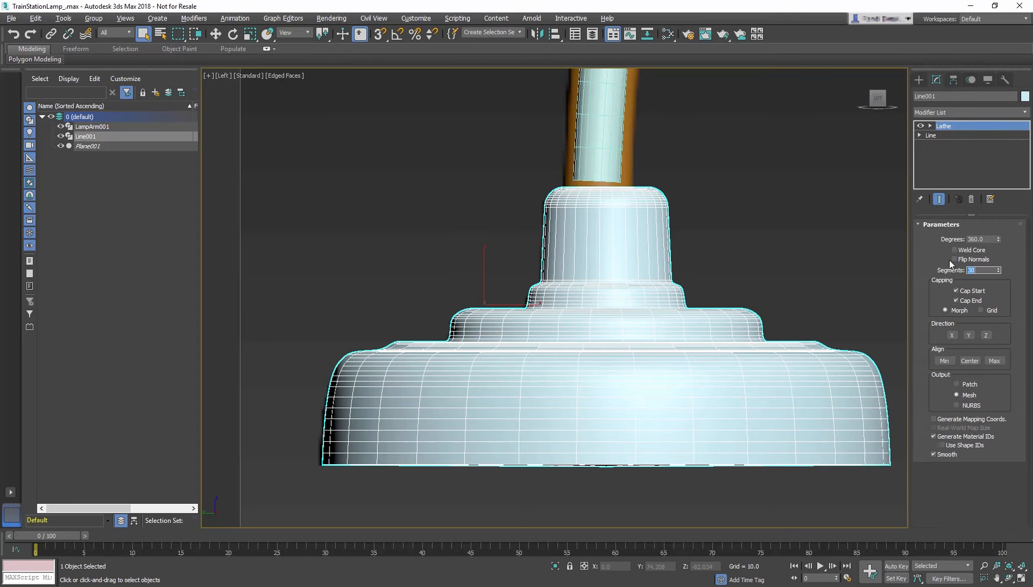
click(973, 250)
middle_drag(826, 281, 789, 304)
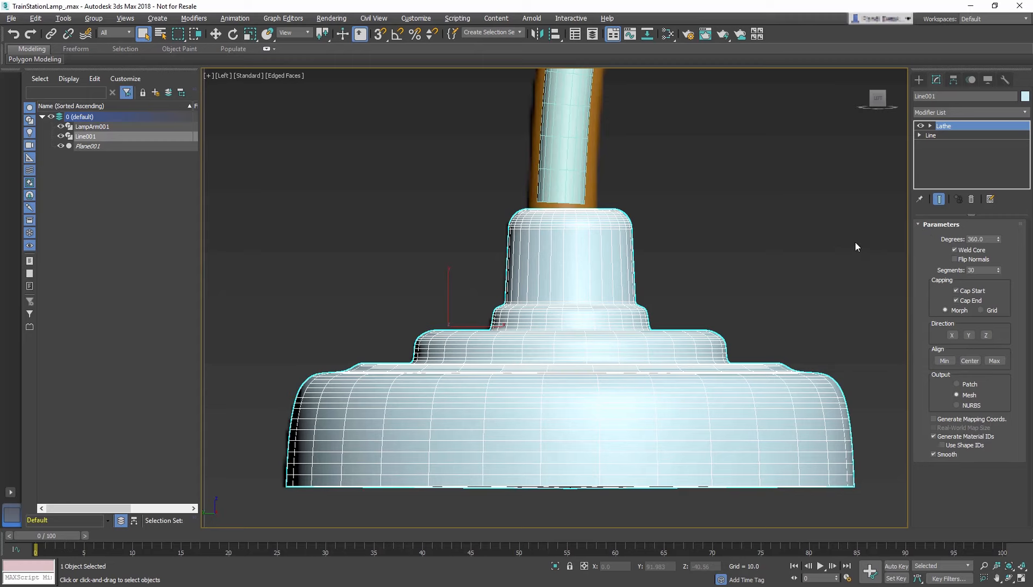
- Rename the lathed shade LampShade001 and show the lamp at an angle in the Perspective view
double_click(943, 96)
text(LampShade001)
key(Return)
key(p)
alt+middle_drag(660, 284, 720, 311)
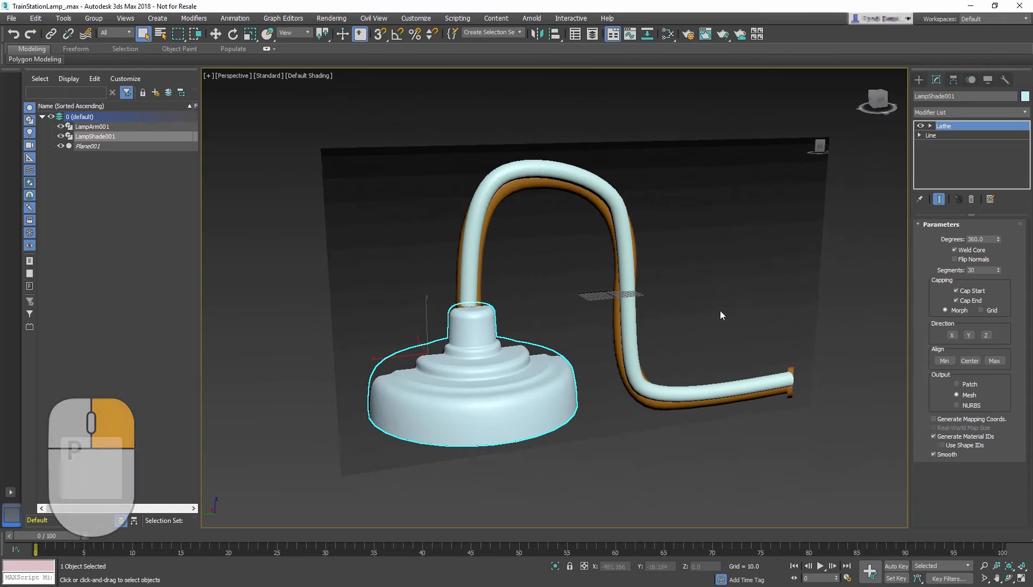
- Unfreeze and delete the reference image plane, leaving the lamp shade selected
right_click(729, 230)
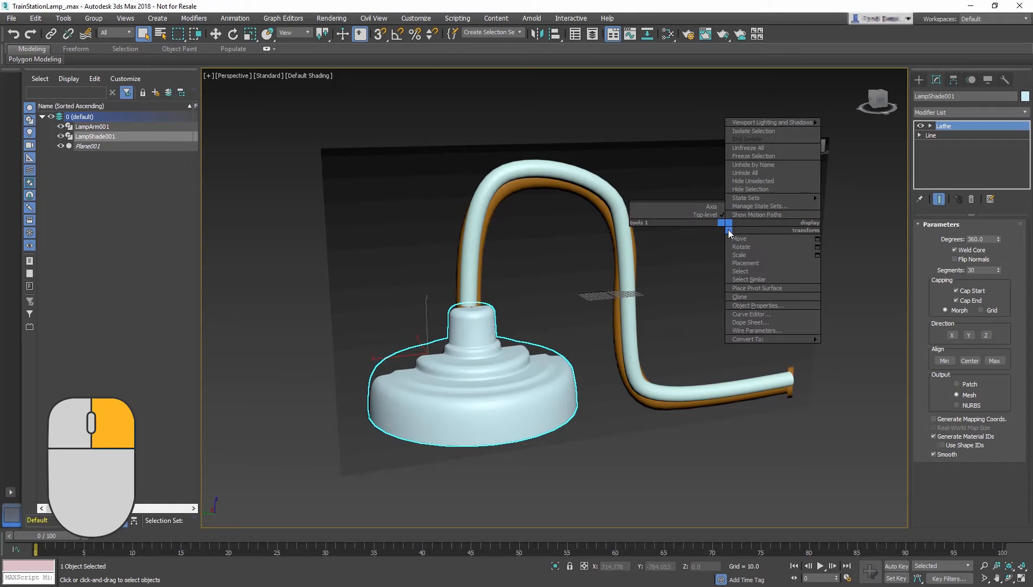
click(758, 149)
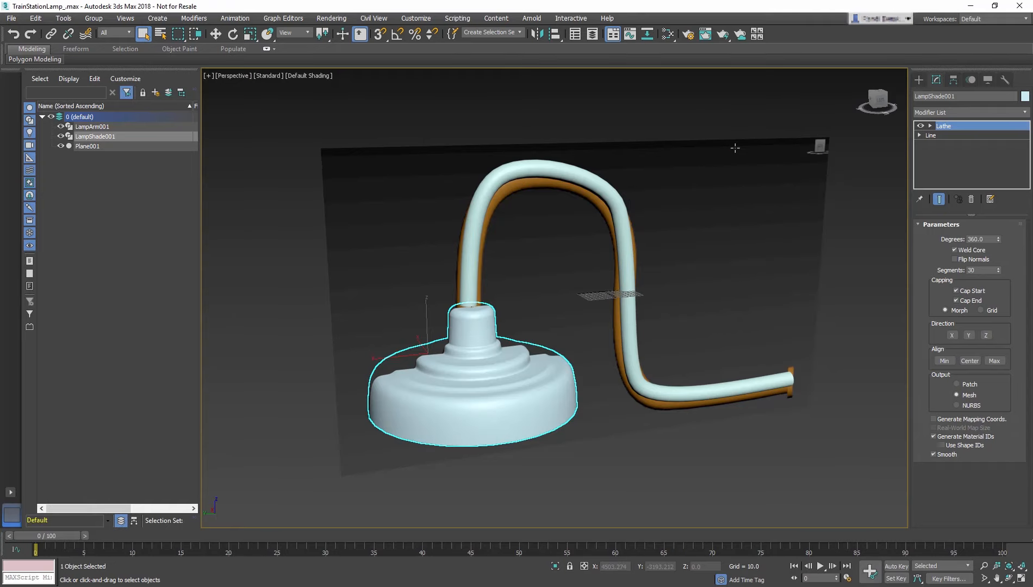
click(736, 154)
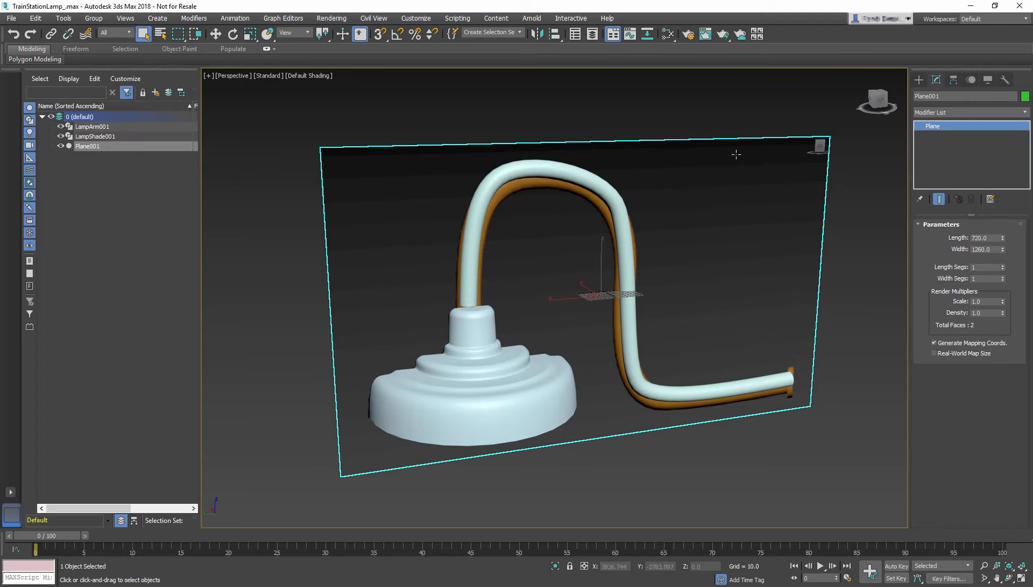
key(Delete)
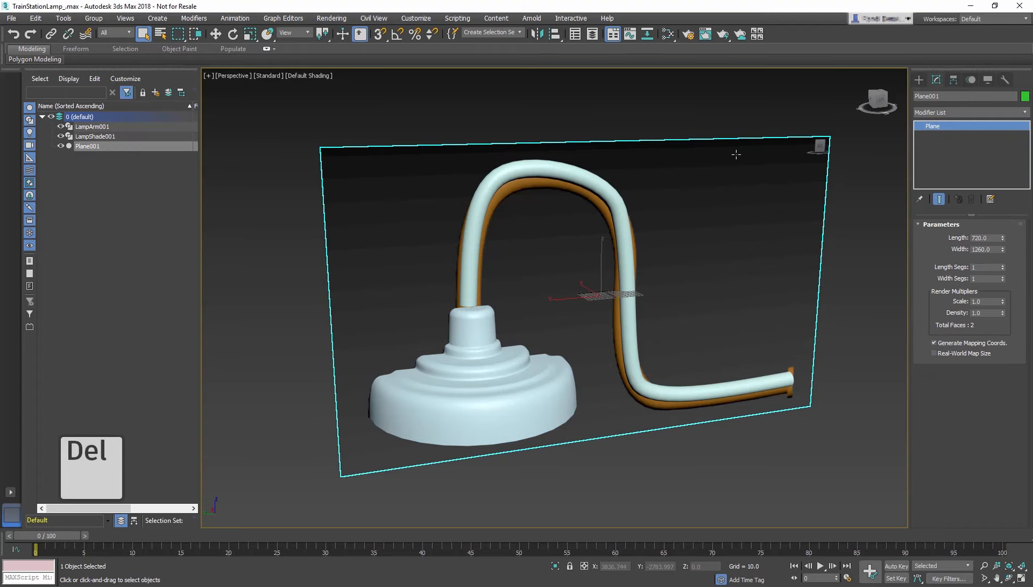
click(527, 400)
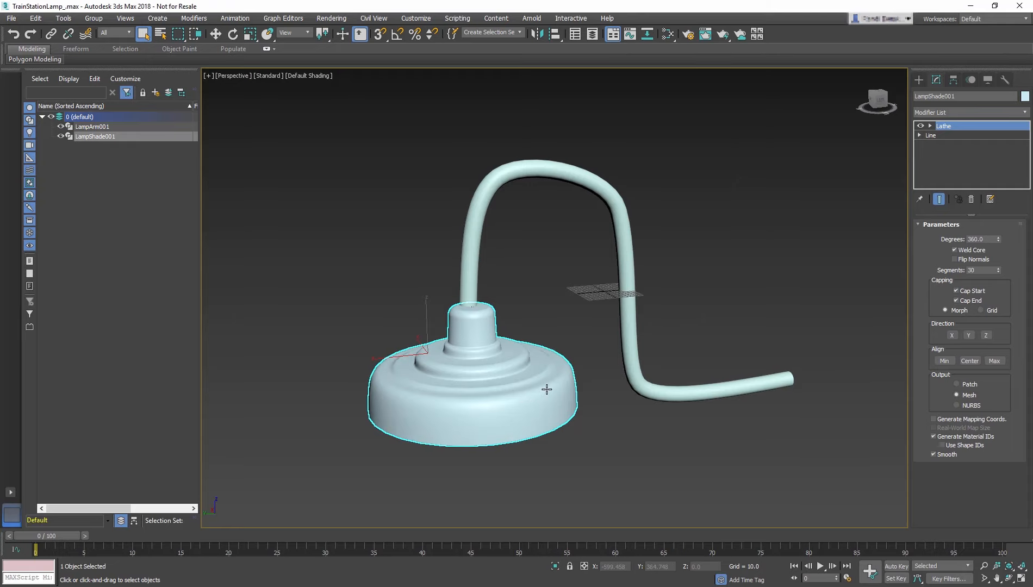
- Convert LampShade001 to an editable poly object
alt+middle_drag(550, 378, 549, 356)
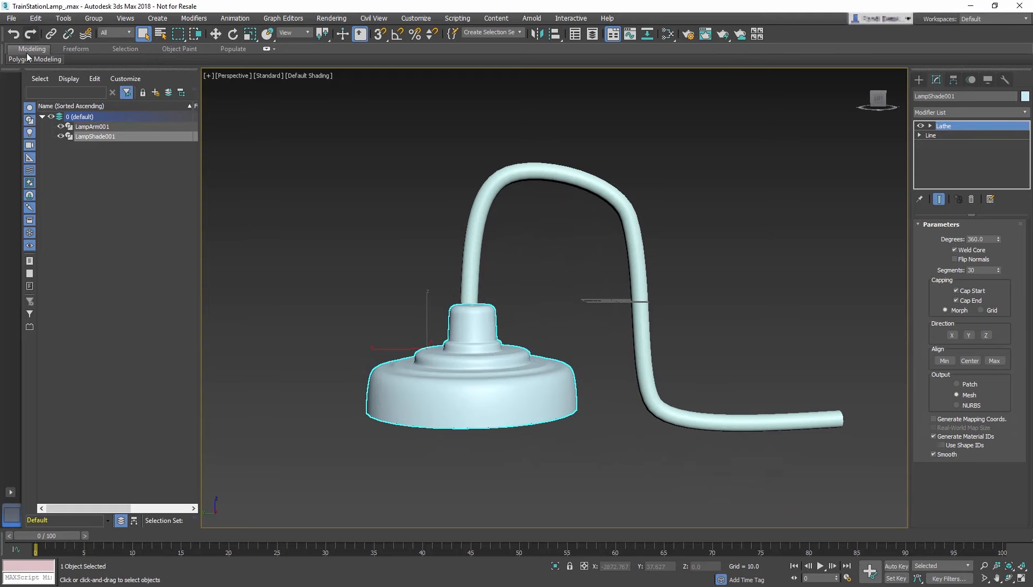
mouse_move(30, 64)
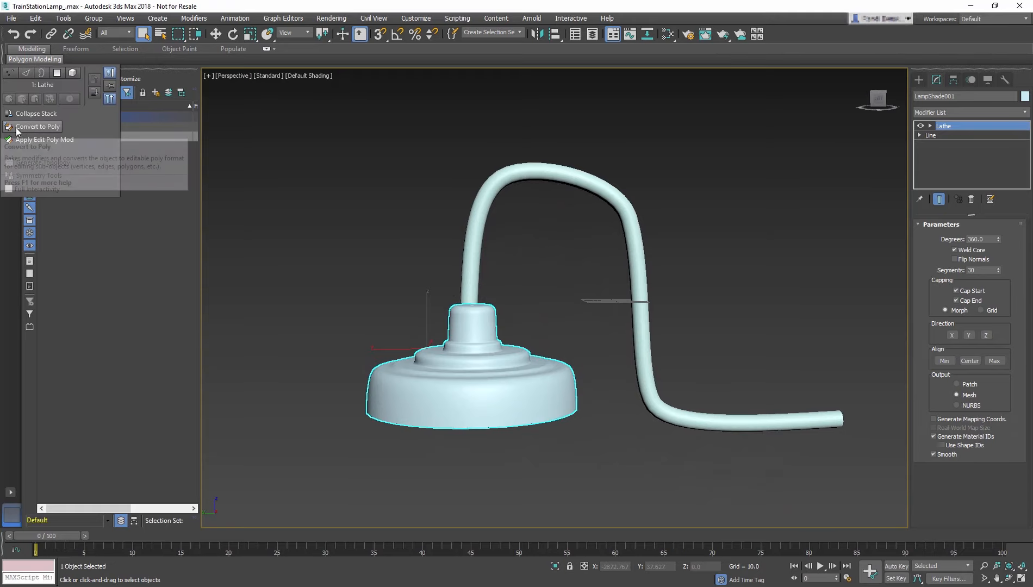
click(51, 129)
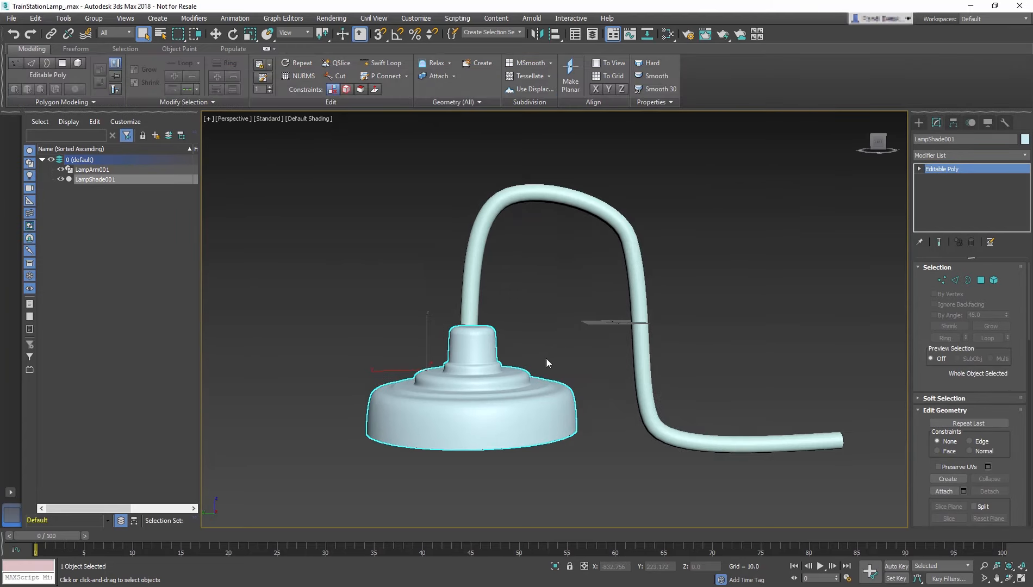
- Frame the shade from below with edged faces shown and enter Polygon sub-object level
key(z)
alt+middle_drag(565, 359, 589, 310)
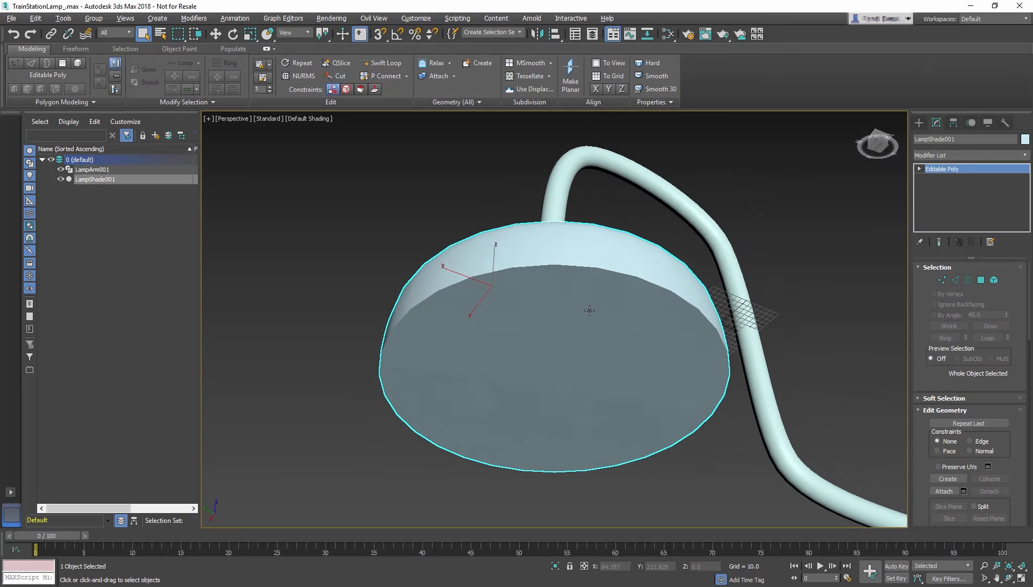
key(F4)
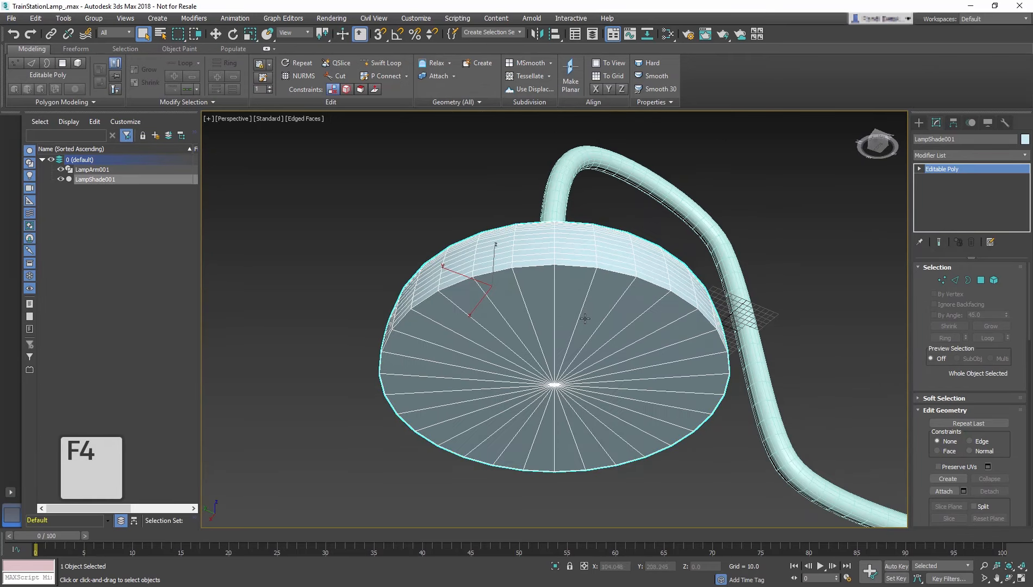
key(4)
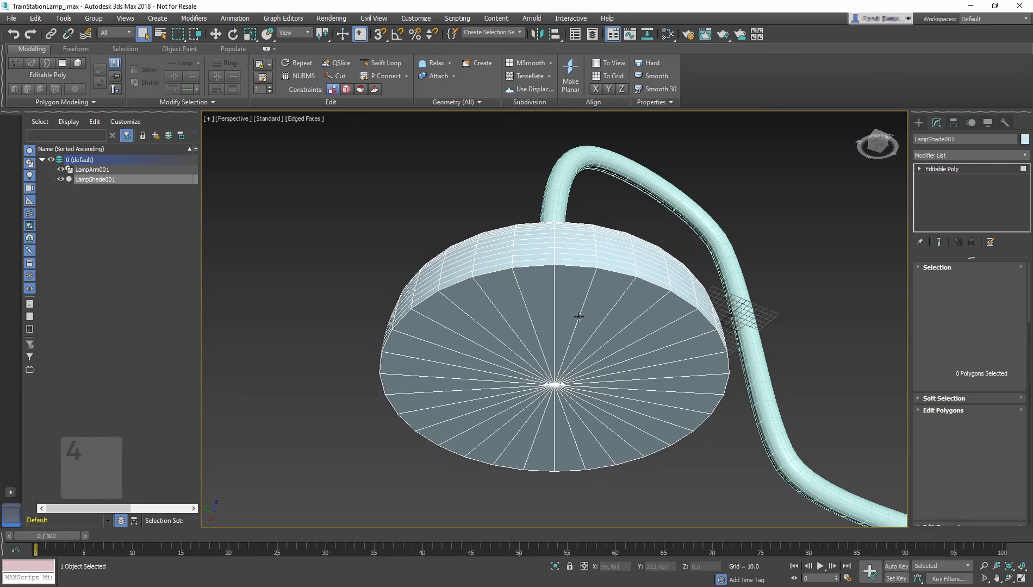
- Select five adjacent wedge polygons of the shade's bottom cap one at a time
click(568, 317)
ctrl+click(592, 322)
ctrl+click(610, 332)
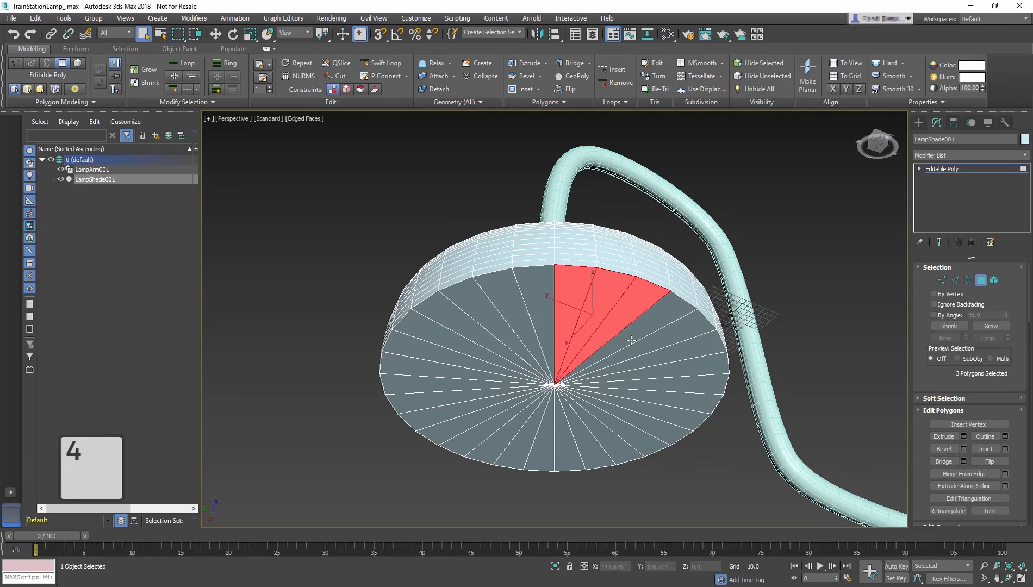
ctrl+click(632, 341)
ctrl+click(641, 354)
- Select all the bottom cap polygons of the shade using Window selection in a side view and delete them
alt+middle_drag(638, 353, 597, 403)
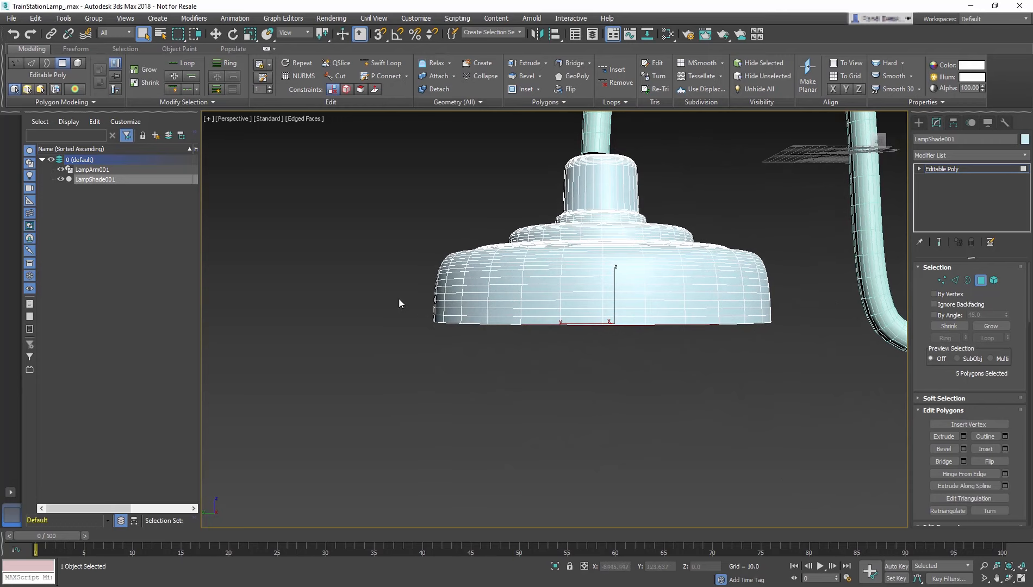
click(194, 35)
middle_drag(488, 345, 400, 387)
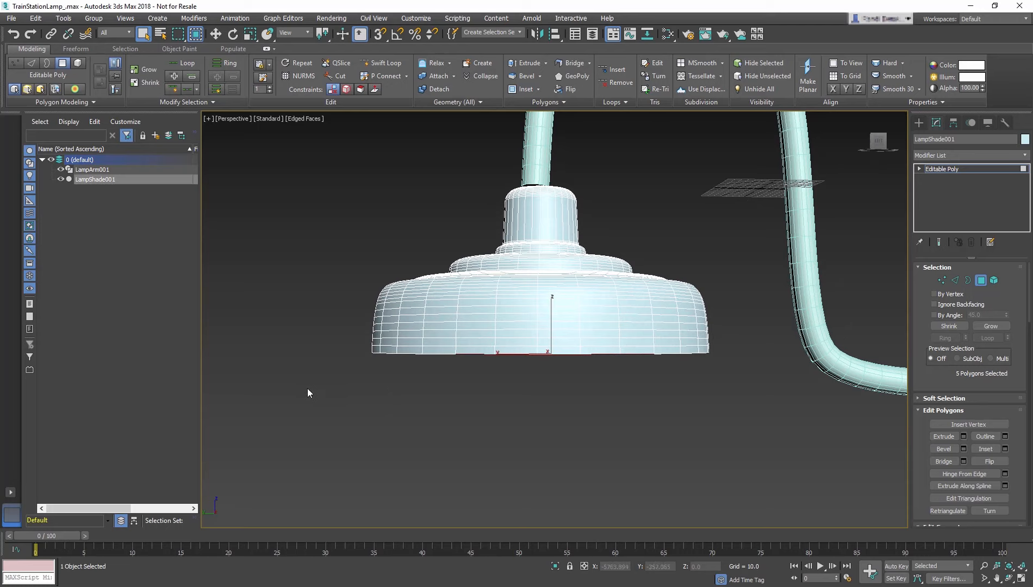
drag(308, 390, 641, 390)
drag(737, 352, 736, 351)
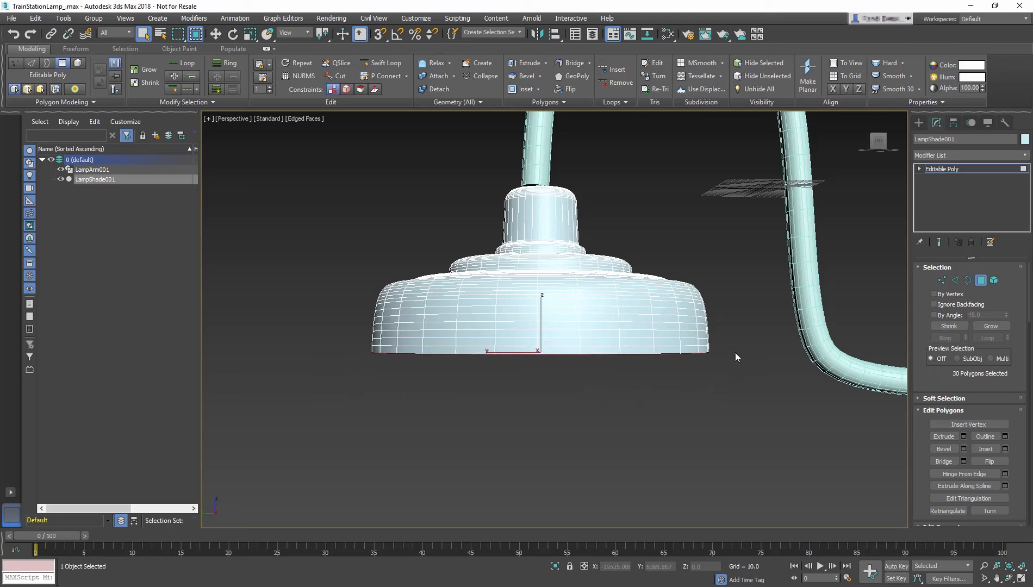
alt+middle_drag(736, 353, 877, 327)
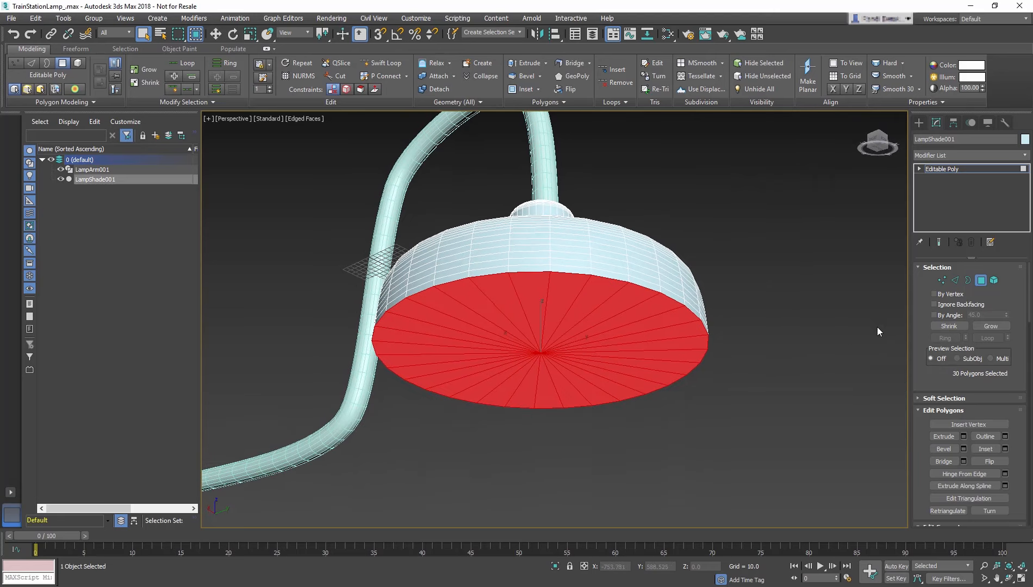
key(Delete)
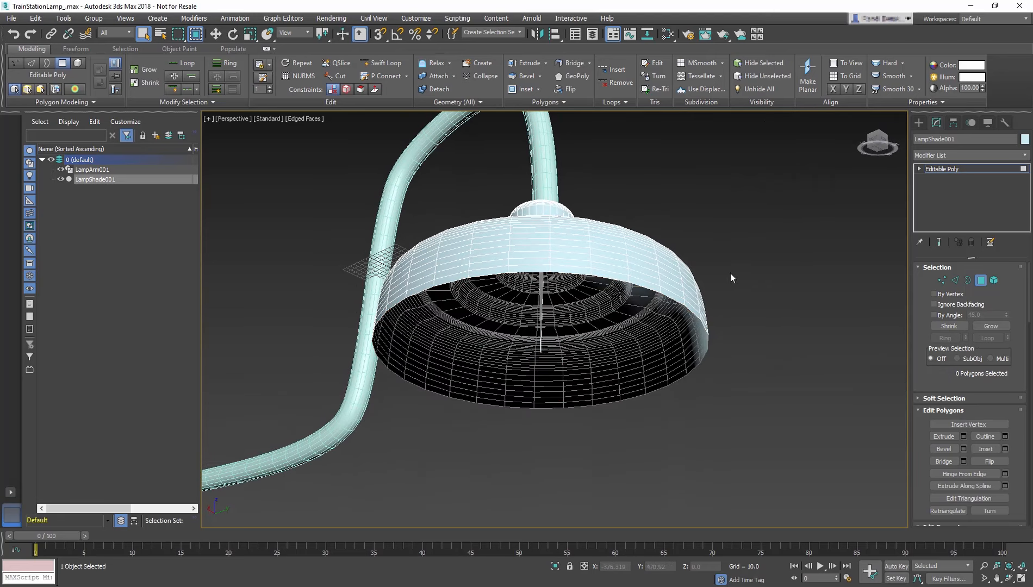
- Examine the leftover sliver polygons running along the central axis inside the shade
alt+middle_drag(730, 273, 680, 279)
click(544, 273)
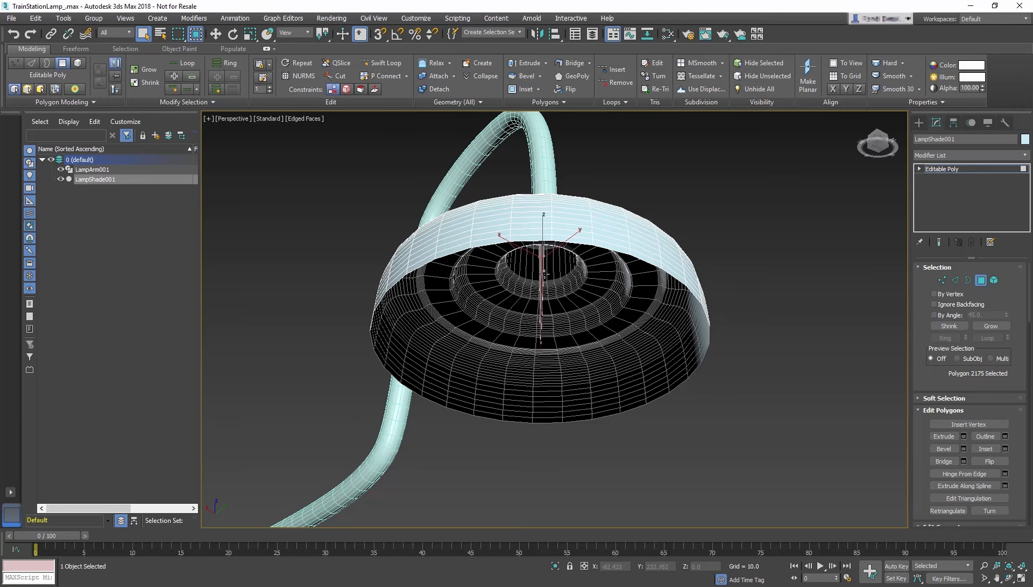
click(540, 274)
scroll(556, 270, up, 5)
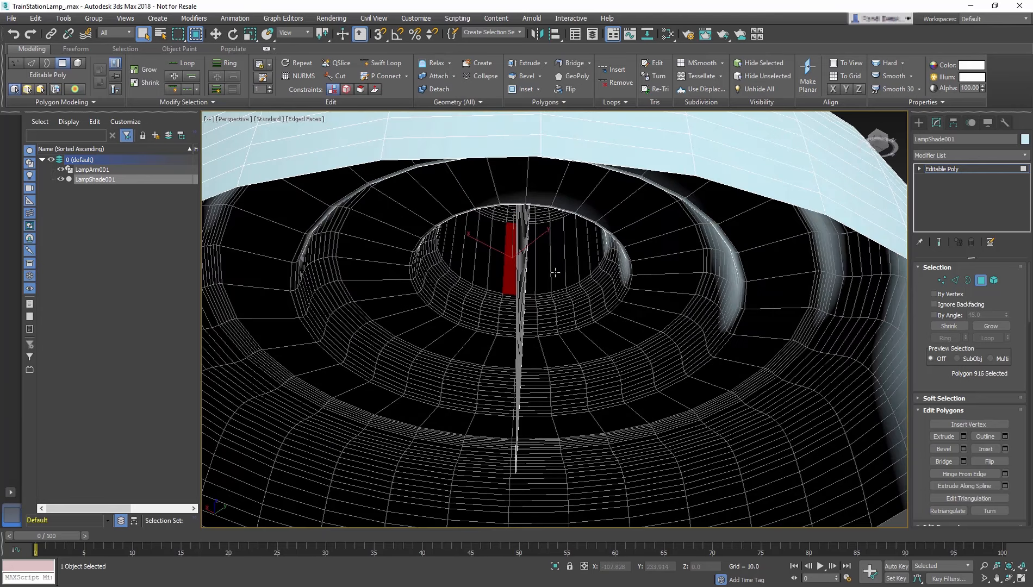
click(547, 277)
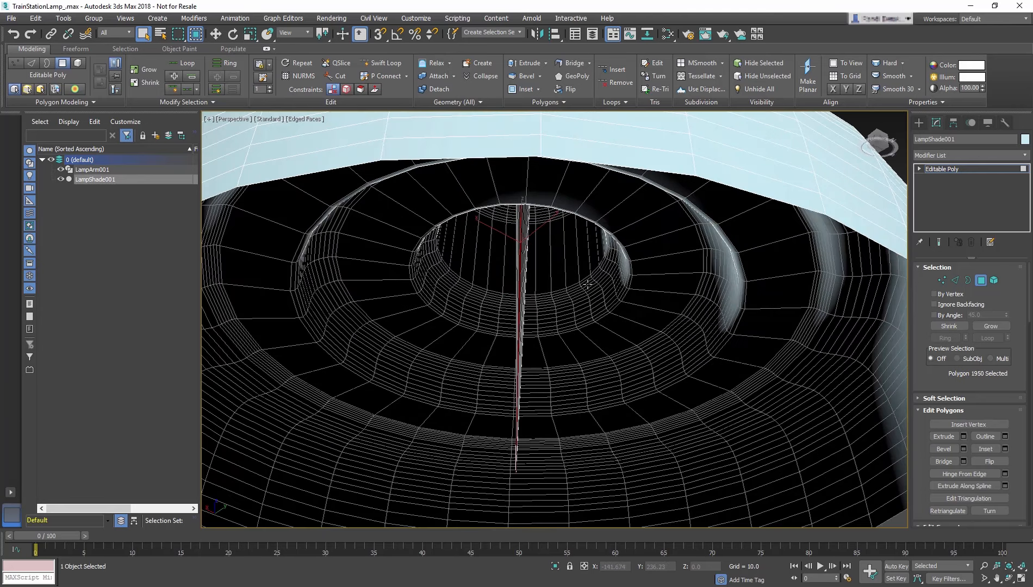
scroll(586, 282, down, 8)
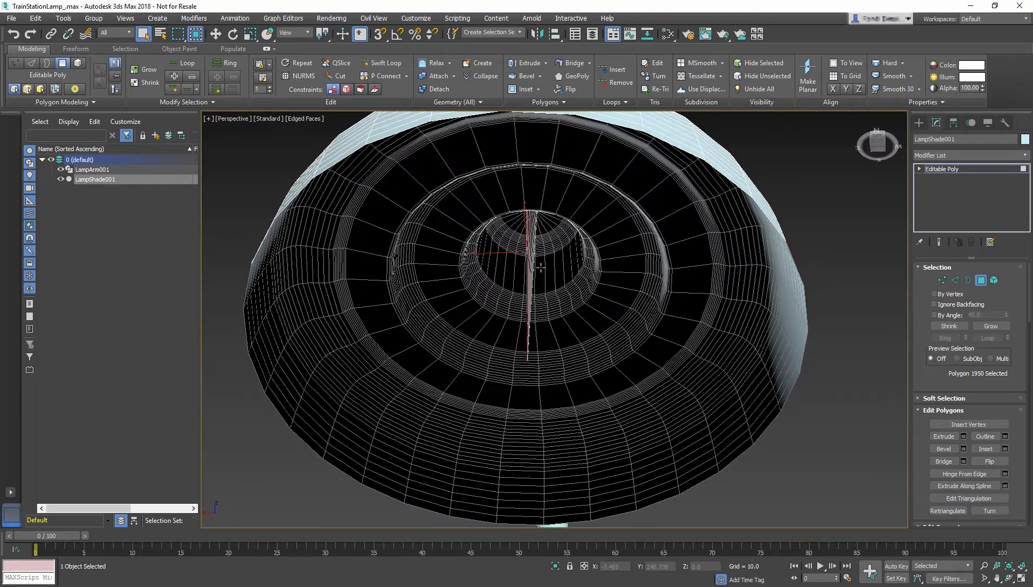
- Hide the polygons of the shade's wide lower rings to expose the central core, leaving nothing selected
alt+middle_drag(541, 267, 457, 324)
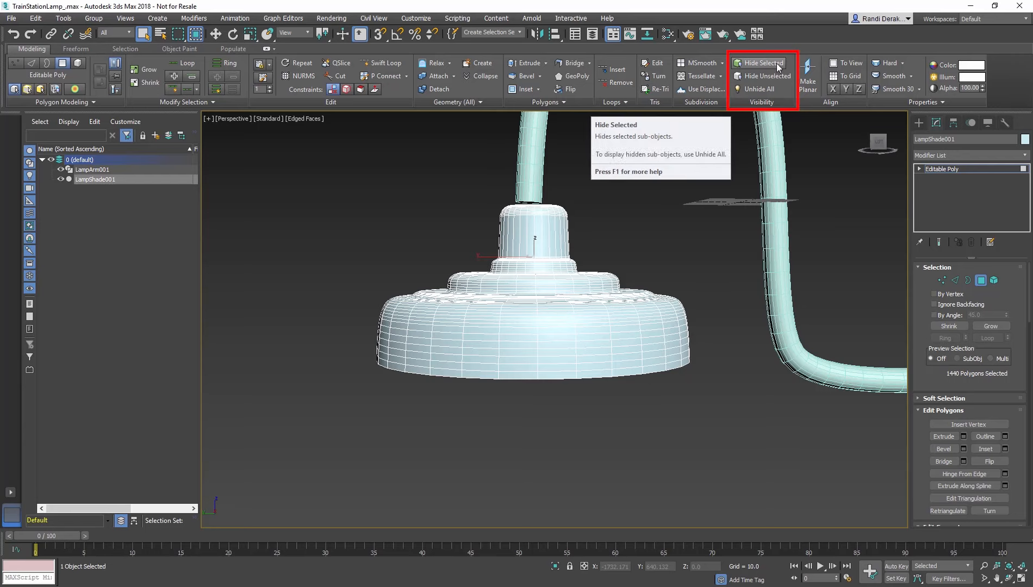
click(777, 63)
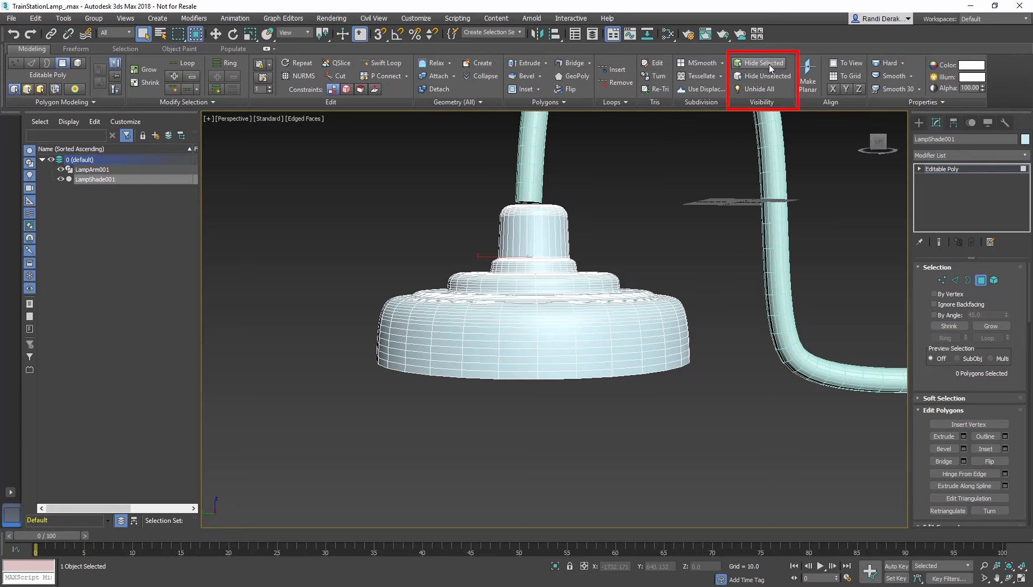
drag(732, 439, 420, 392)
drag(743, 446, 309, 250)
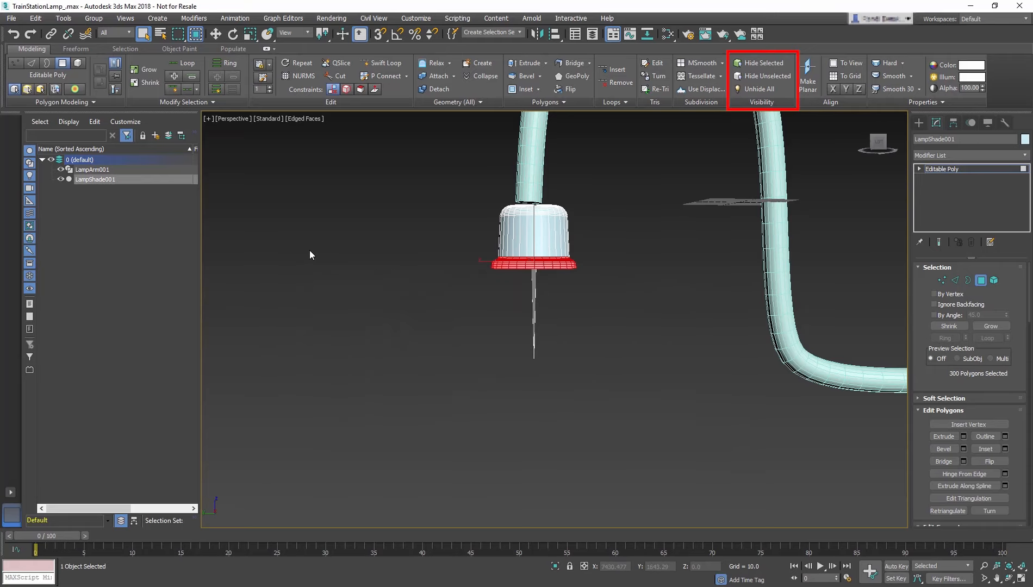
click(311, 252)
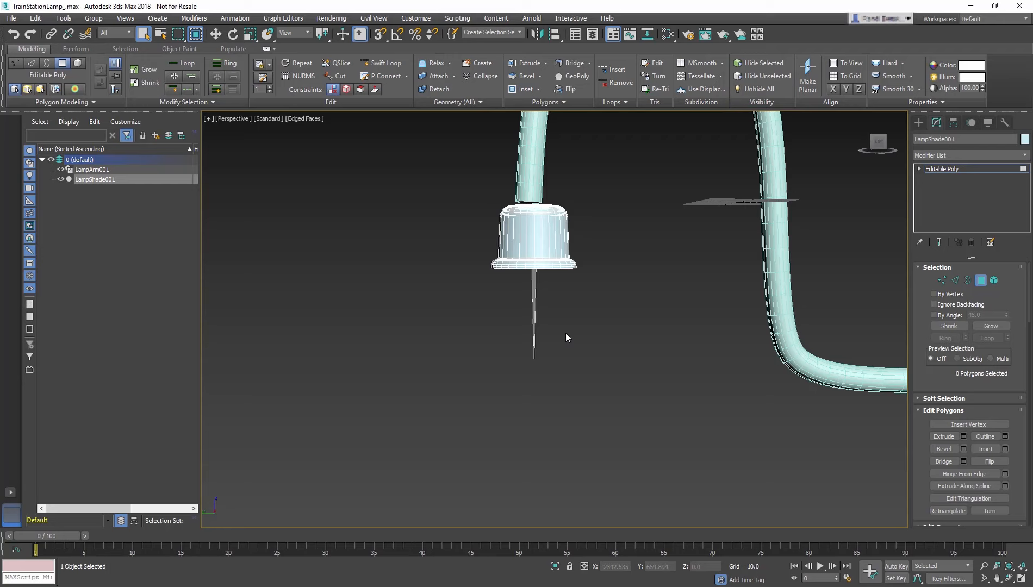
- Select the thin core polygons hanging below the shade's neck and delete them
alt+middle_drag(568, 332, 614, 318)
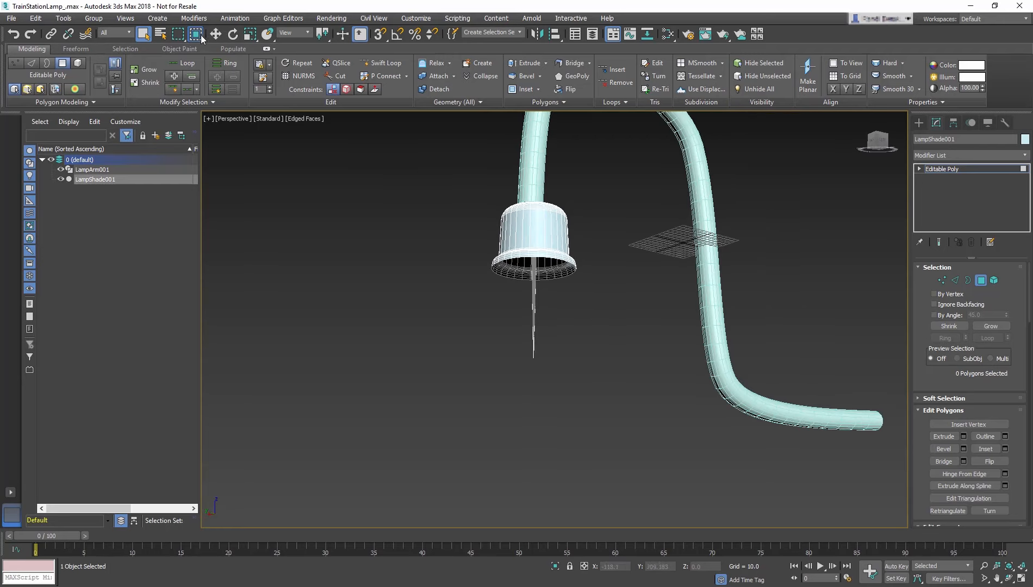
drag(513, 328, 477, 286)
key(Delete)
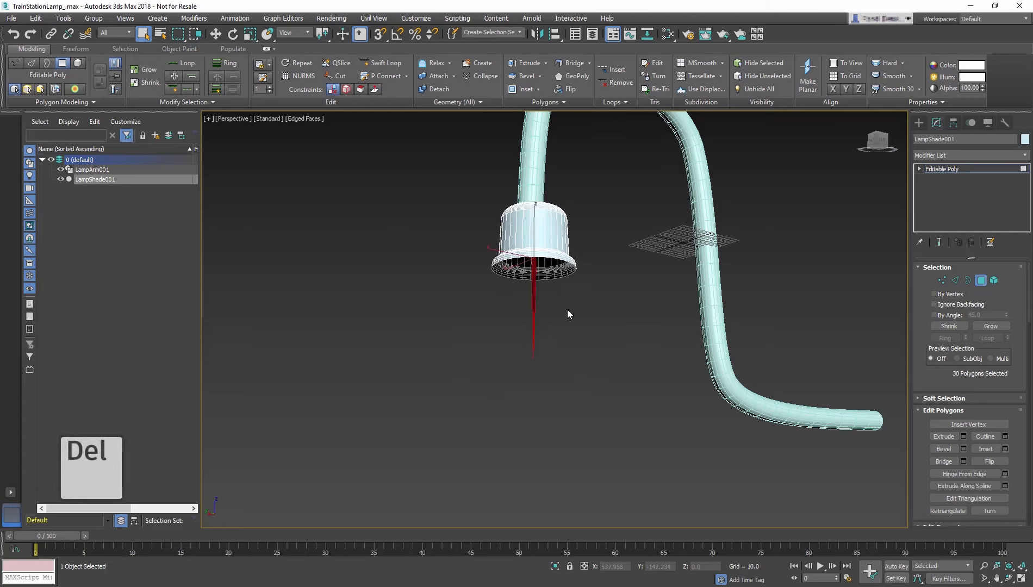
alt+middle_drag(567, 314, 511, 313)
scroll(490, 349, down, 5)
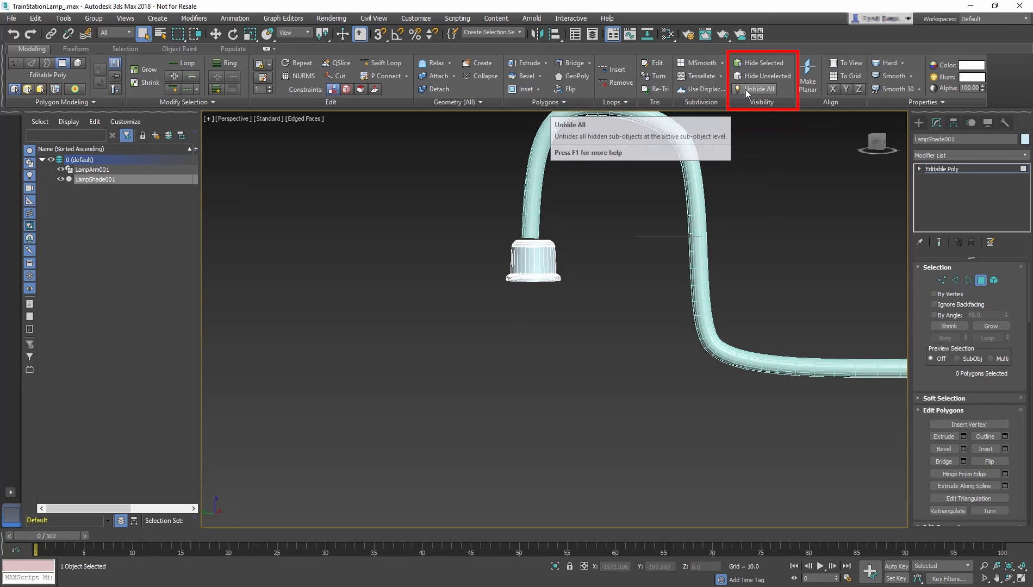
- Unhide all the shade's polygons and exit Polygon sub-object level
click(762, 88)
key(4)
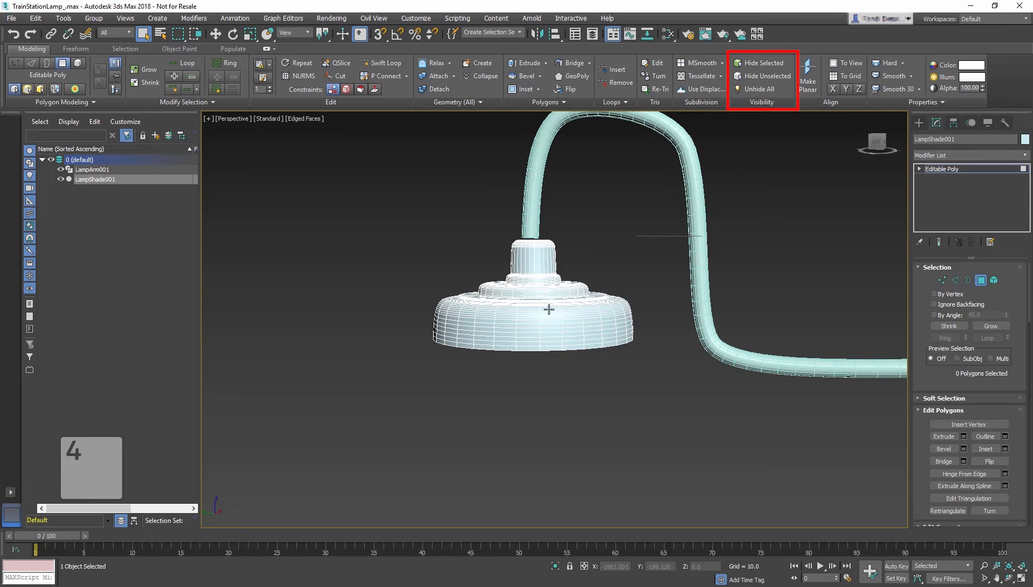
mouse_move(543, 329)
alt+middle_down()
mouse_move(549, 299)
mouse_move(561, 333)
alt+middle_up()
key(4)
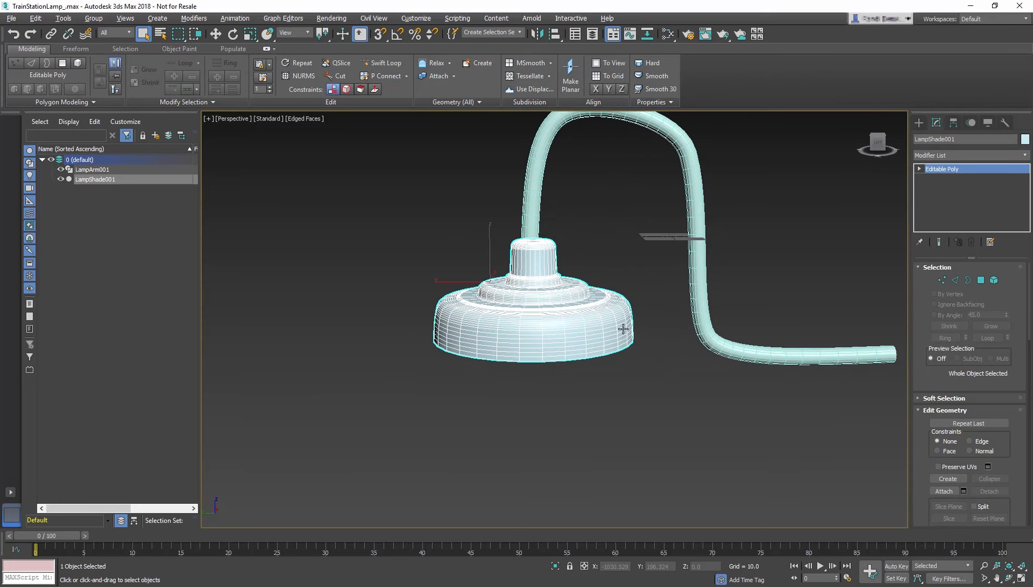
alt+middle_drag(624, 329, 627, 300)
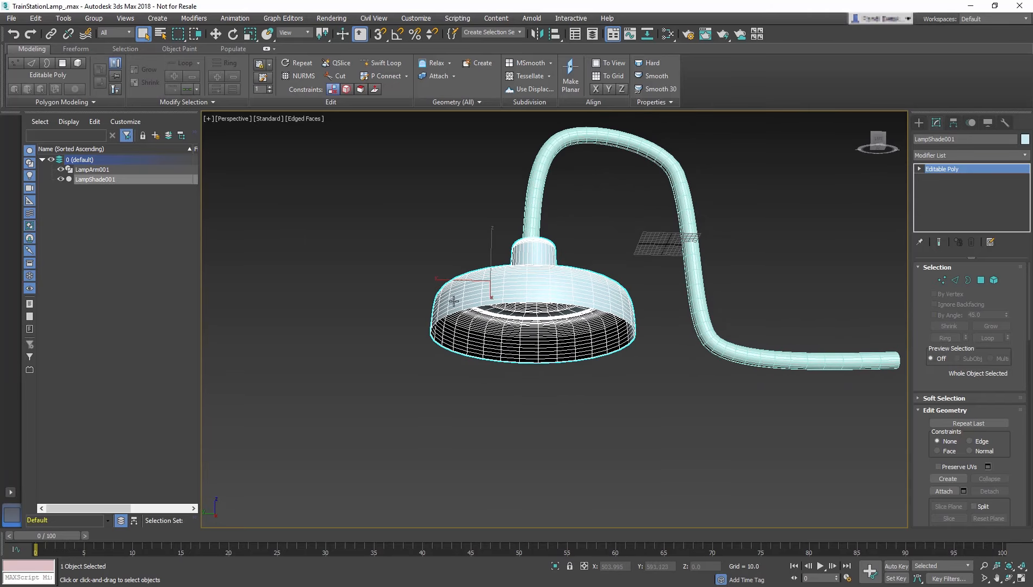
- Apply a Shell modifier to LampShade001 and turn off edged faces in the viewport
click(1025, 155)
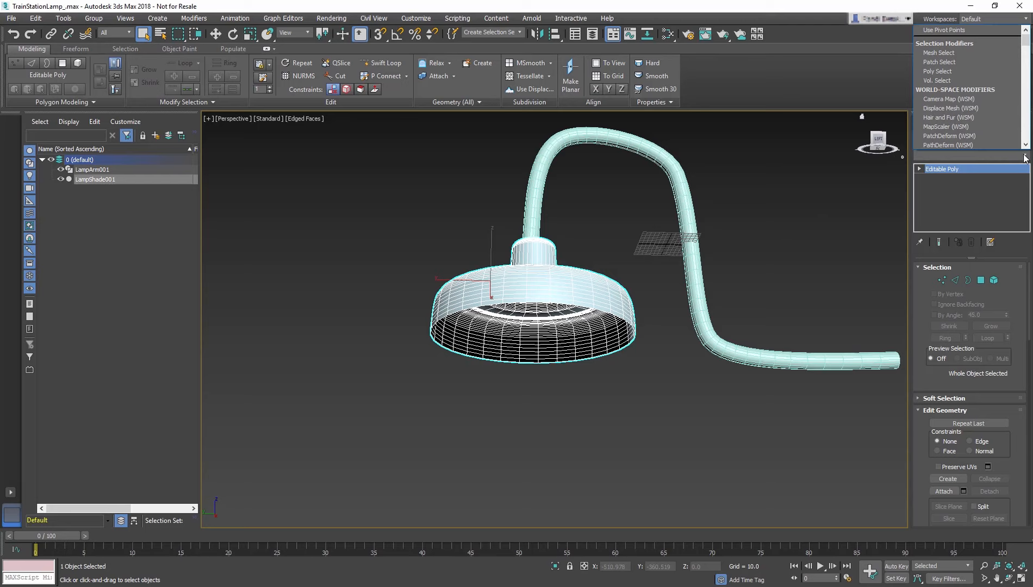
text(sh)
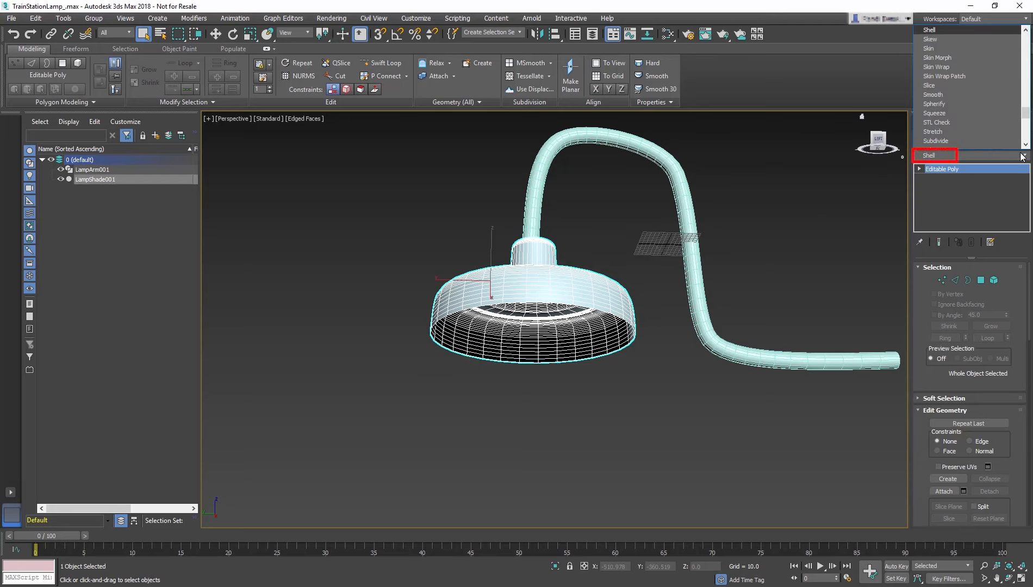
key(Return)
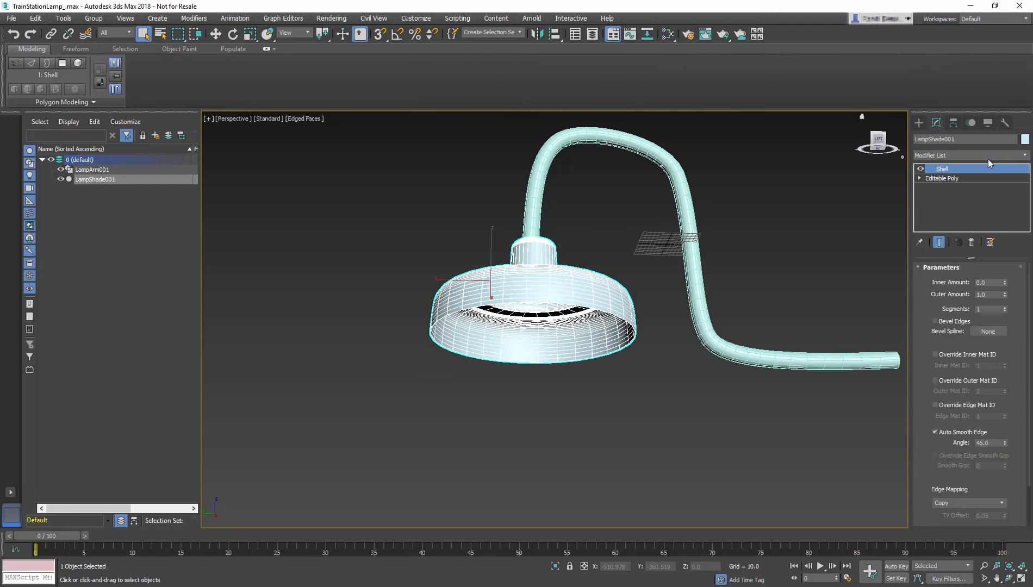
mouse_move(641, 271)
alt+middle_down()
mouse_move(638, 305)
mouse_move(654, 277)
mouse_move(649, 333)
mouse_move(717, 284)
mouse_move(721, 244)
mouse_move(709, 291)
mouse_move(417, 308)
alt+middle_up()
scroll(649, 332, up, 3)
key(F4)
- Select LampArm001 and convert it to an editable poly object
click(786, 406)
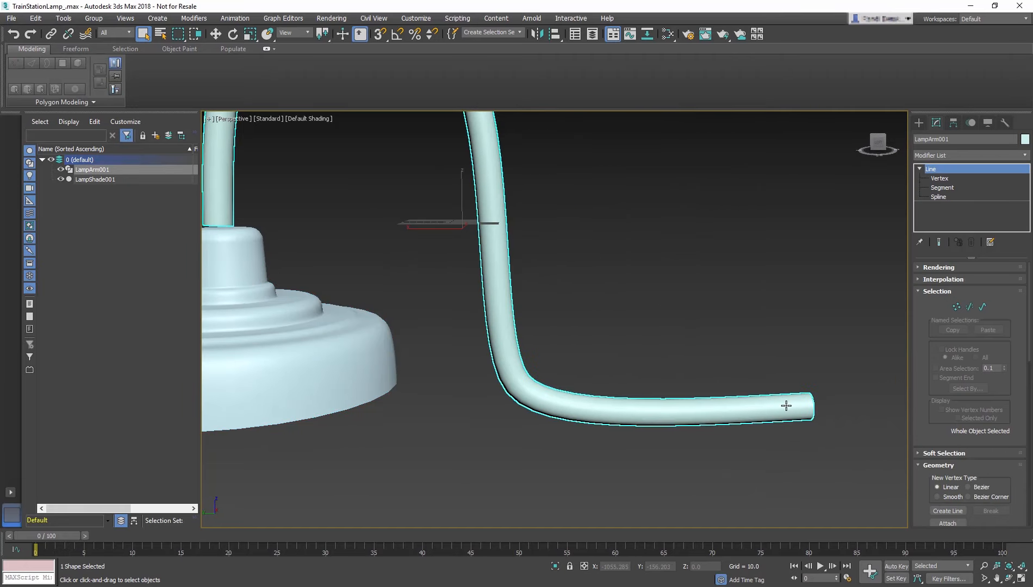
scroll(762, 406, down, 3)
middle_drag(723, 400, 660, 325)
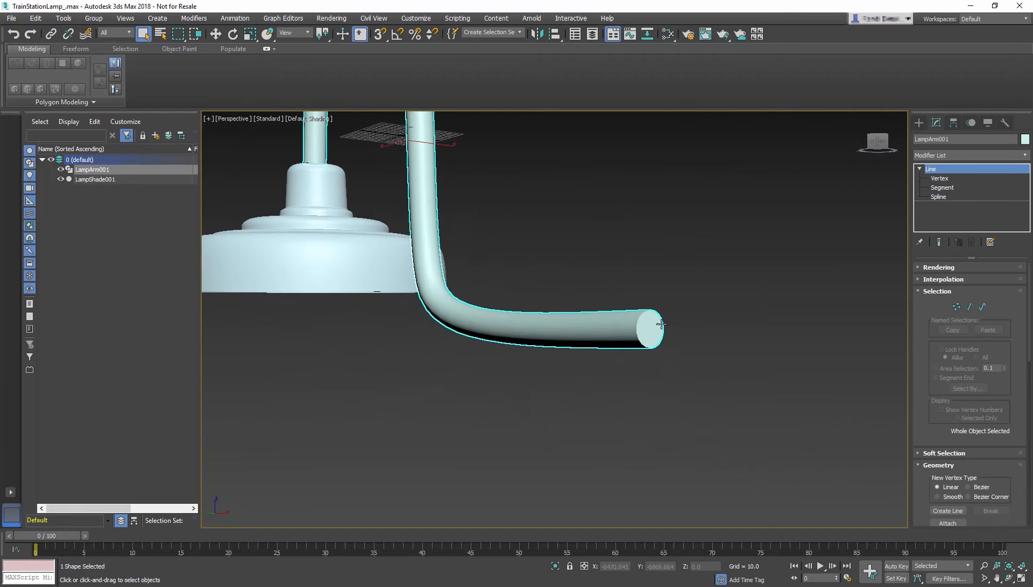
click(61, 102)
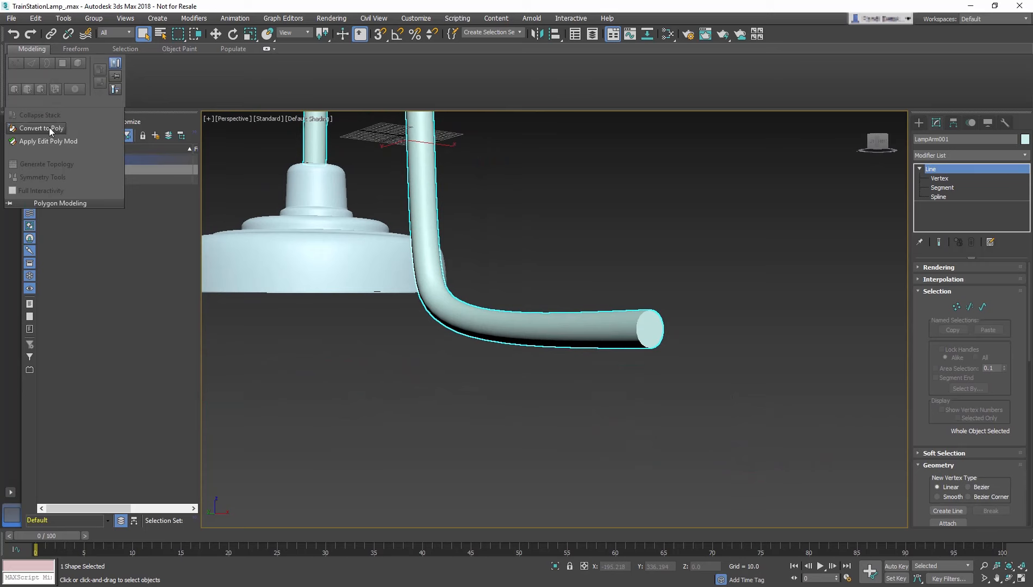
click(41, 128)
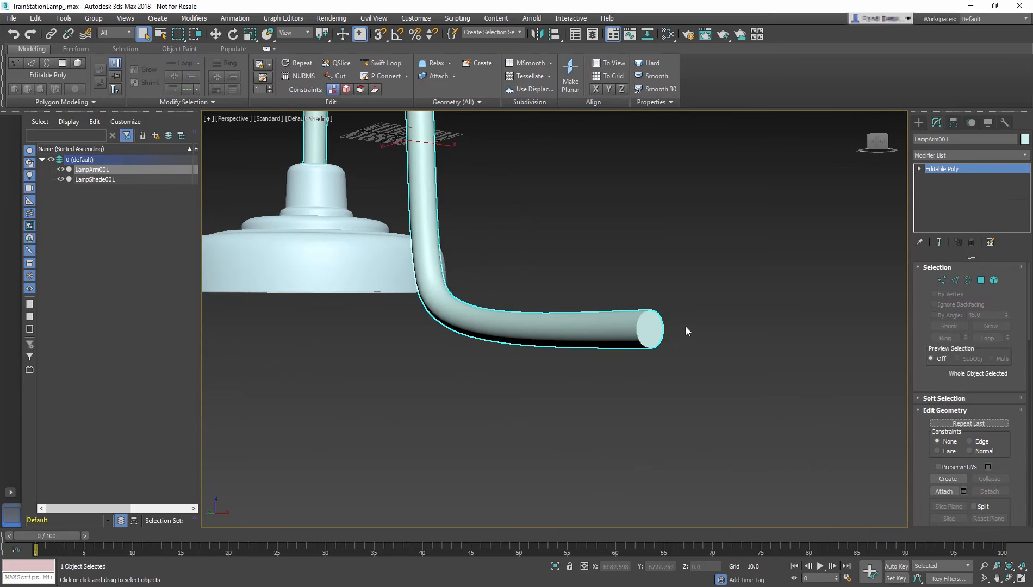
- Delete the cap polygon at the free lower end of the lamp arm
key(4)
key(Delete)
click(653, 336)
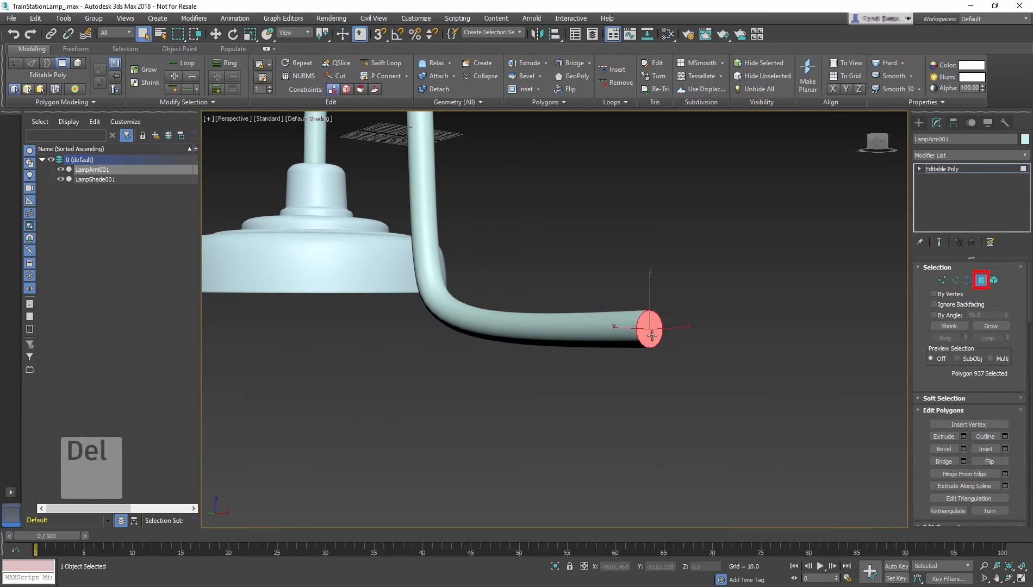
scroll(652, 336, up, 3)
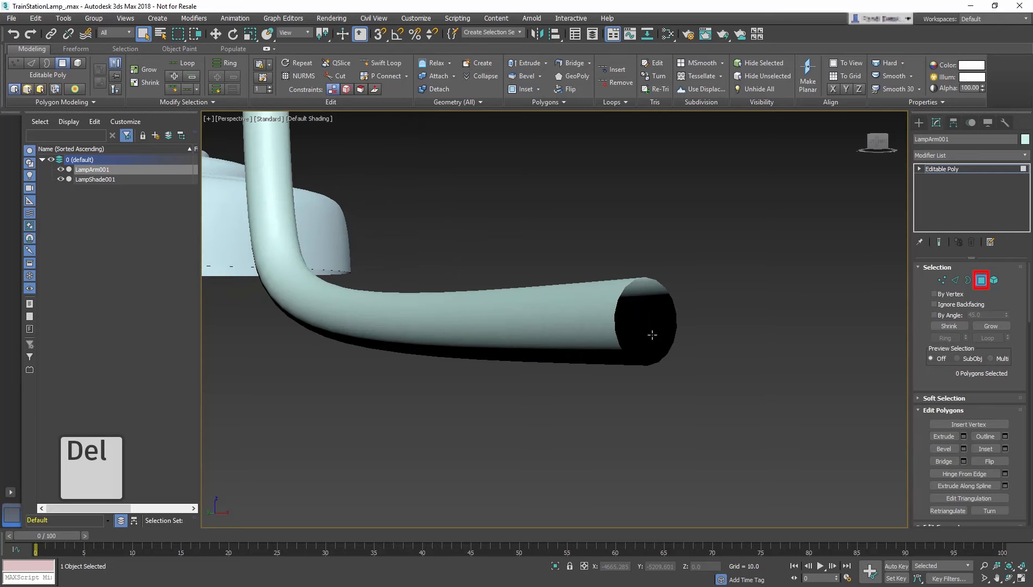
- Turn on edged faces and extend the open border at the arm's lower end outward by scaling into a flat ring about twice its diameter
key(3)
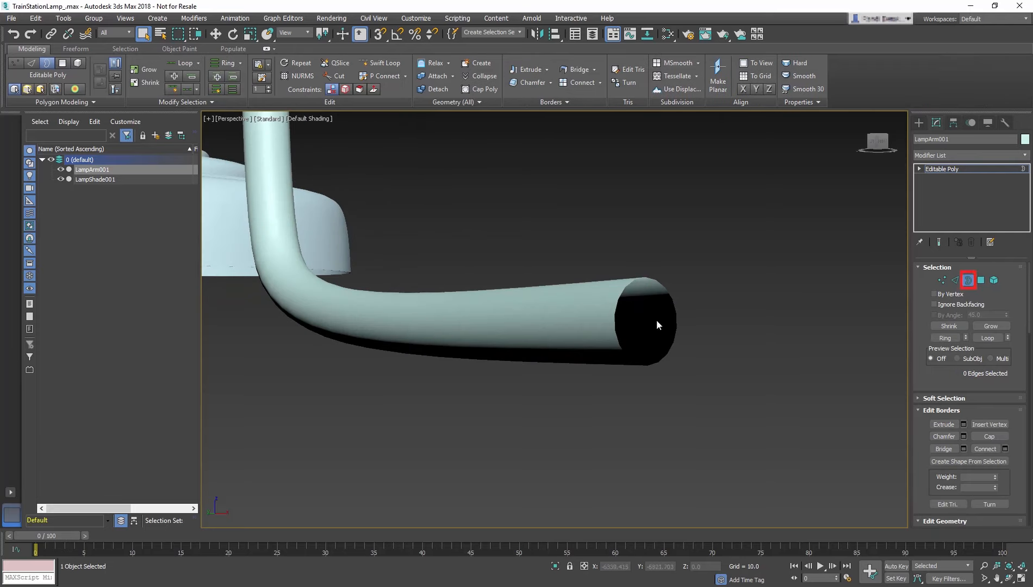
click(628, 283)
key(F4)
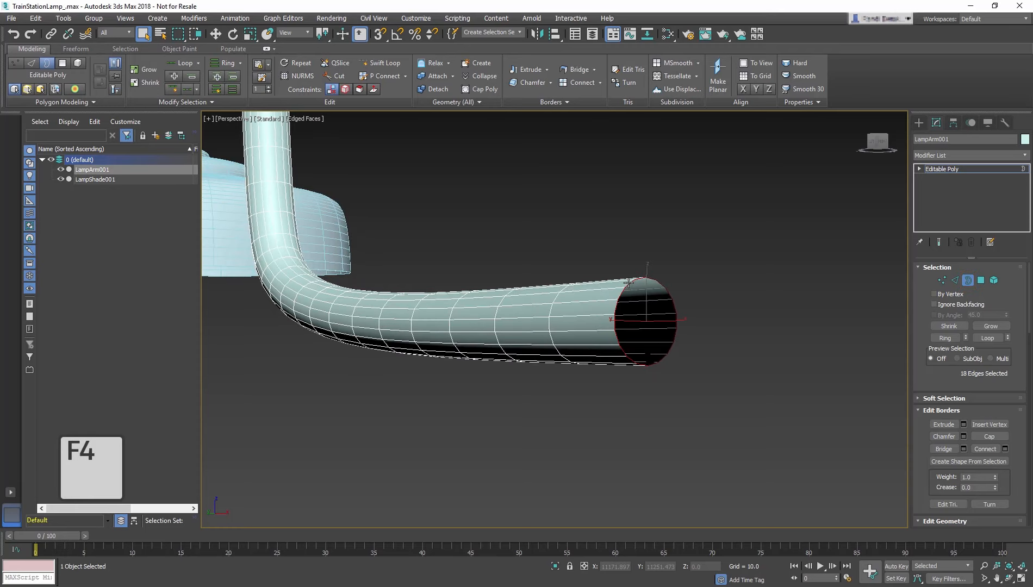
key(r)
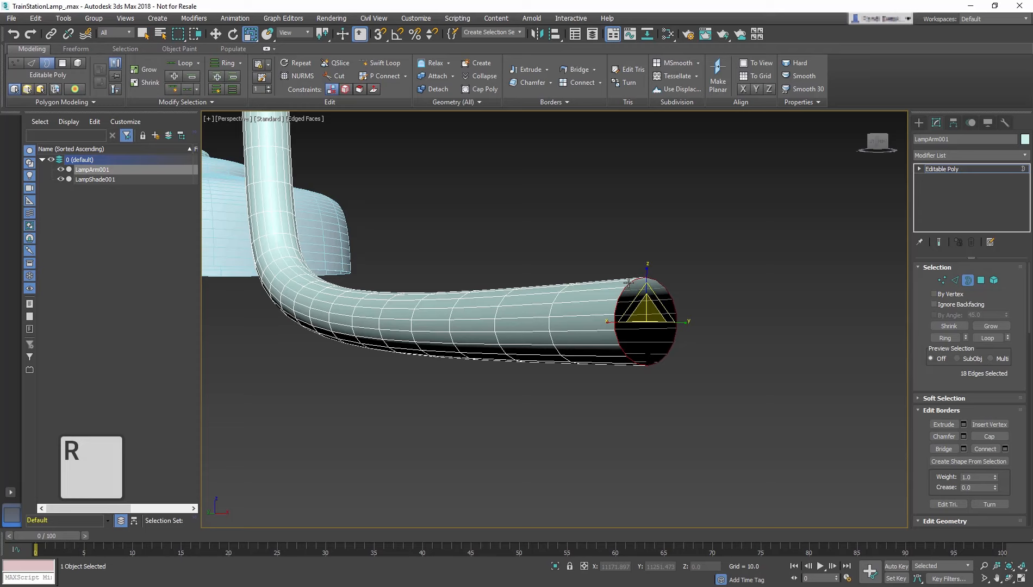
key(shift)
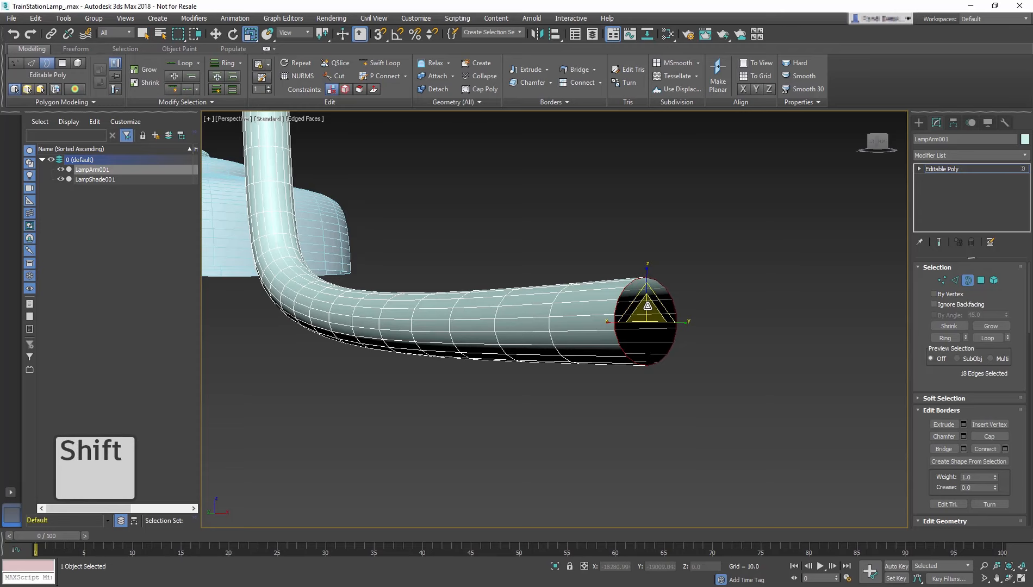
shift+drag(647, 306, 683, 253)
- Extend the ring's outer border about 10 units along Y, away from the arm, to give the flange thickness
key(w)
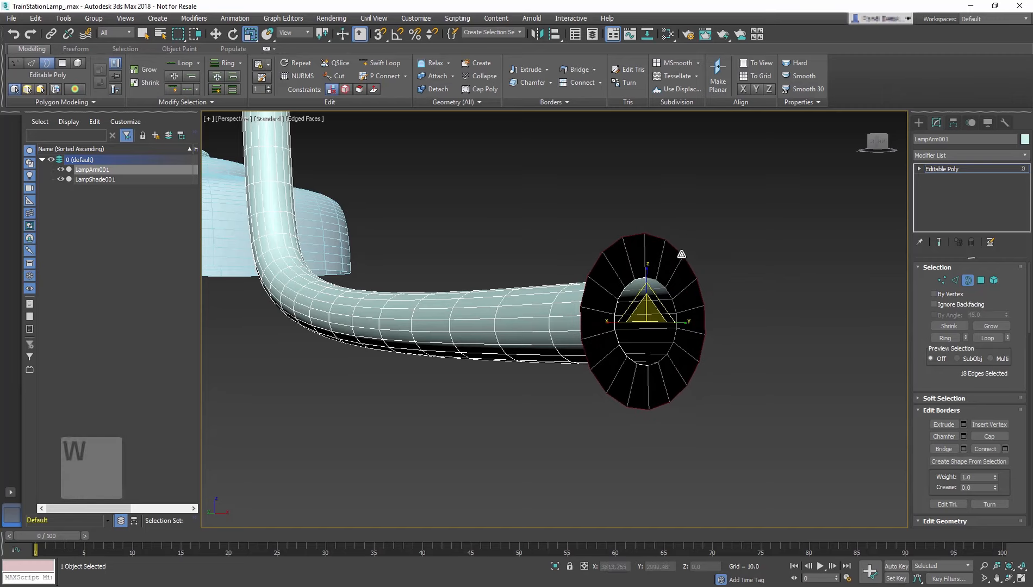
alt+middle_drag(681, 253, 710, 279)
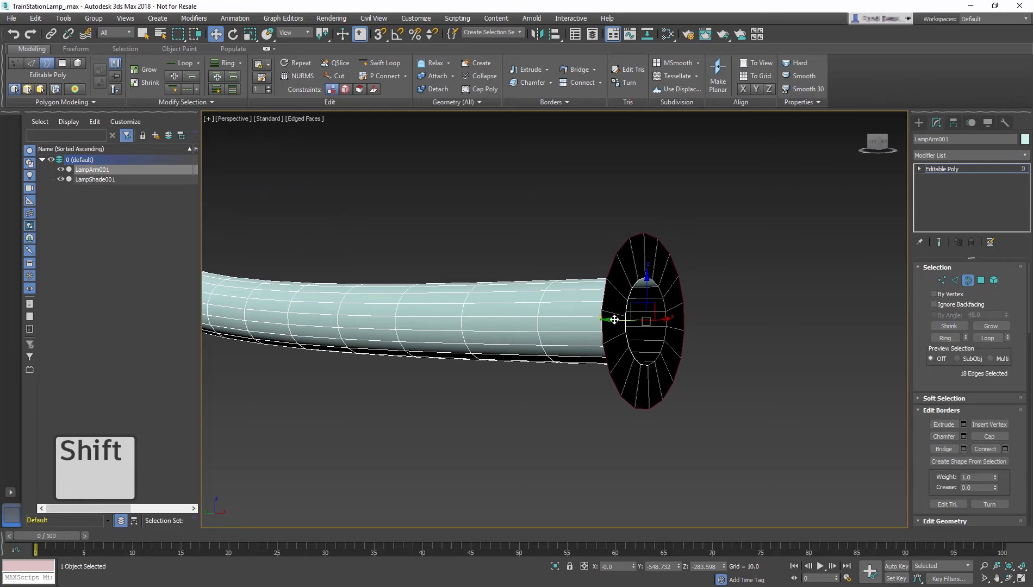
shift+drag(614, 320, 655, 325)
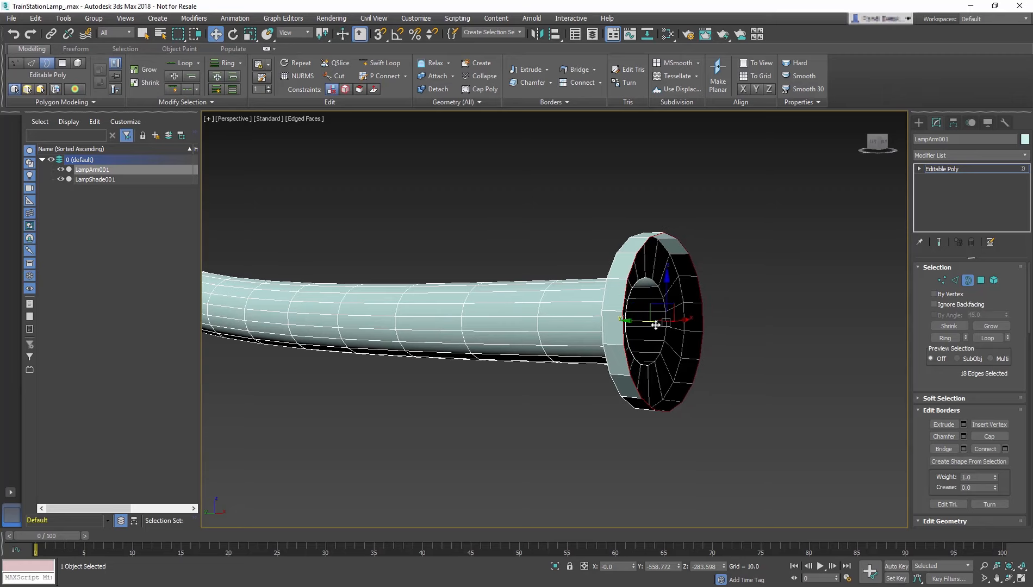
alt+middle_drag(656, 325, 725, 333)
- Chamfer the flange's outer edge loop on the arm side by 3.0 with 3 segments, and exit Edge sub-object level
key(2)
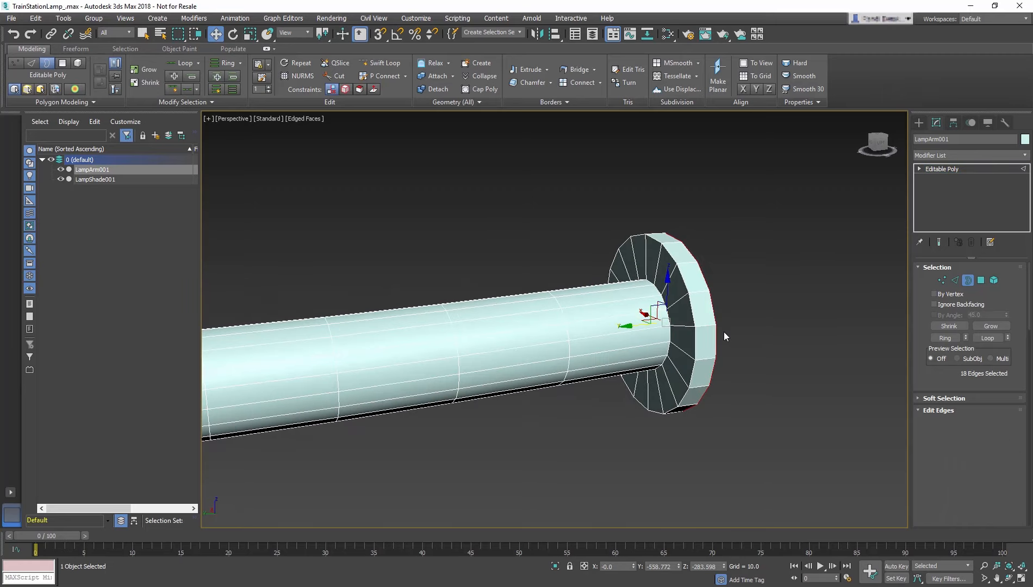
double_click(693, 341)
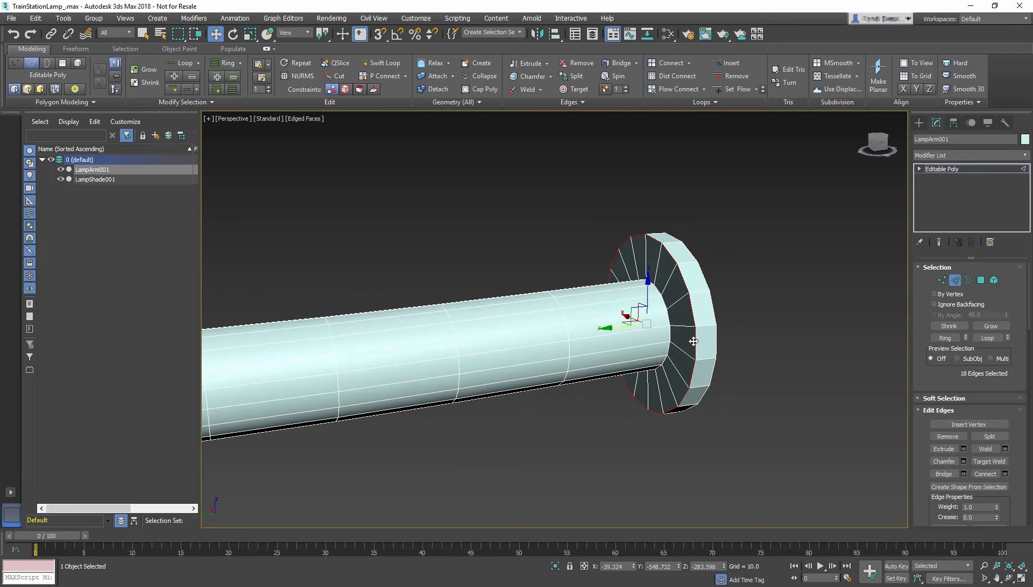
scroll(693, 342, up, 3)
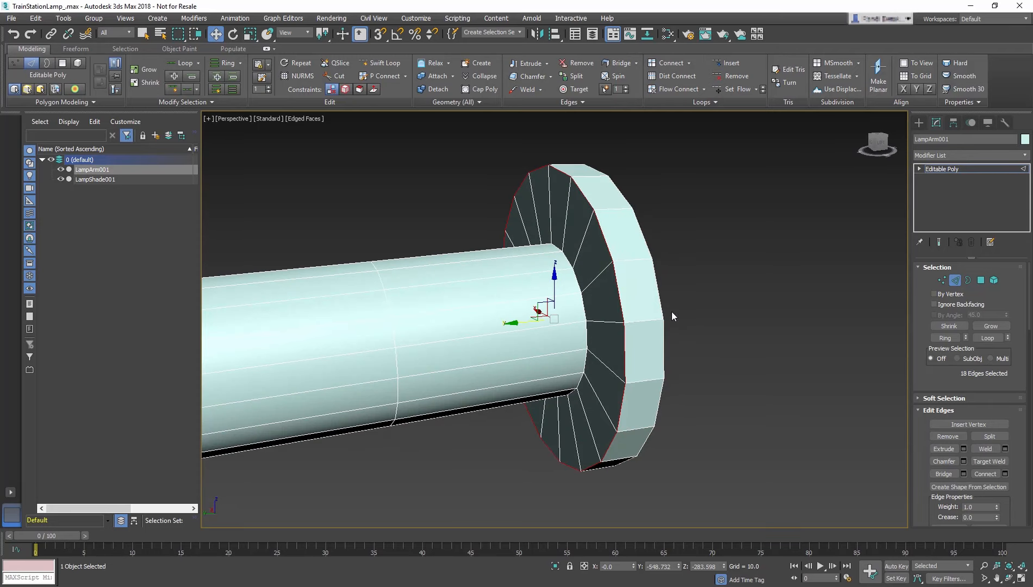
click(551, 78)
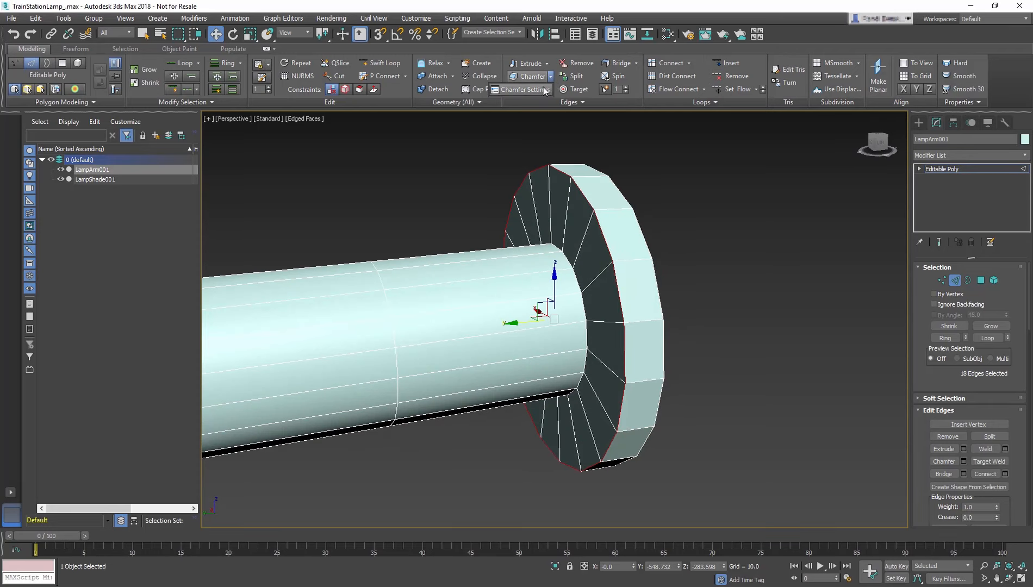
click(522, 89)
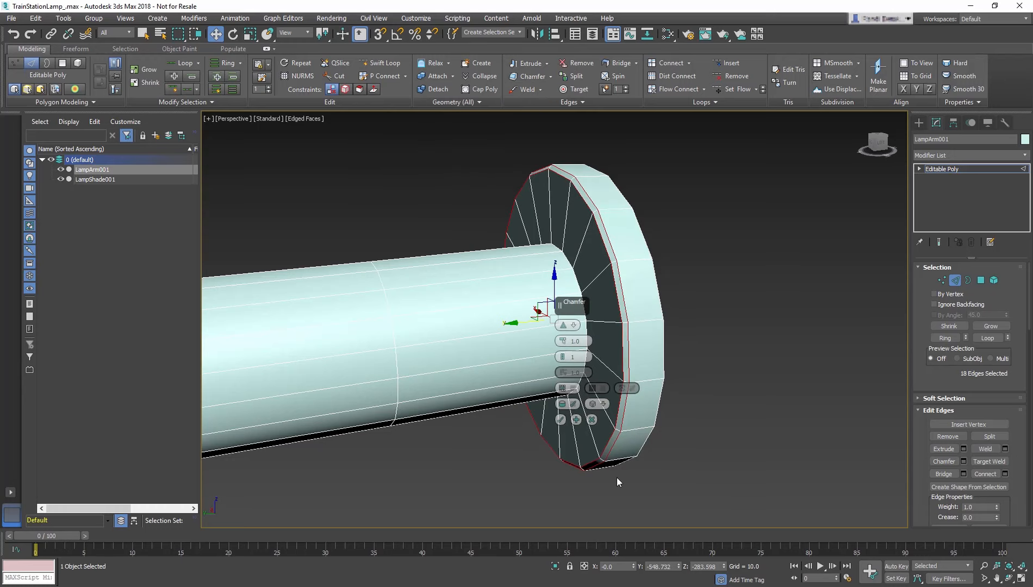
click(572, 341)
text(3)
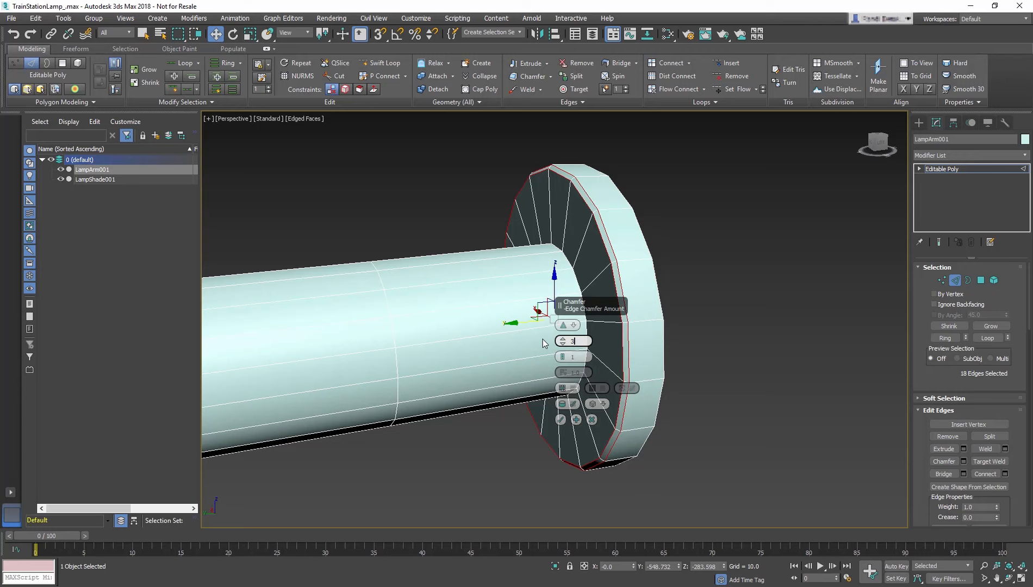
key(Return)
click(563, 354)
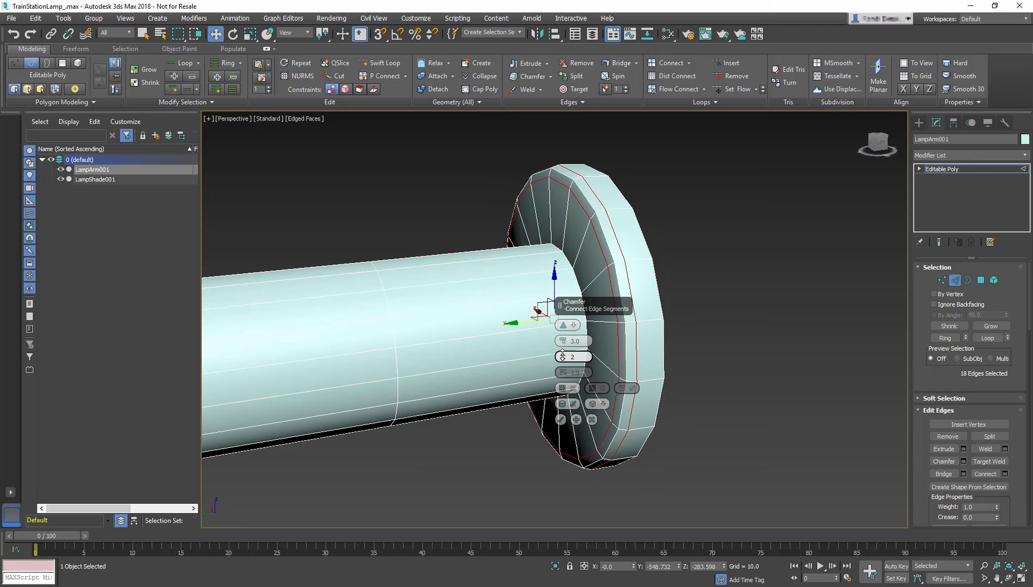
click(563, 354)
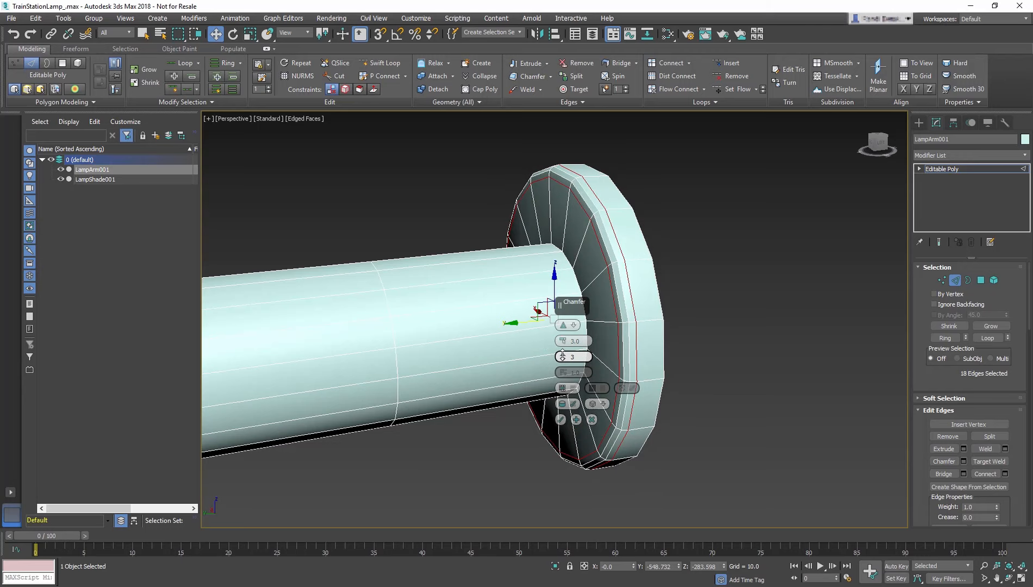
click(560, 420)
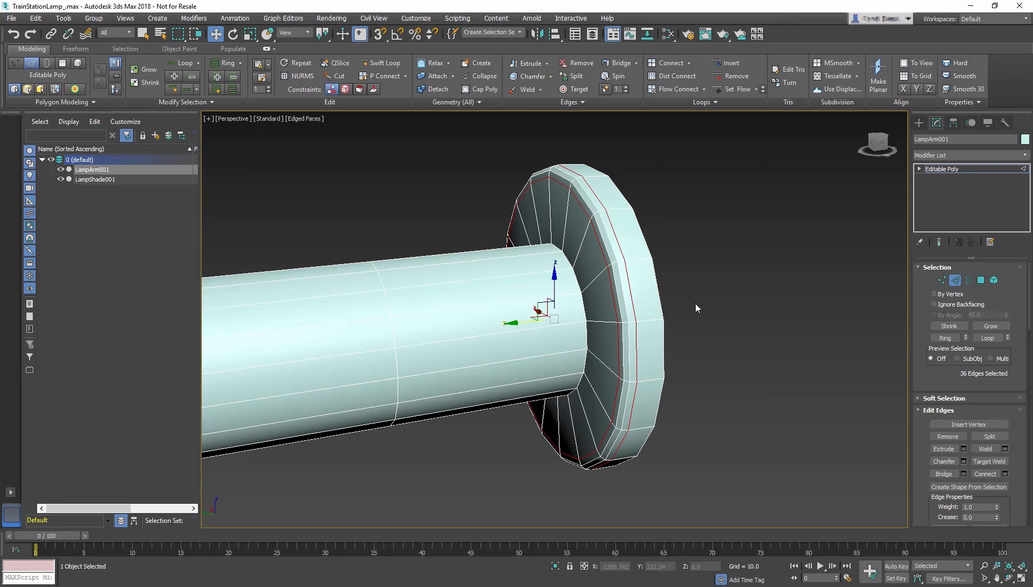
scroll(695, 303, down, 6)
key(2)
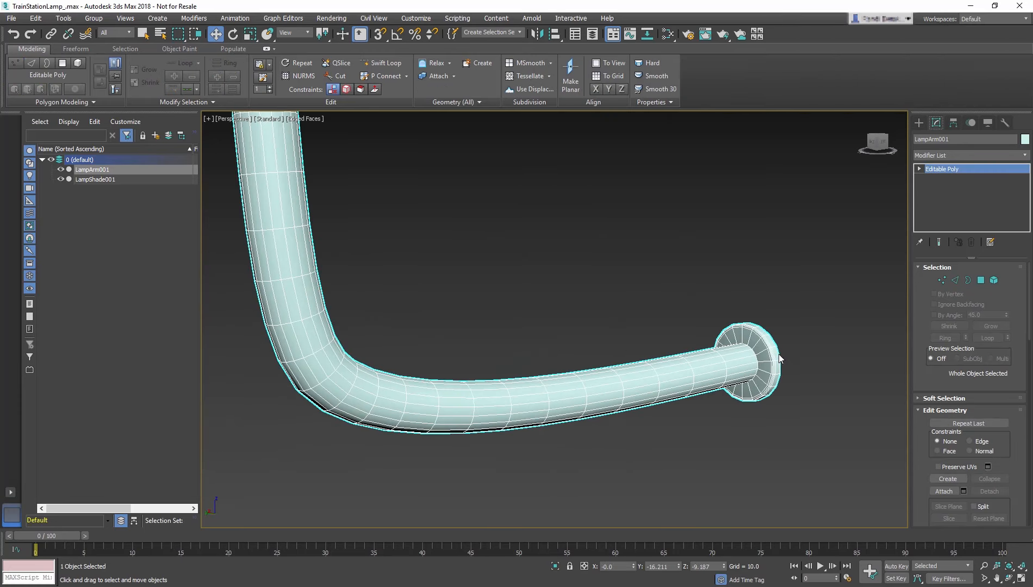
scroll(781, 353, down, 5)
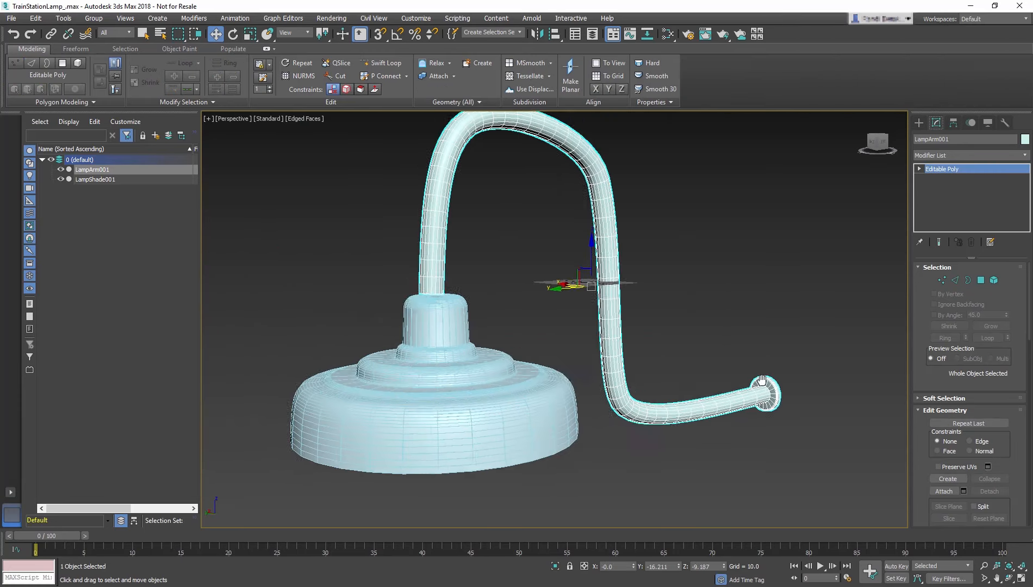
- Save the scene under the new name TrainStationLamp_Final.max in the 06_Modeling folder
click(11, 20)
click(23, 114)
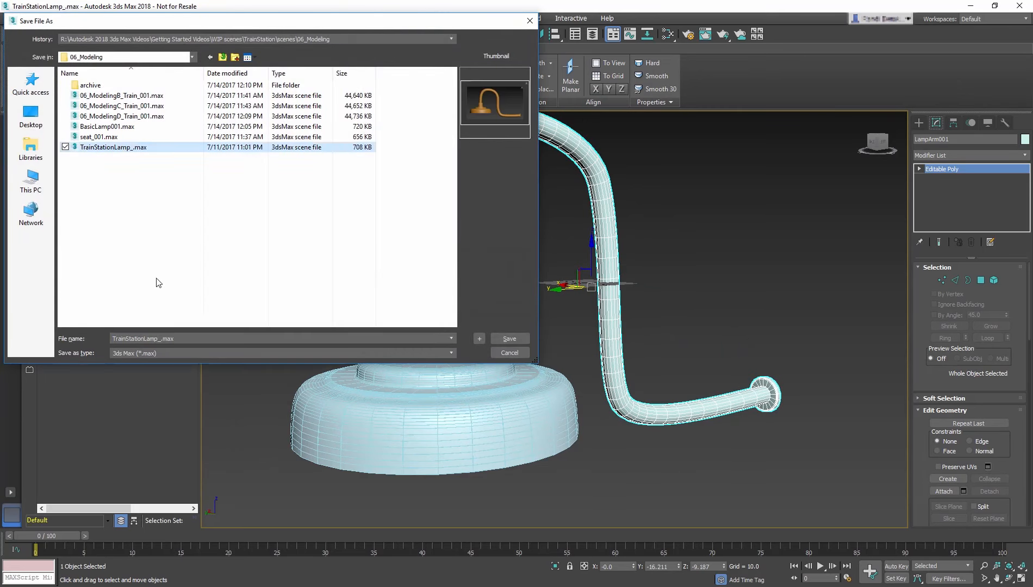
click(157, 338)
text(Final)
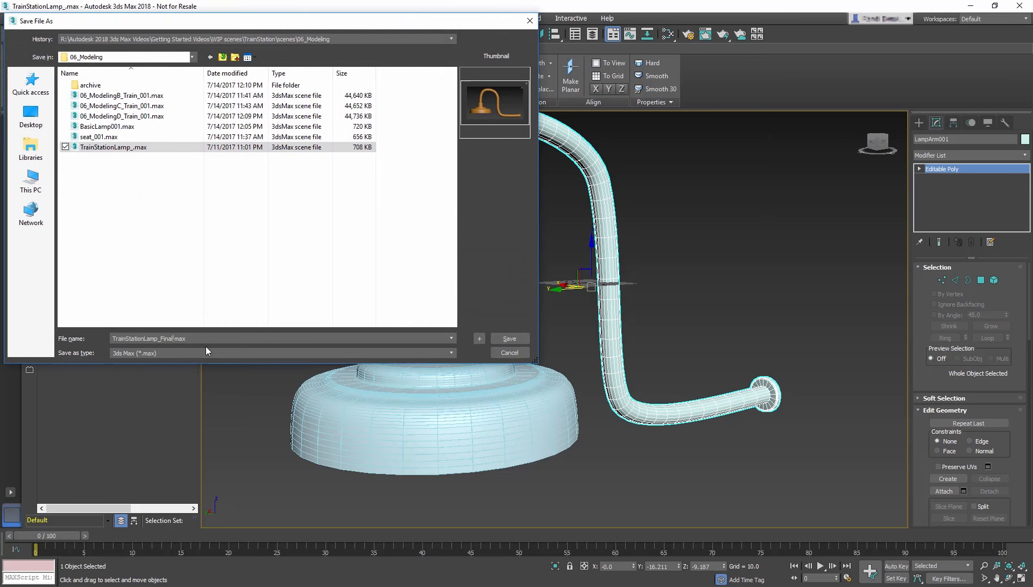
key(Return)
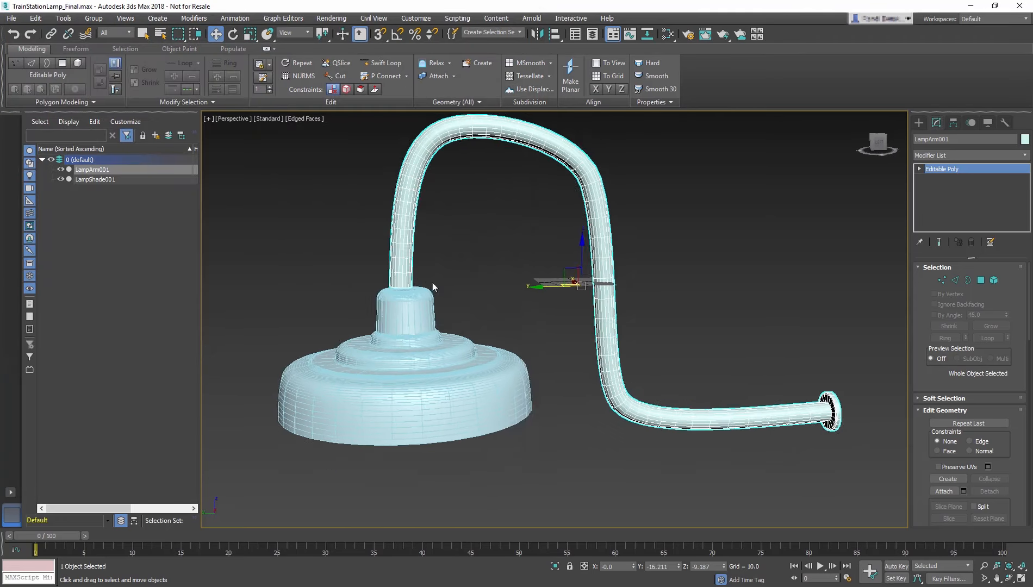
- Open the train station scene 06_ModelingD_Train_001.max from the 06_Modeling folder
click(16, 19)
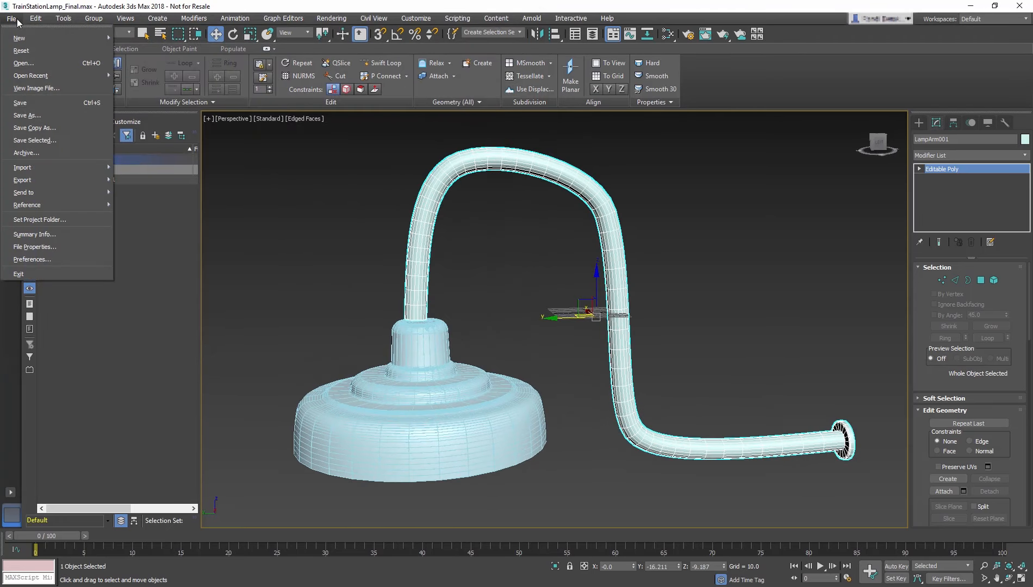
click(21, 64)
click(141, 116)
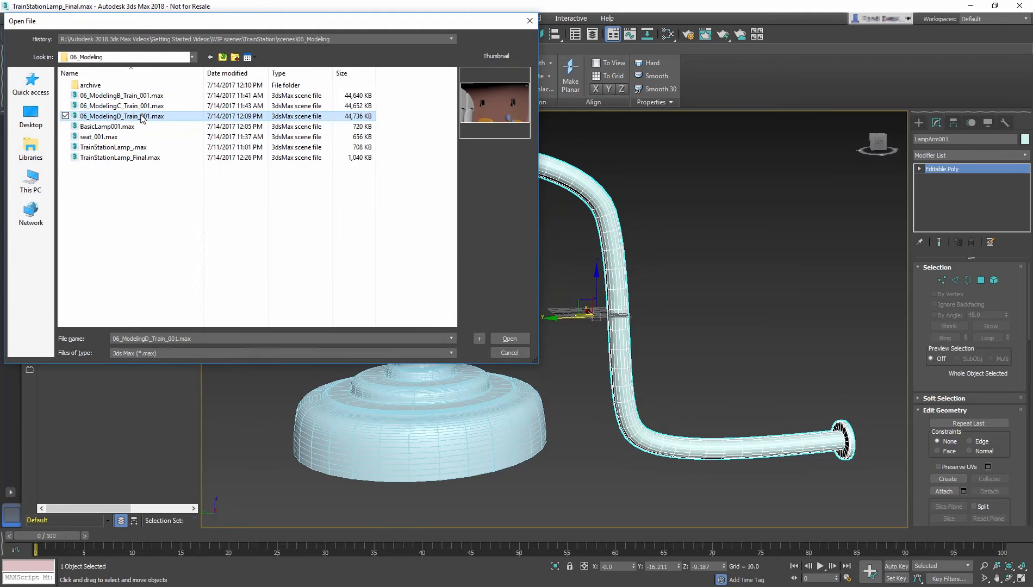
double_click(142, 119)
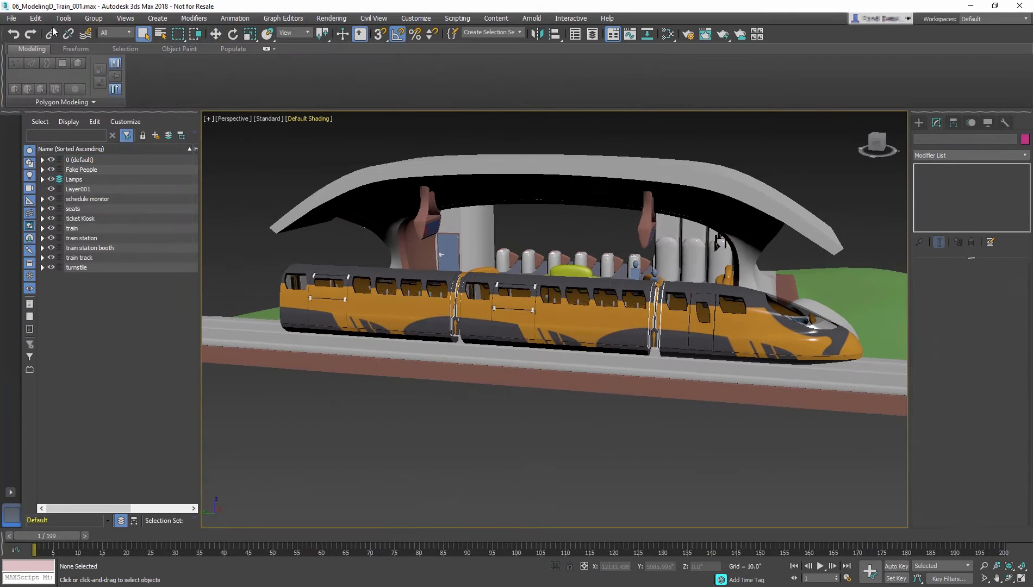
- Merge LampArm001 and LampShade001 from TrainStationLamp_Final.max in the 06_Modeling folder into the station scene and frame them in the viewport
click(11, 18)
mouse_move(35, 166)
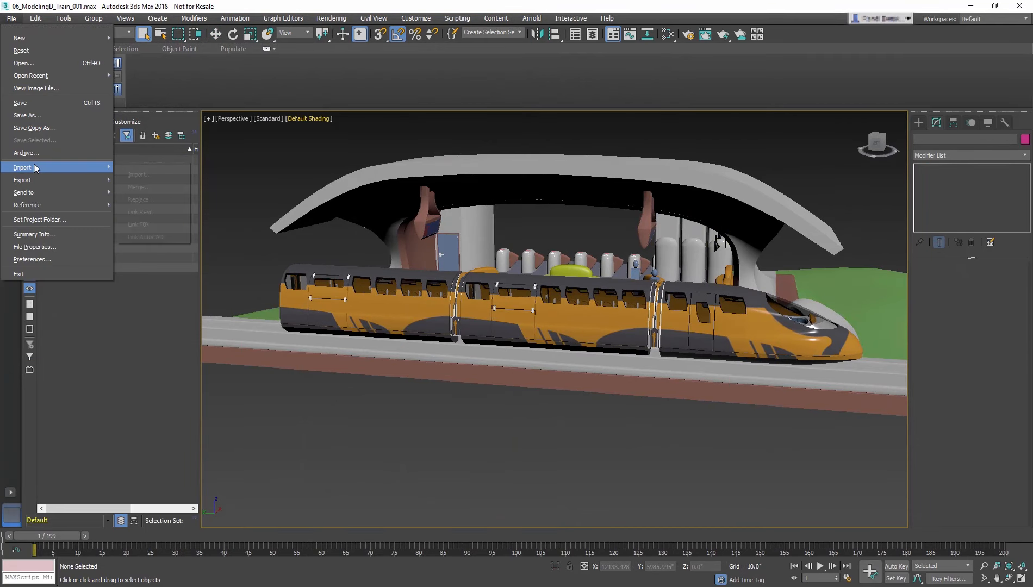
click(132, 185)
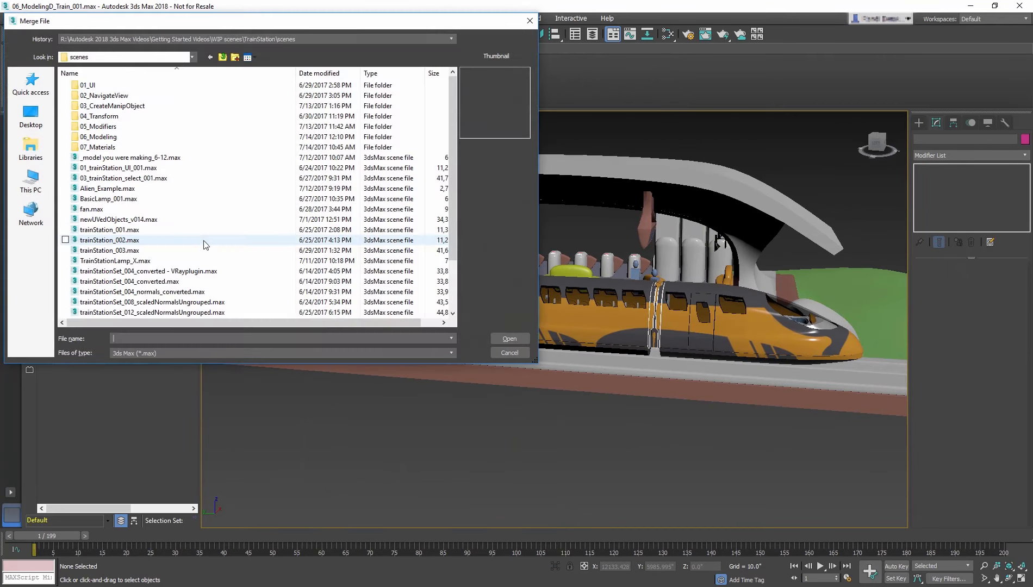
double_click(108, 141)
click(108, 160)
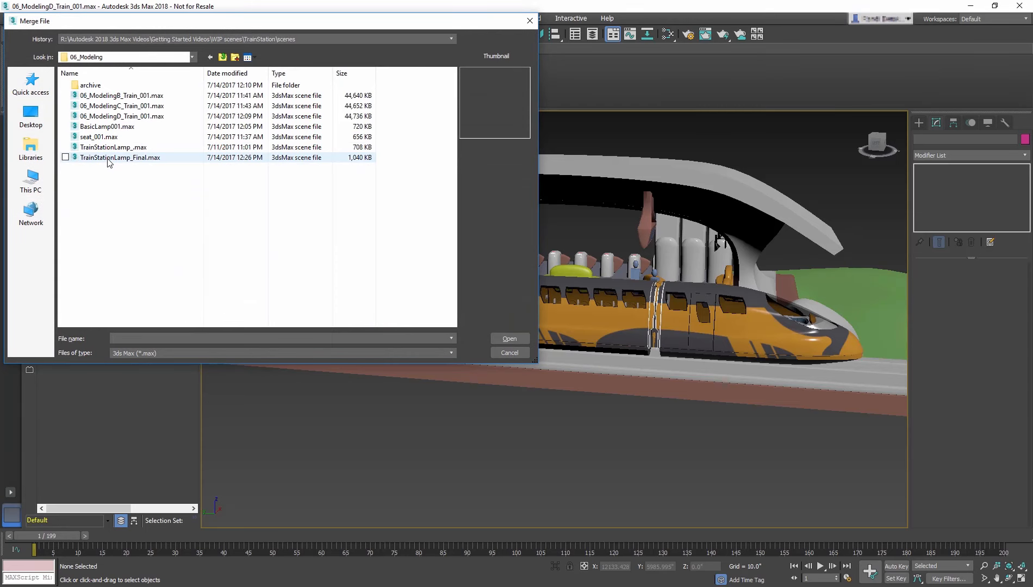
double_click(108, 158)
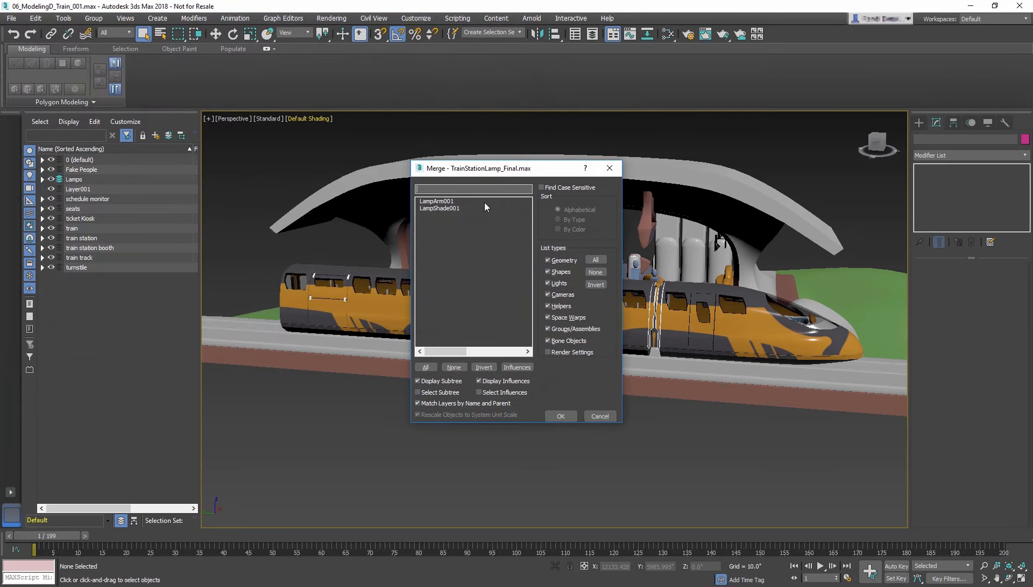
drag(485, 202, 486, 209)
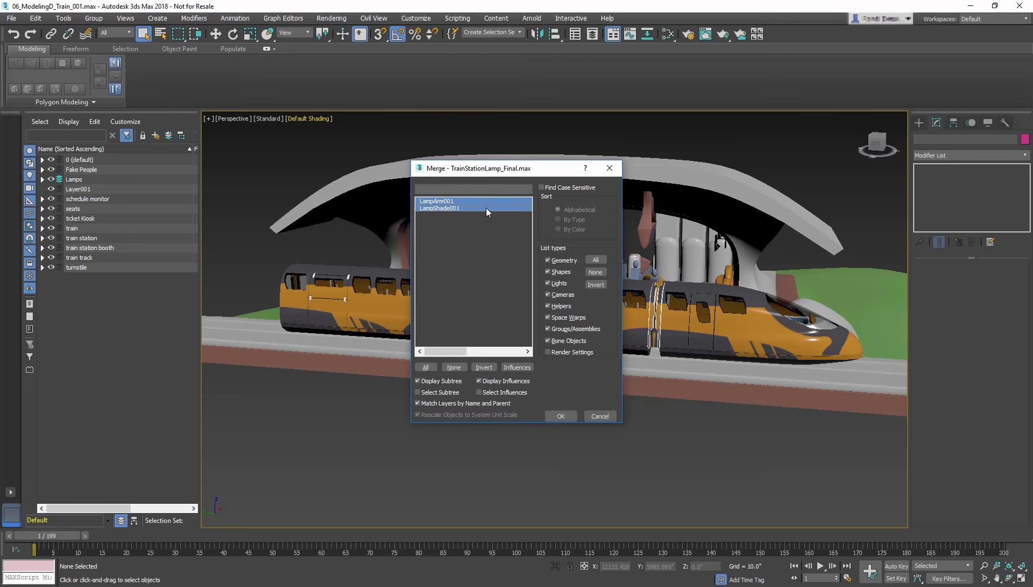
click(561, 416)
key(z)
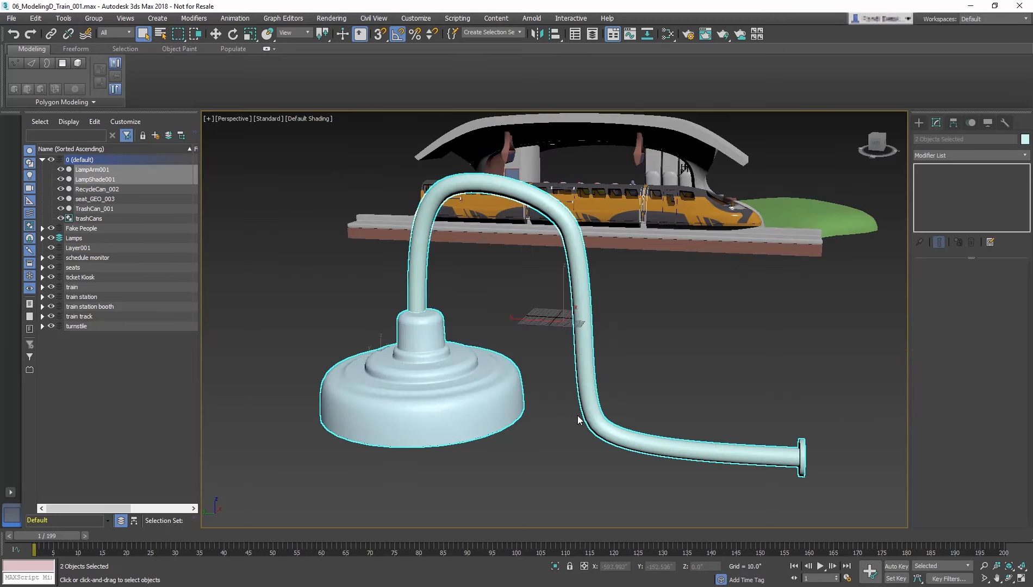
mouse_move(577, 416)
alt+middle_down()
mouse_move(555, 423)
mouse_move(574, 419)
alt+middle_up()
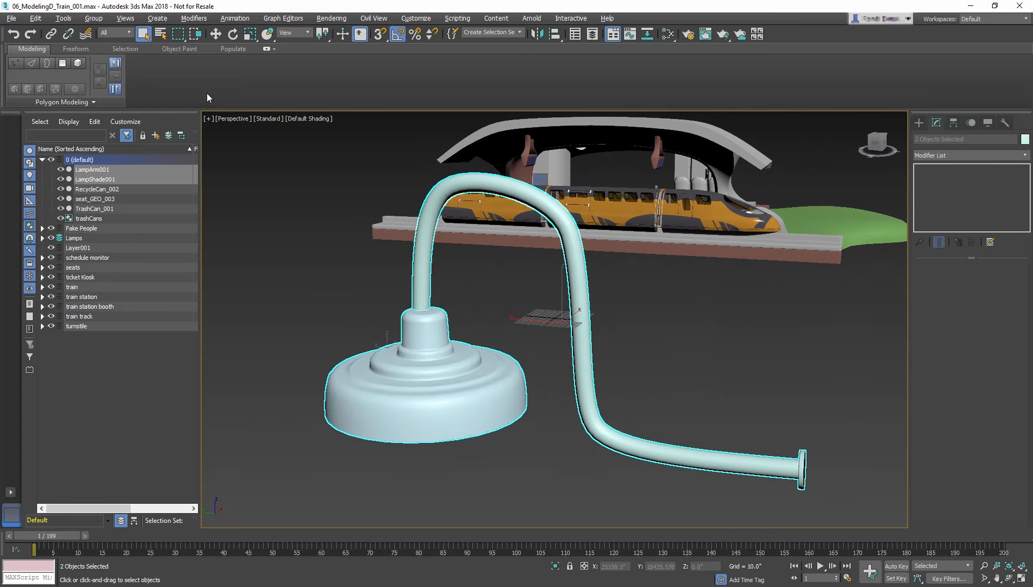
- Group the merged lamp arm and lamp shade under the name TrainLamp001
click(93, 19)
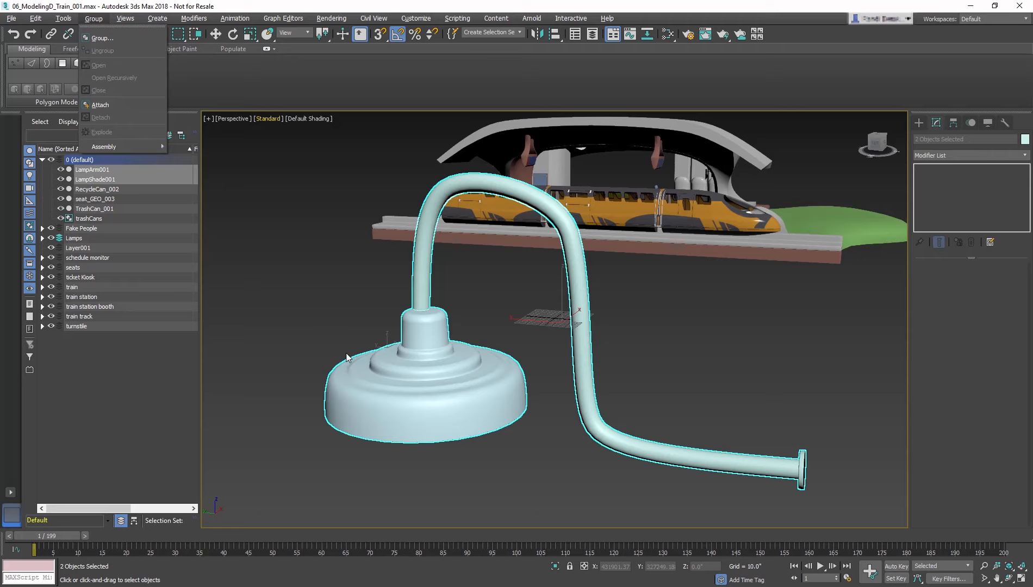
click(101, 38)
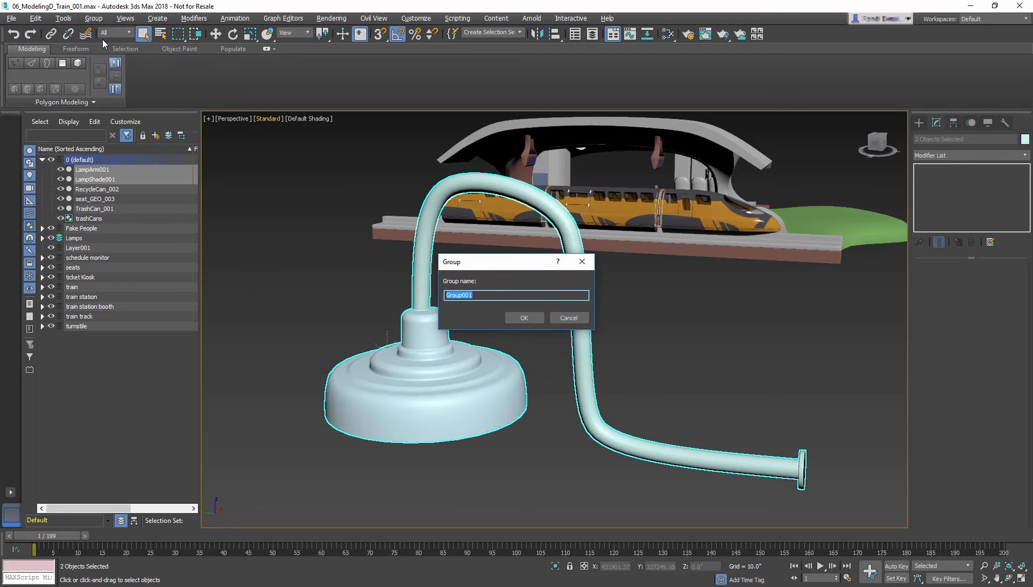
text(TrainLam)
key(Return)
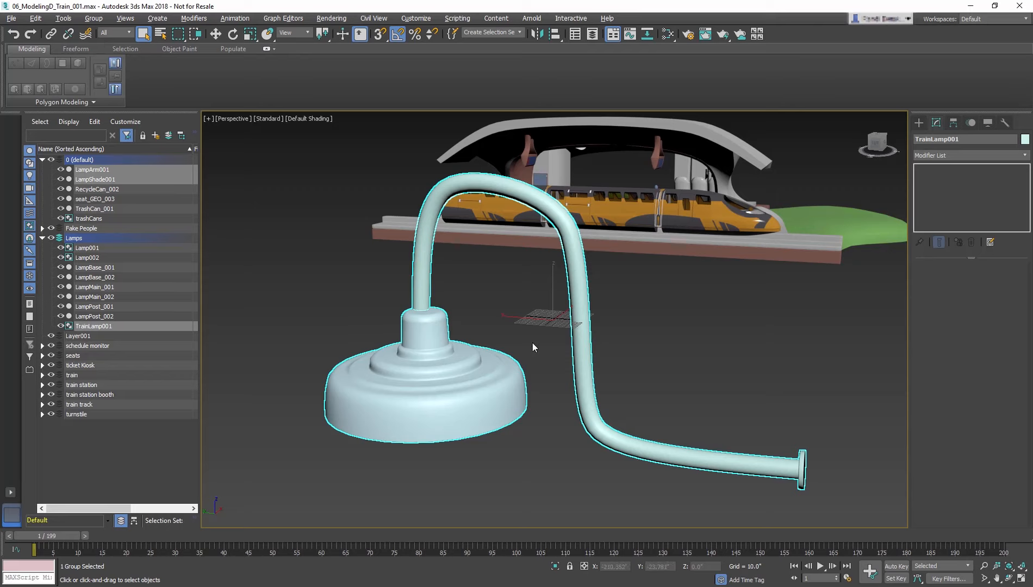
- Scale the TrainLamp001 group uniformly to 5 percent
key(r)
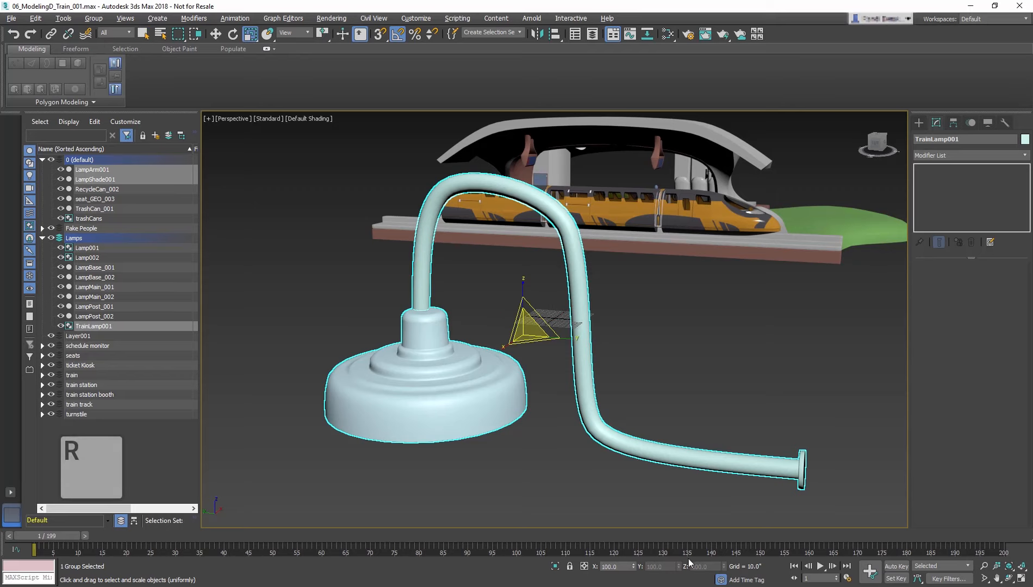
double_click(619, 566)
text(5)
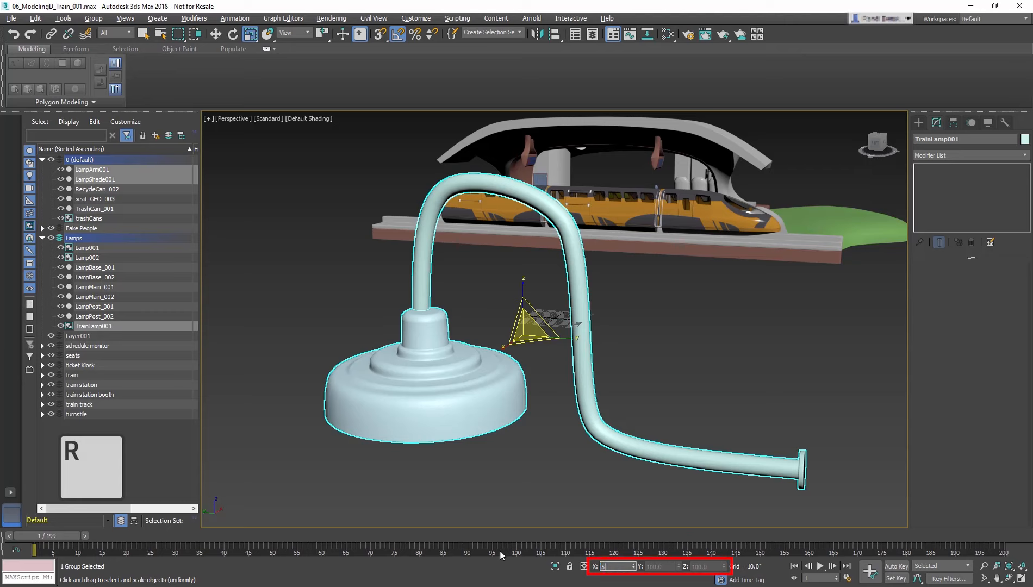
key(Return)
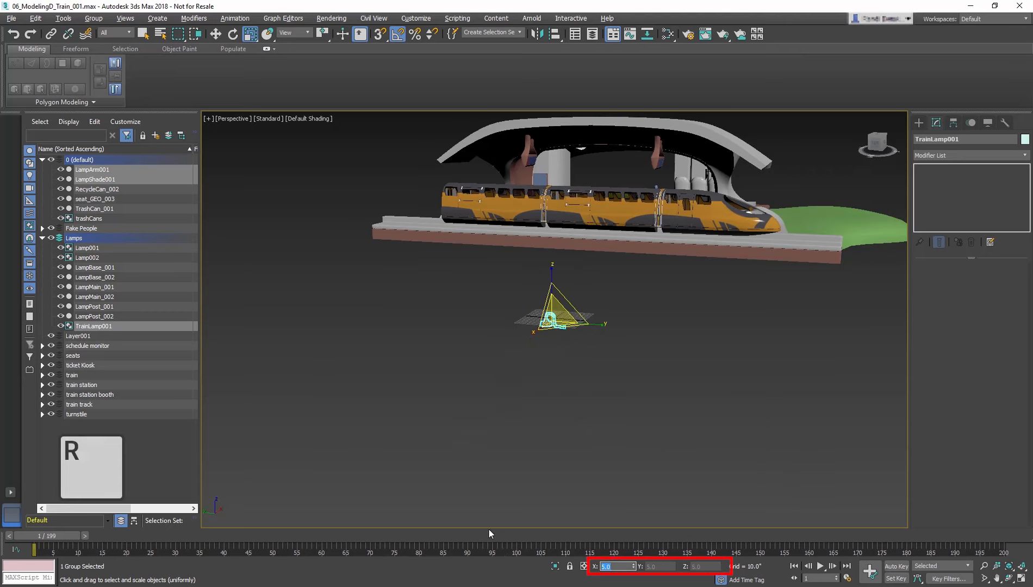
click(538, 417)
key(z)
drag(523, 388, 476, 406)
key(z)
- Move the scaled lamp group to X 650, Y 365, Z 270 inside the station
scroll(559, 398, down, 8)
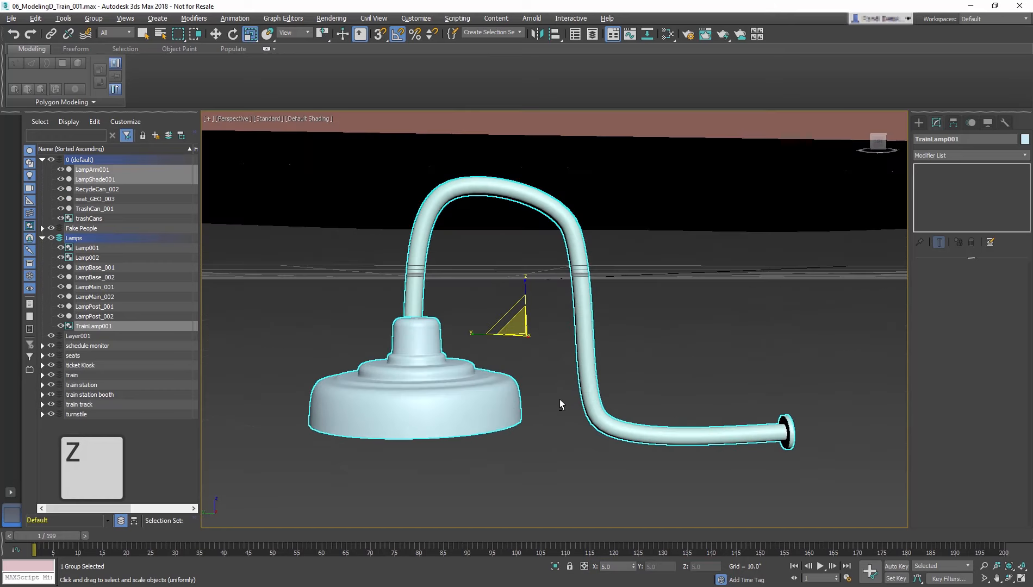
scroll(538, 395, down, 4)
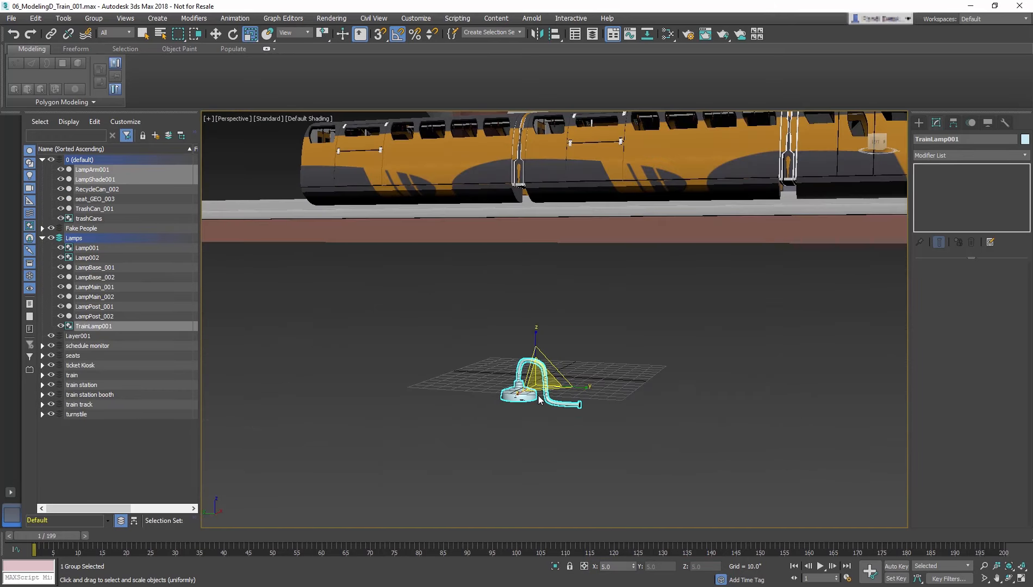
scroll(628, 384, down, 6)
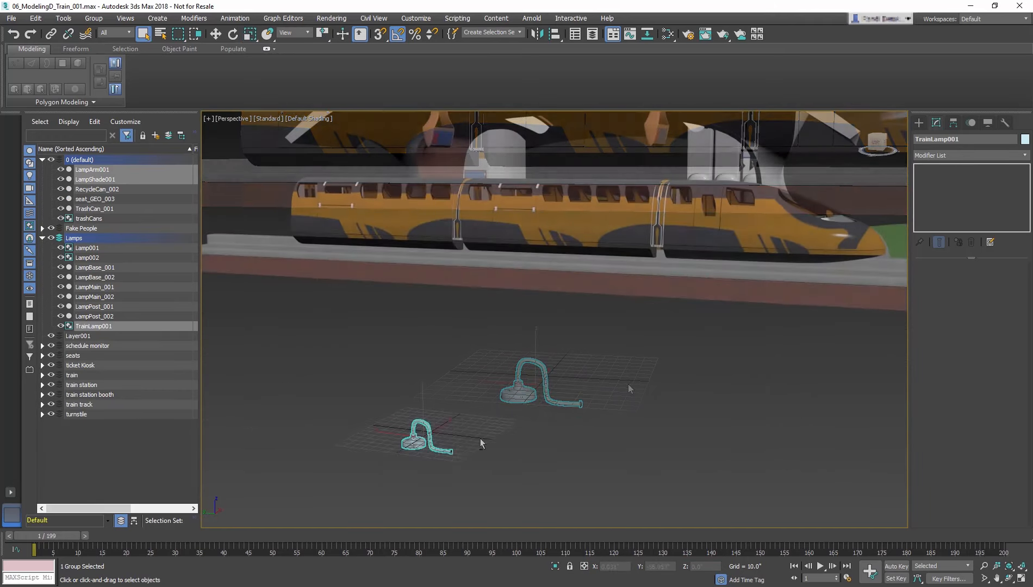
key(q)
key(w)
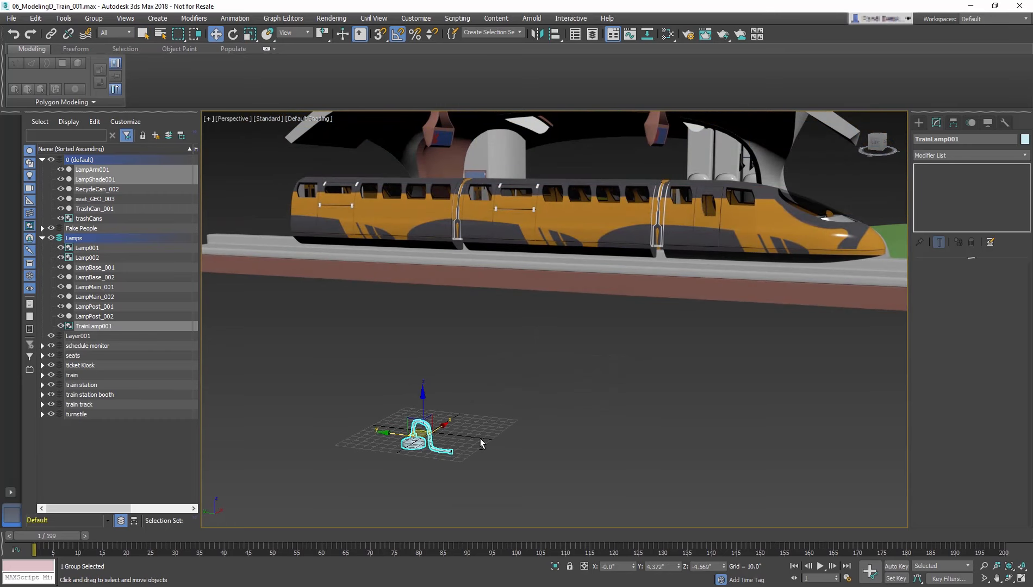
key(w)
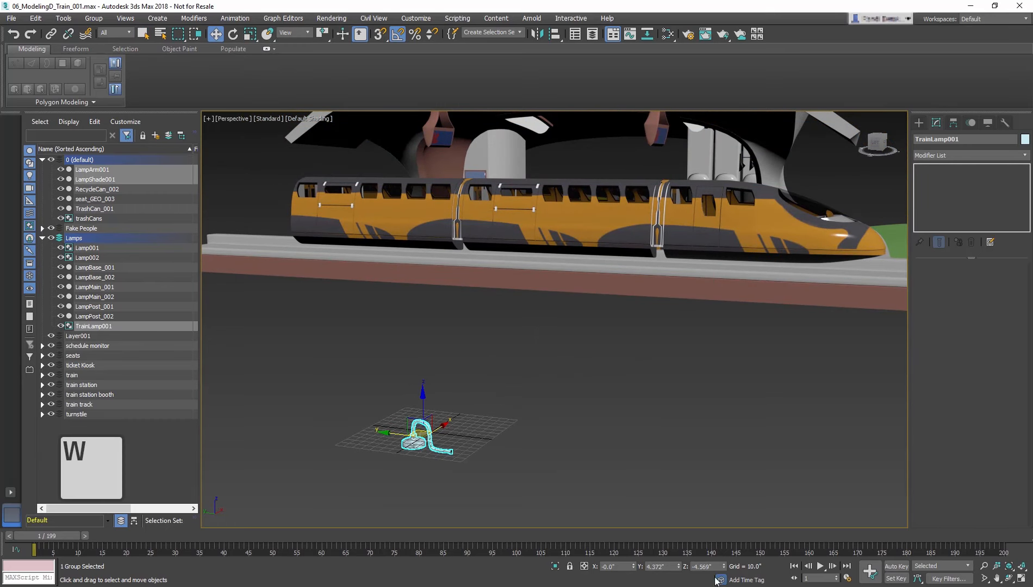
double_click(620, 567)
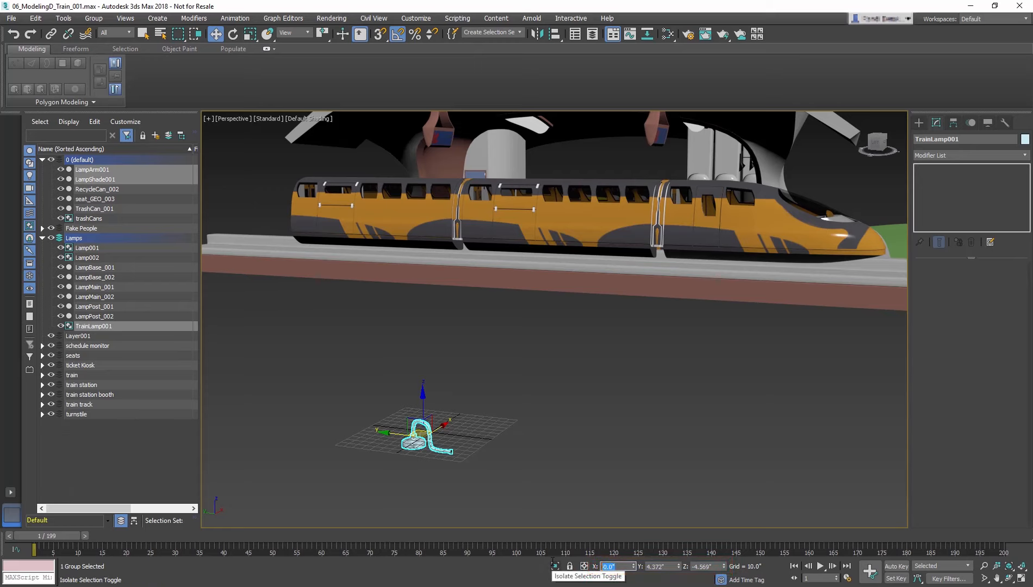
text(650)
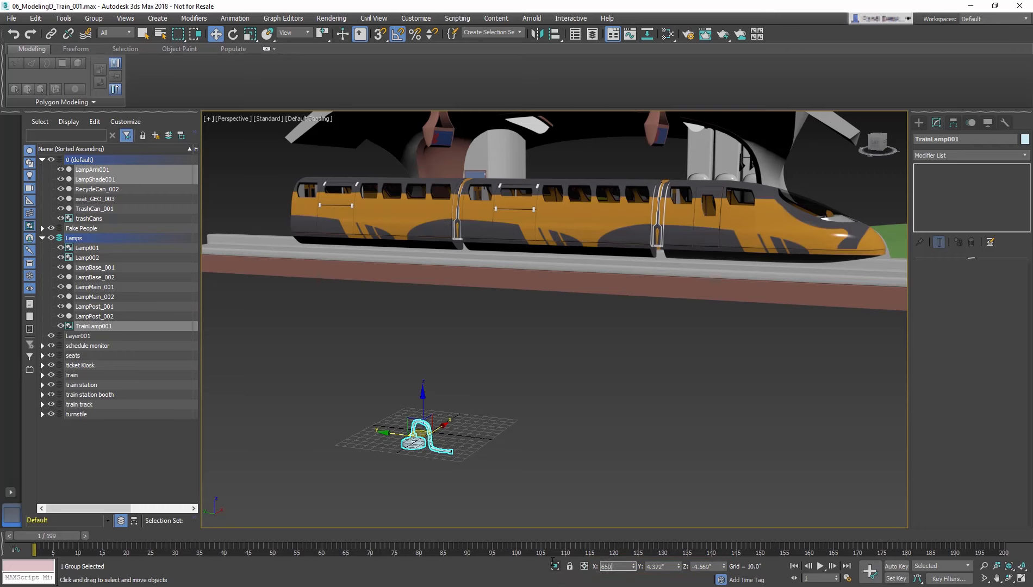
key(Tab)
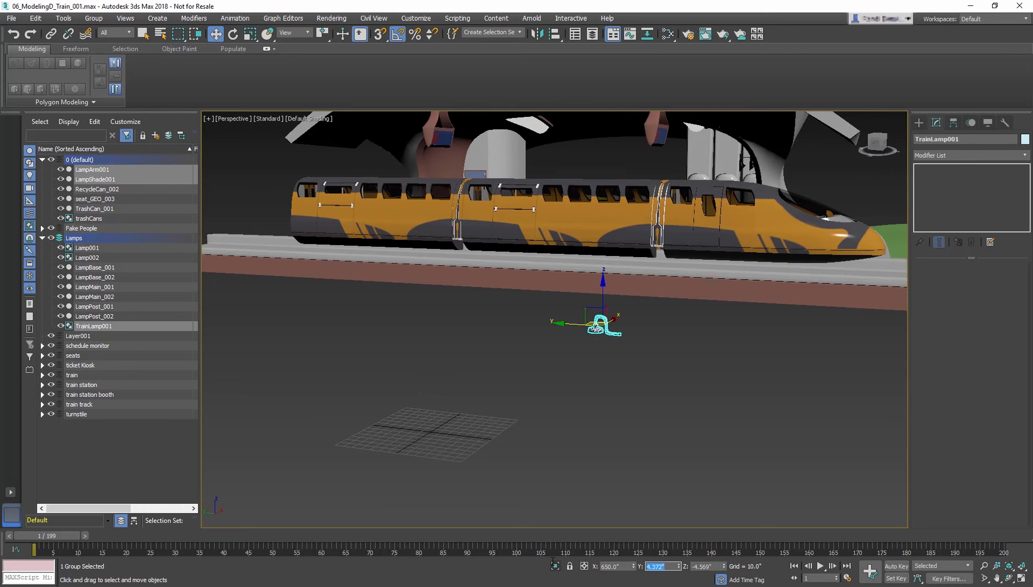
text(365)
key(Tab)
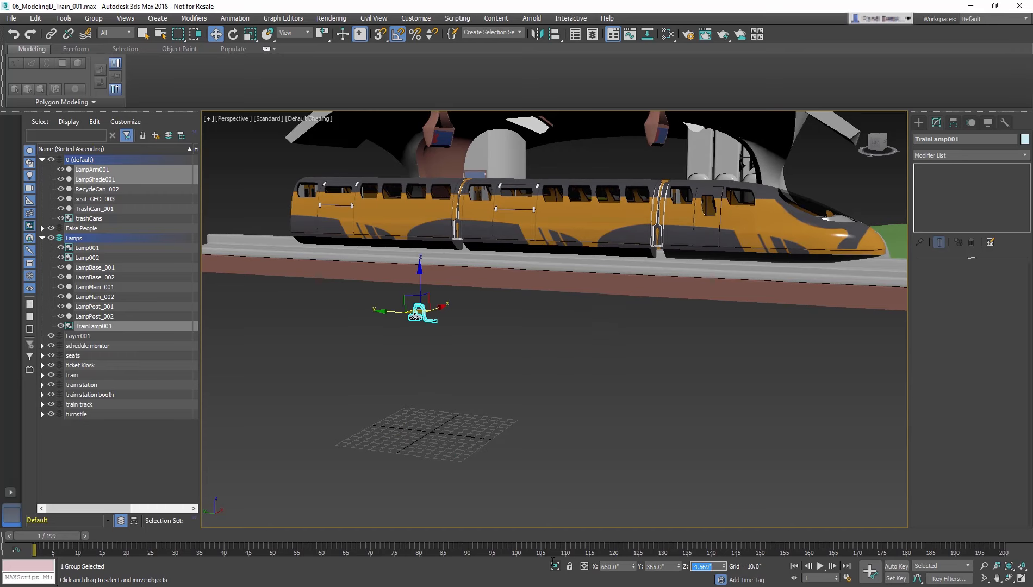
text(270)
key(Tab)
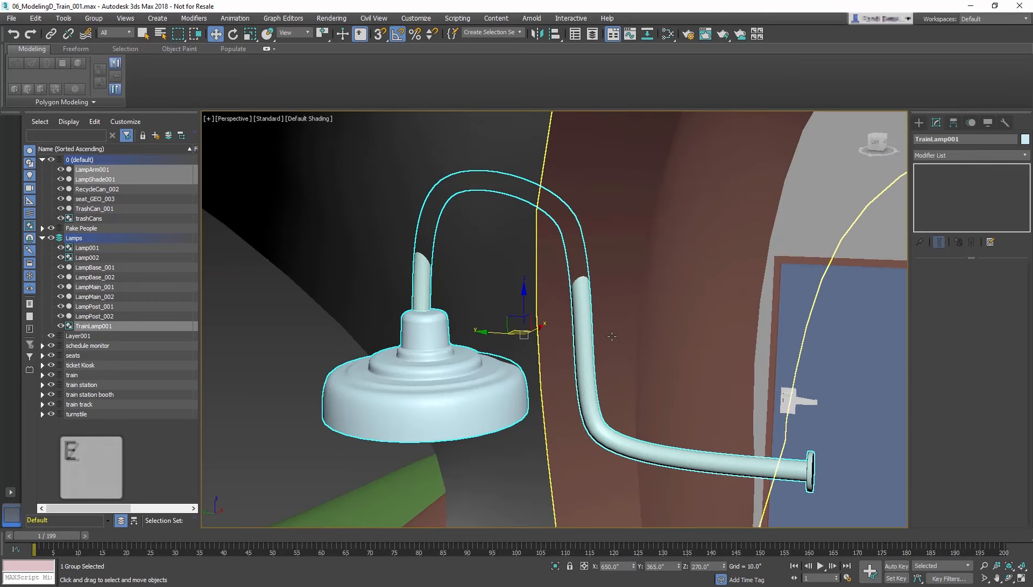
- Rotate the lamp group to 90 degrees around Z
key(e)
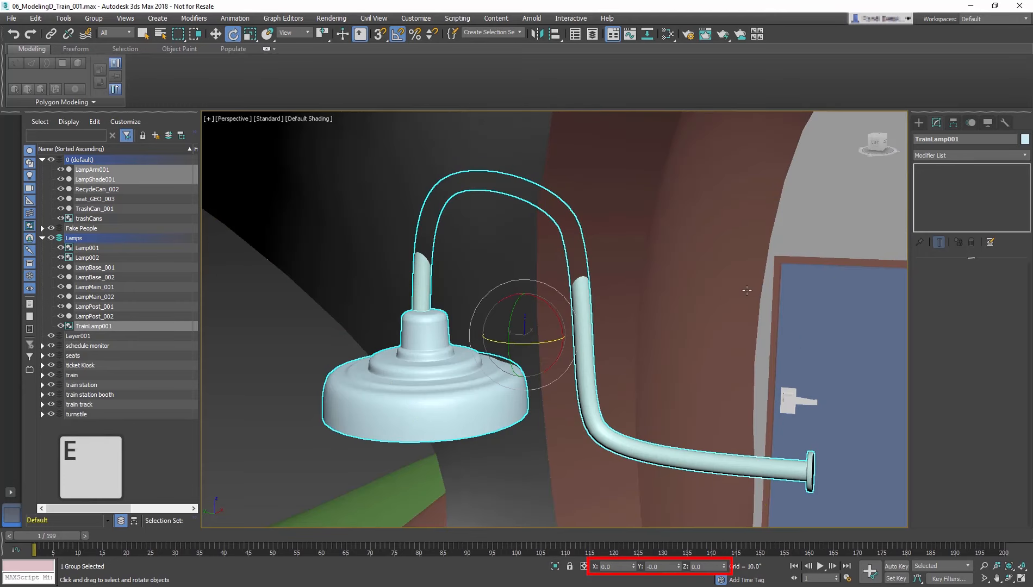
double_click(714, 567)
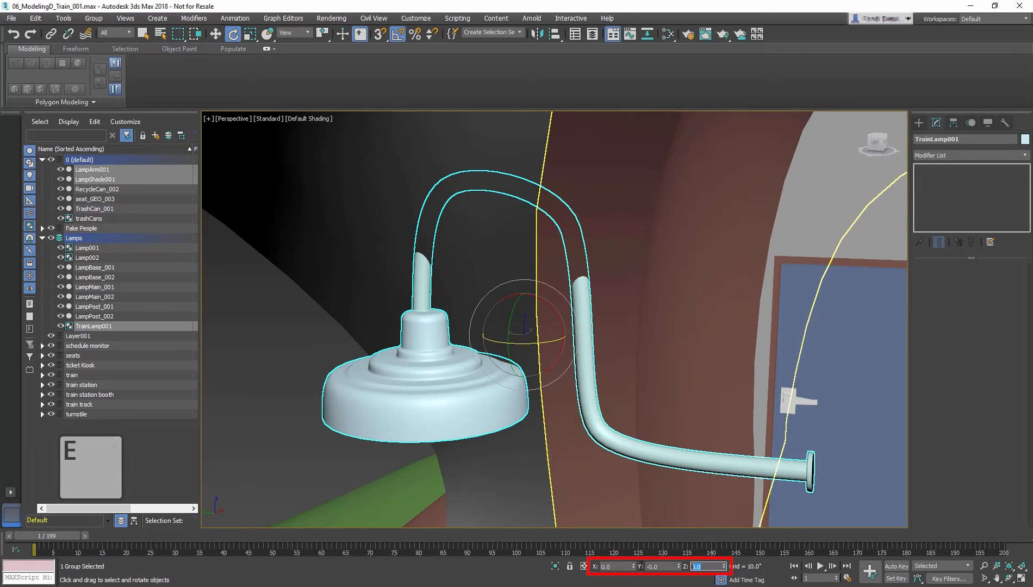
text(90)
key(Return)
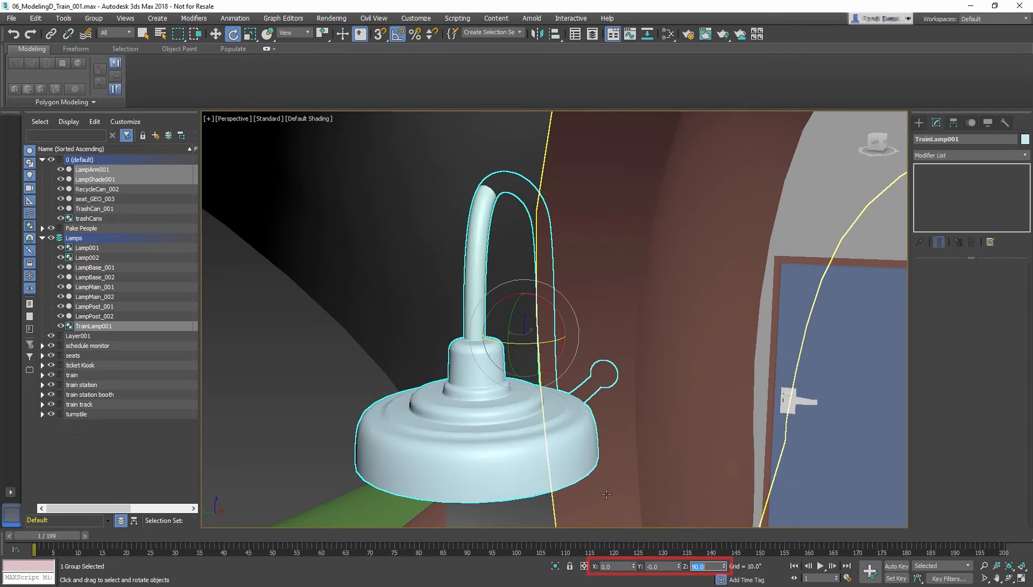
- Slide the rotated lamp along X to about X 632 beside the station wall
scroll(558, 346, down, 5)
alt+middle_drag(558, 346, 497, 325)
key(w)
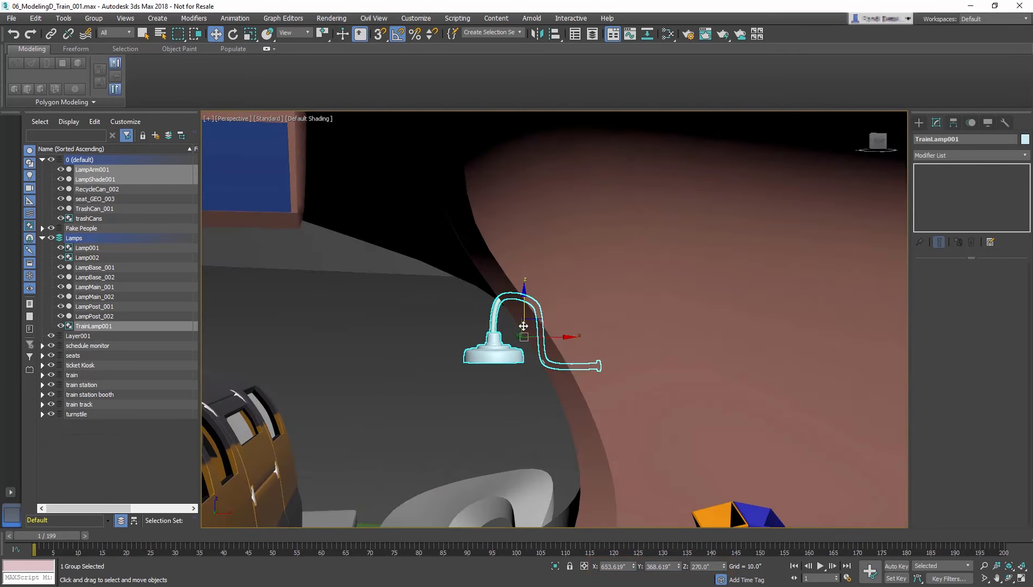
drag(568, 337, 519, 348)
alt+middle_drag(519, 348, 624, 348)
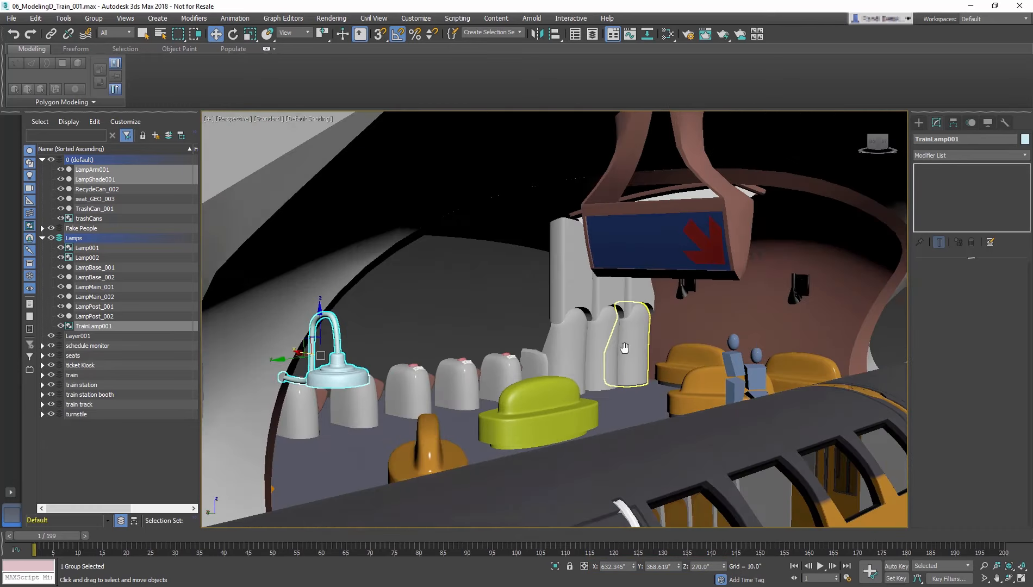
- Clone the lamp as one instance along Y to the opposite side of the station, at about Y -261
scroll(610, 350, down, 4)
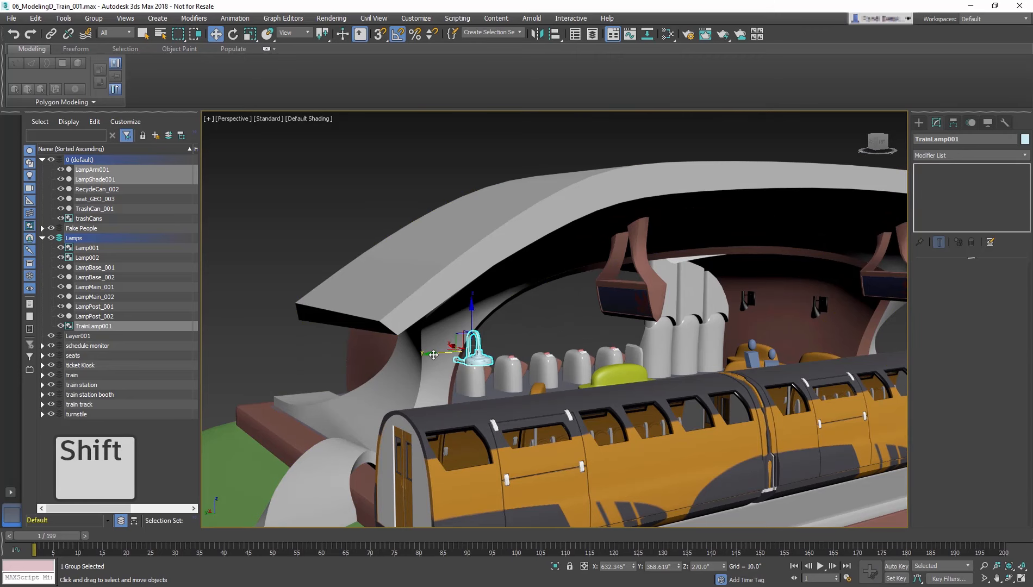
shift+drag(433, 355, 860, 337)
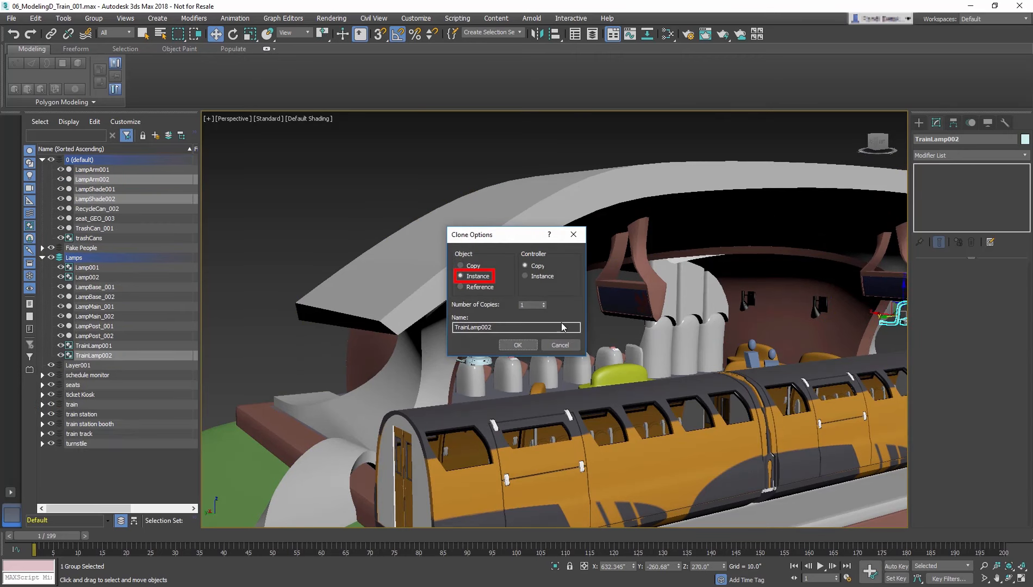
click(518, 344)
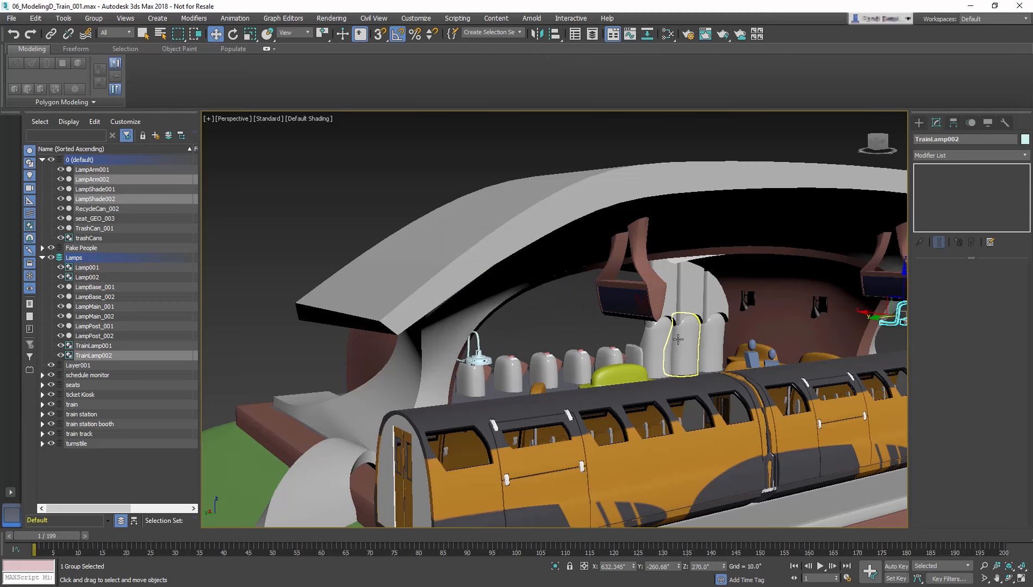
- Position the cloned second lamp at X 650 and Y -250
middle_drag(678, 340, 573, 338)
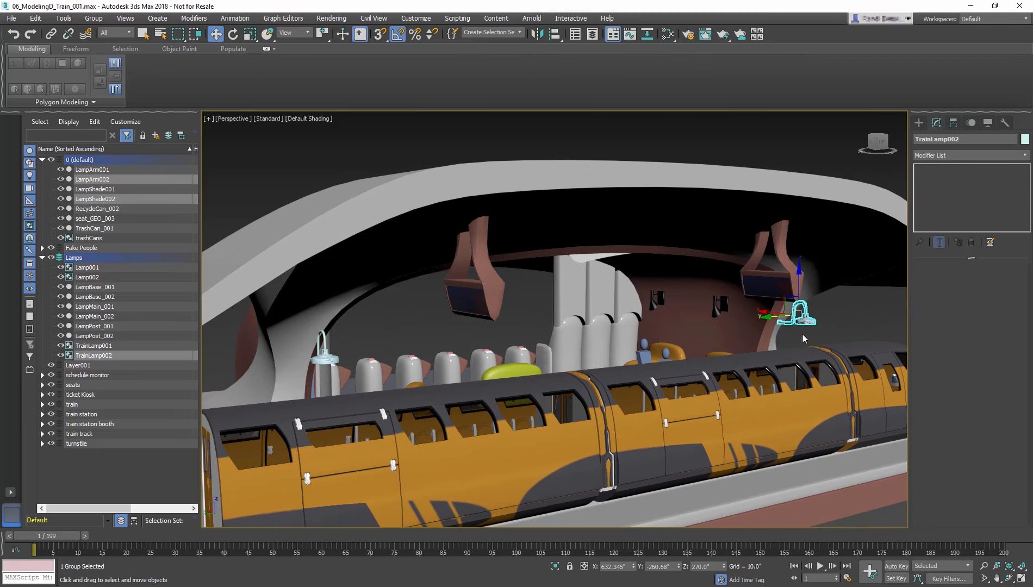
alt+middle_drag(804, 339, 723, 364)
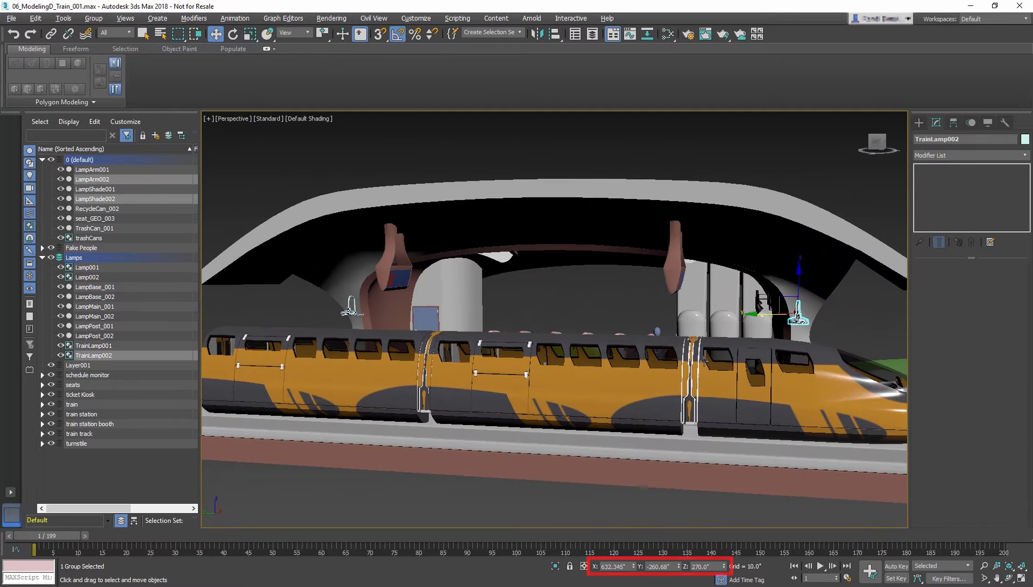
double_click(614, 567)
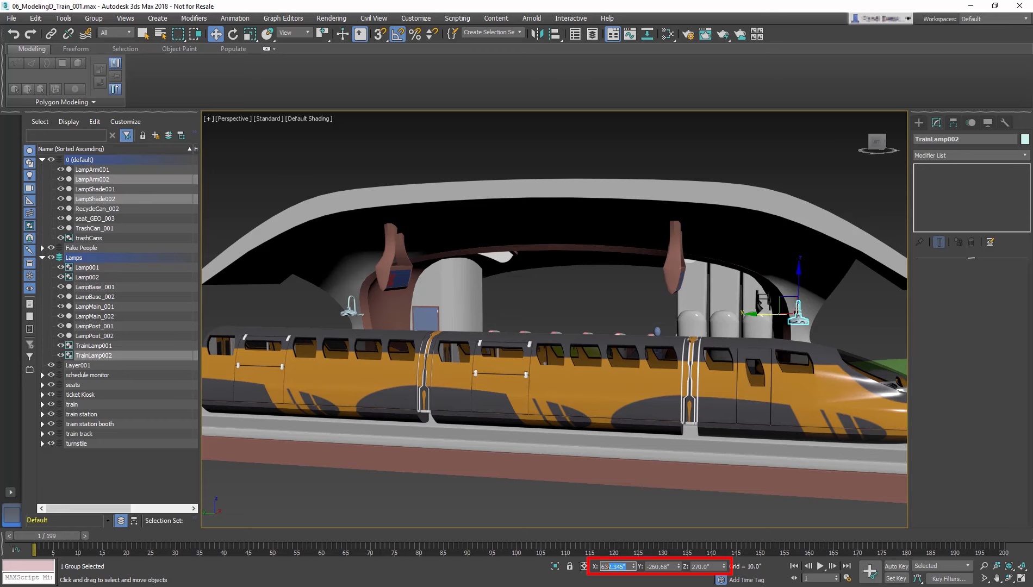
text(650)
key(Tab)
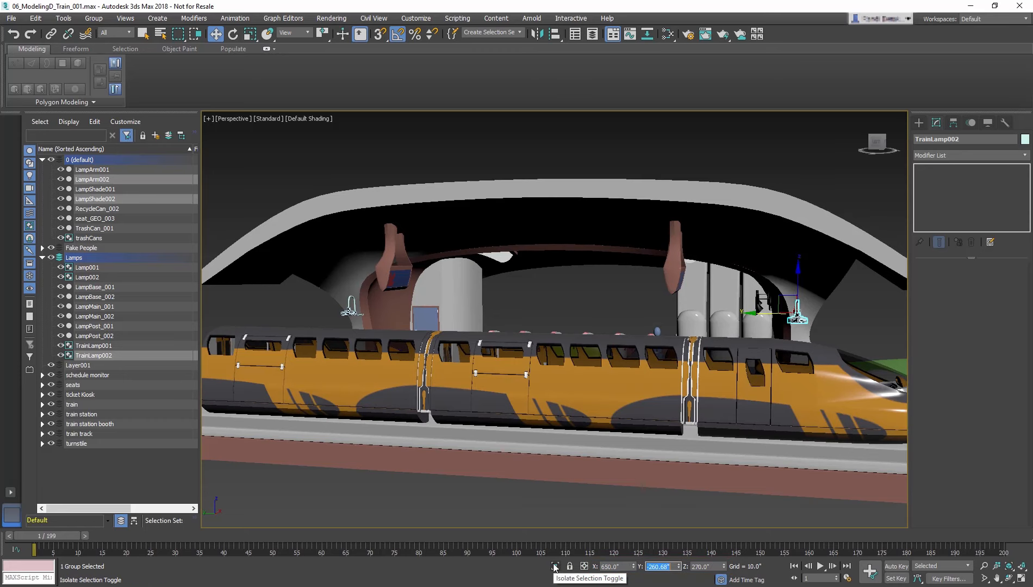
text(-250)
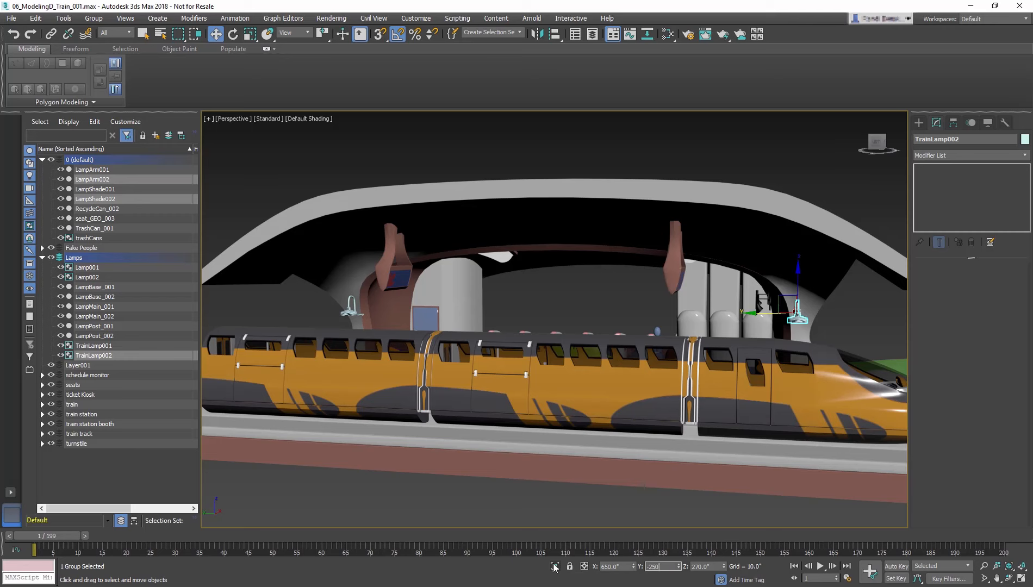
key(Tab)
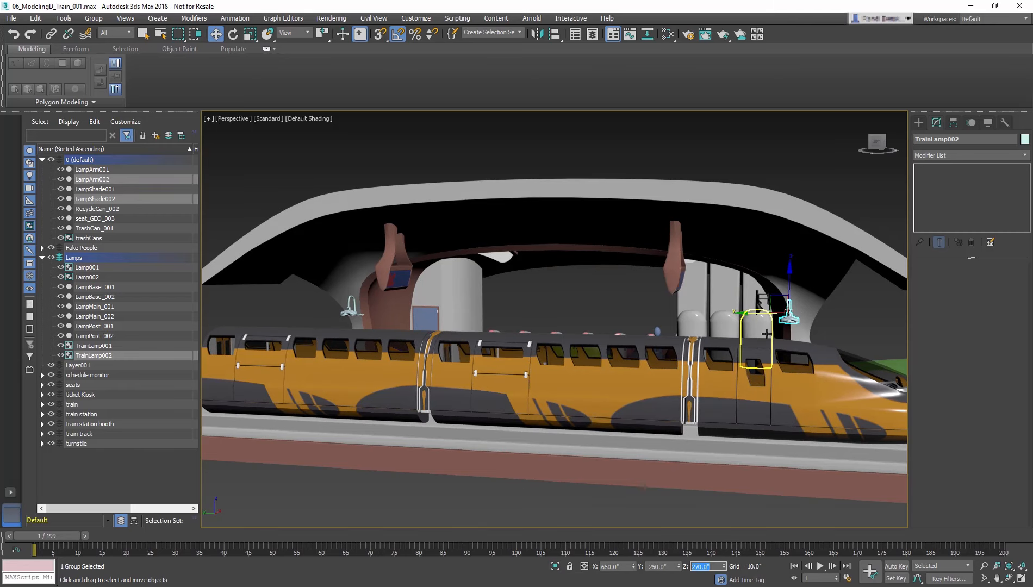
- Clone the second lamp along Y to about Y 178, making a third lamp between the other two
alt+middle_drag(764, 334, 717, 342)
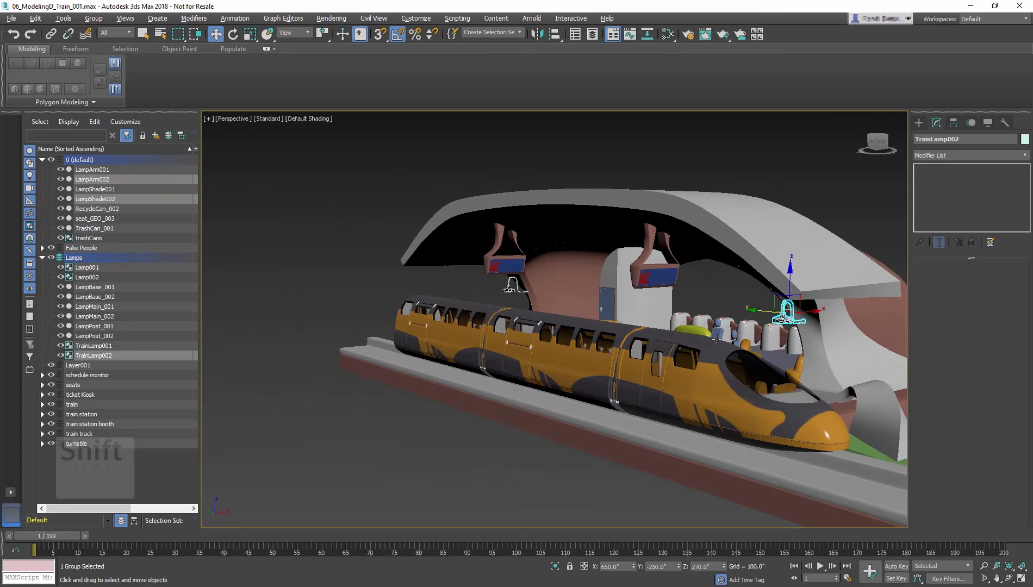
shift+drag(740, 304, 533, 279)
click(517, 345)
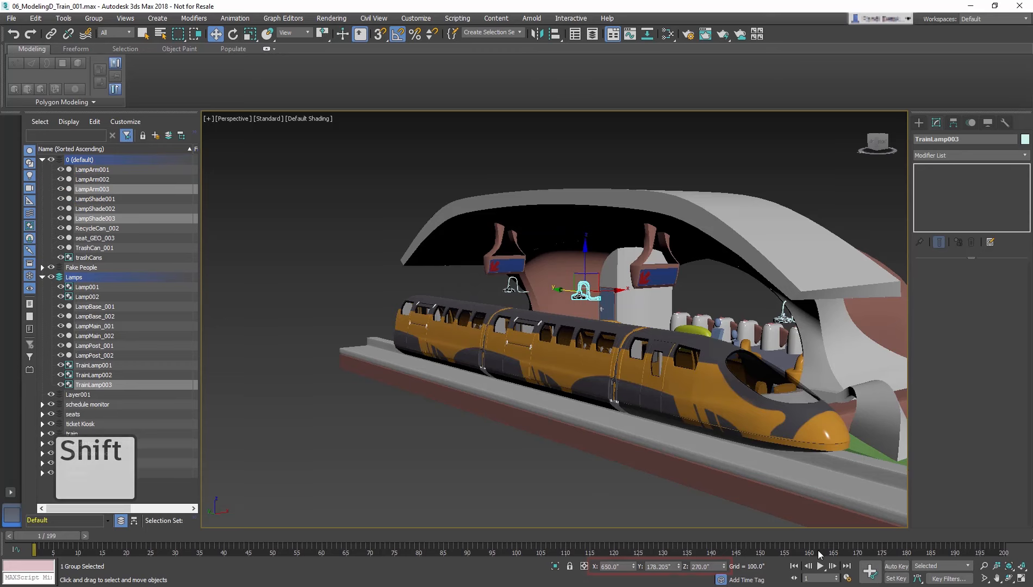
- Position the third lamp at X 832, Y 335, Z 270 near the booth door
double_click(604, 566)
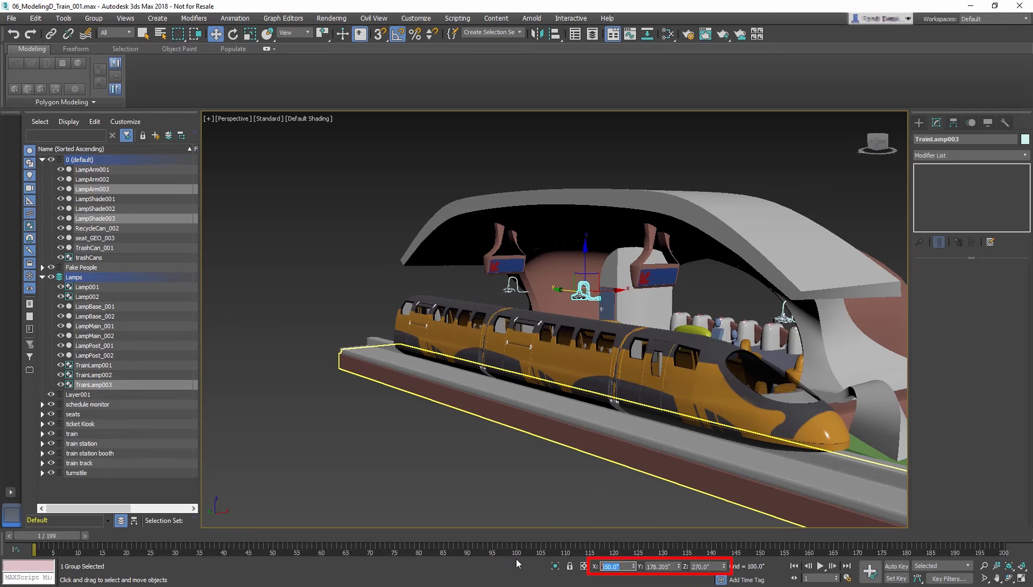
text(832)
key(Tab)
text(335)
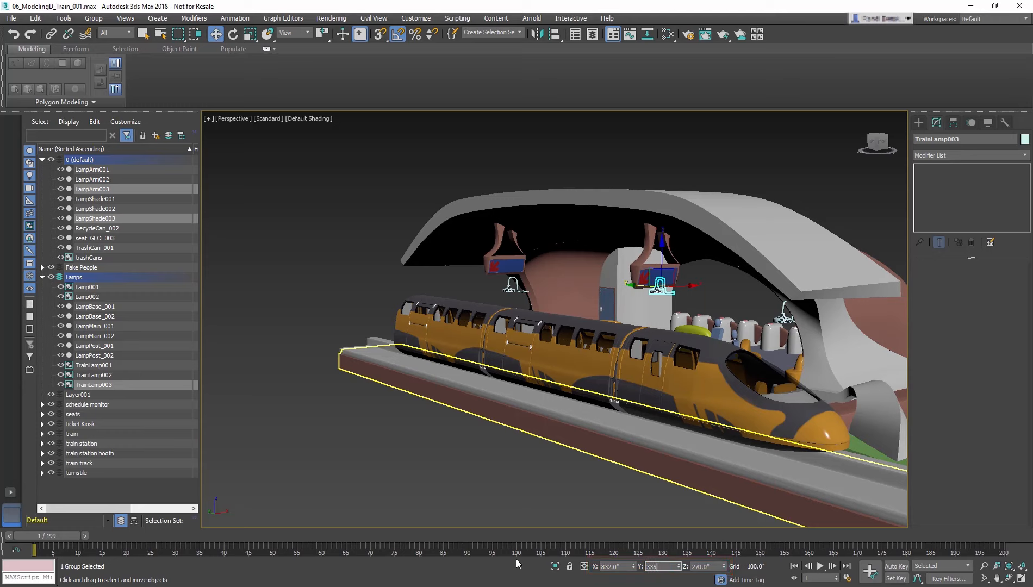
key(Tab)
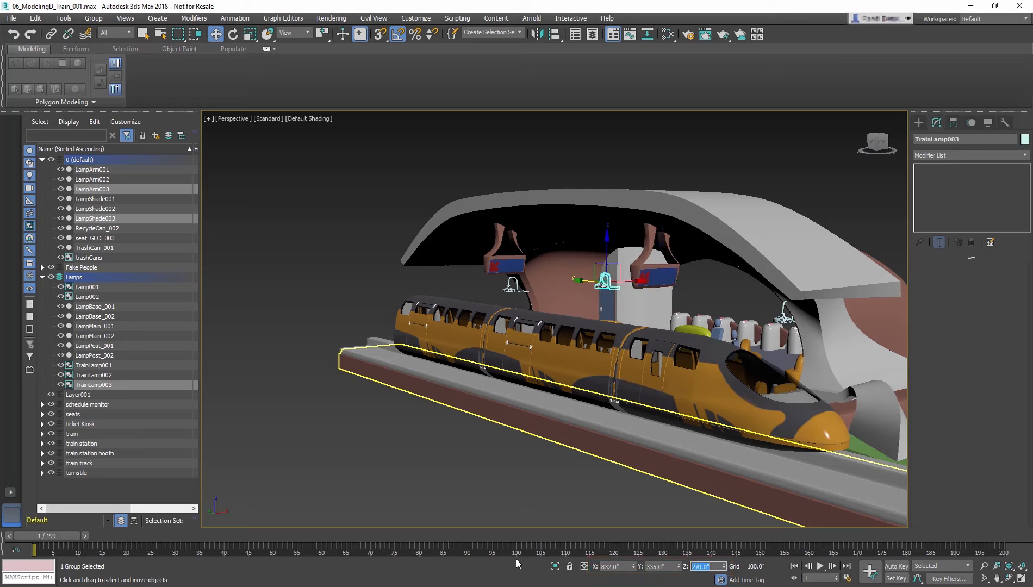
text(270)
key(Tab)
- Shift the third lamp along X away from the booth and raise it about 17 inches above the door
key(z)
scroll(306, 355, up, 5)
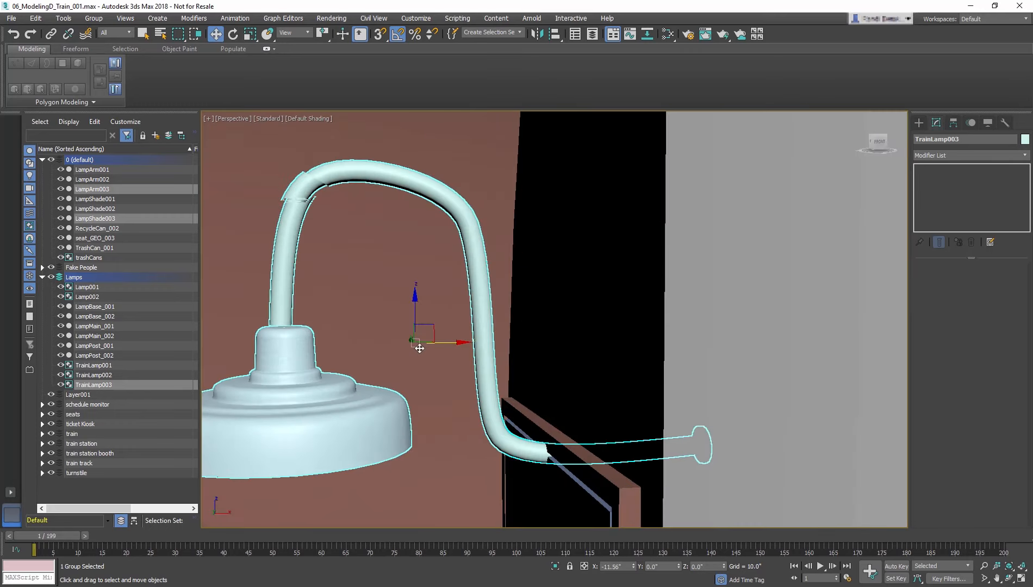
drag(306, 355, 280, 355)
drag(243, 317, 277, 134)
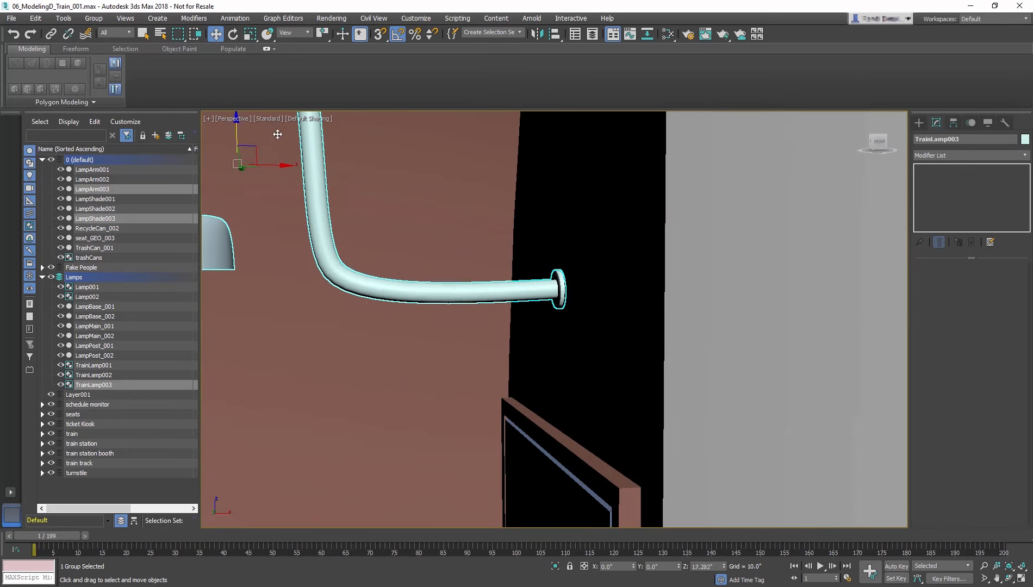
scroll(405, 290, down, 5)
- Scale the third lamp above the booth door uniformly to 4
alt+middle_drag(405, 290, 492, 294)
text(r)
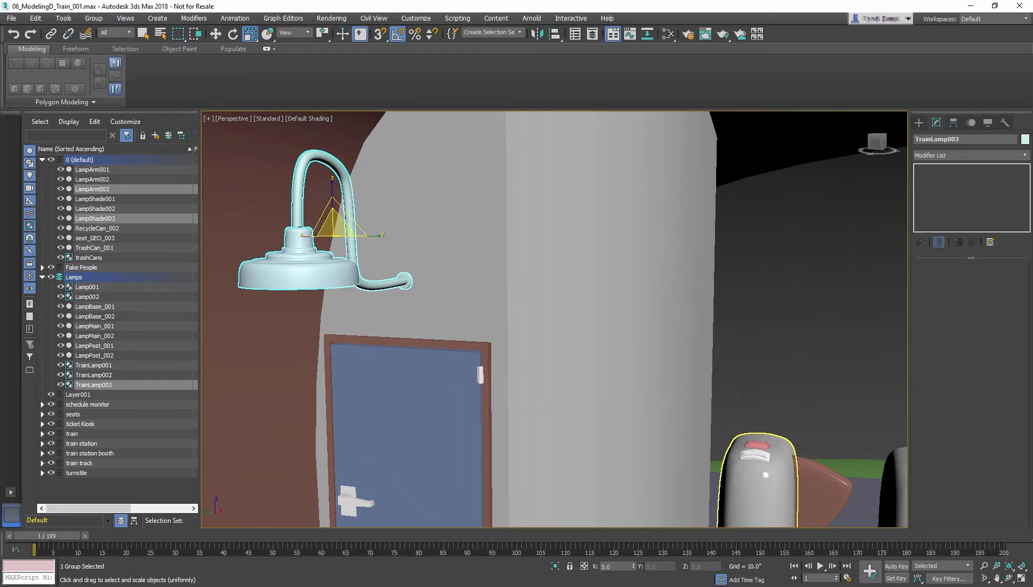
text(4)
key(Return)
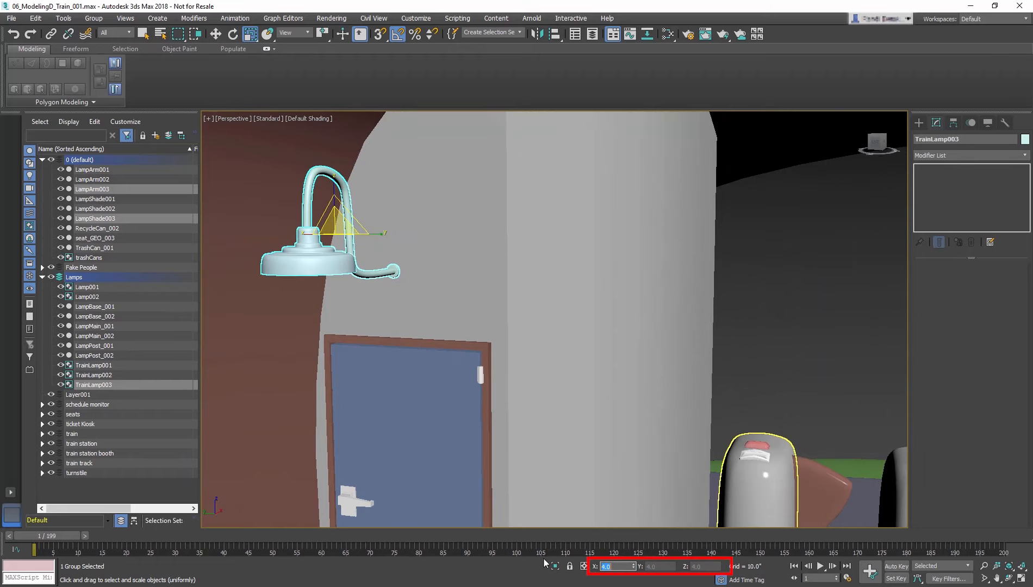
- Move the third lamp to about X 809 and Z 282, against the booth wall above the door
key(w)
drag(346, 221, 367, 244)
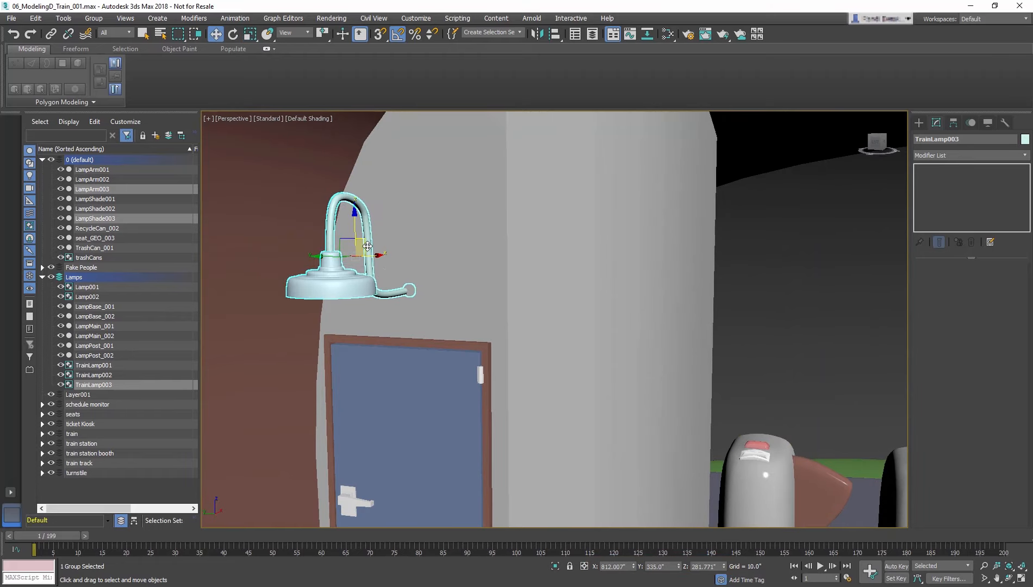
alt+middle_drag(366, 244, 409, 249)
drag(409, 249, 386, 265)
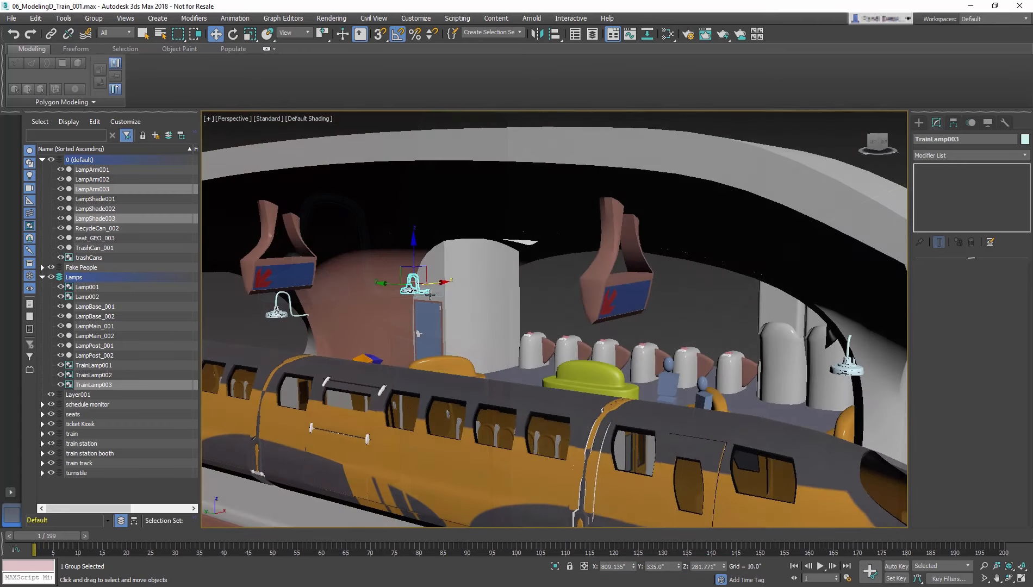
- Change the object color of all three train lamps to the dark gray custom color and deselect them
ctrl+click(282, 311)
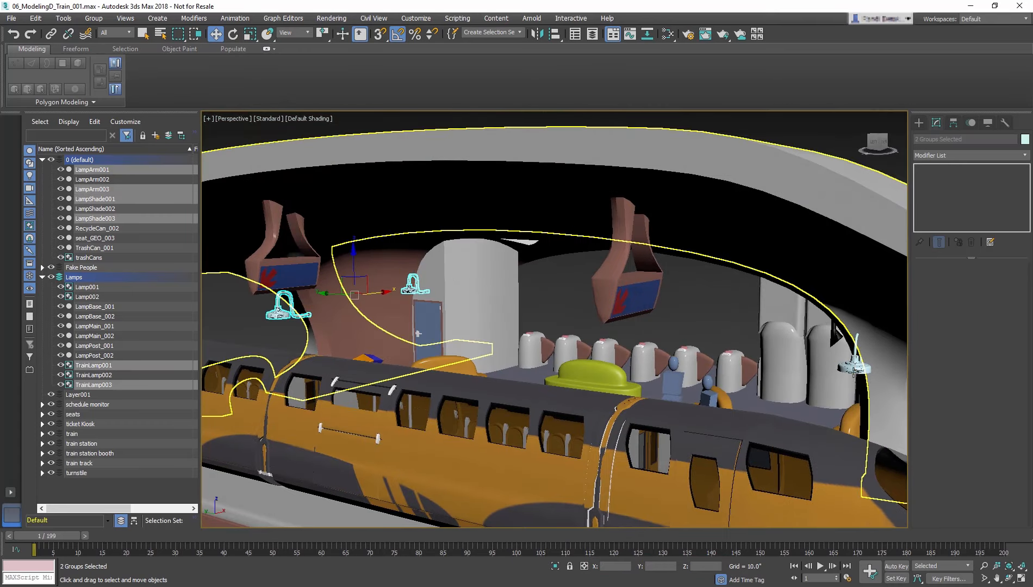
ctrl+click(854, 361)
click(1025, 140)
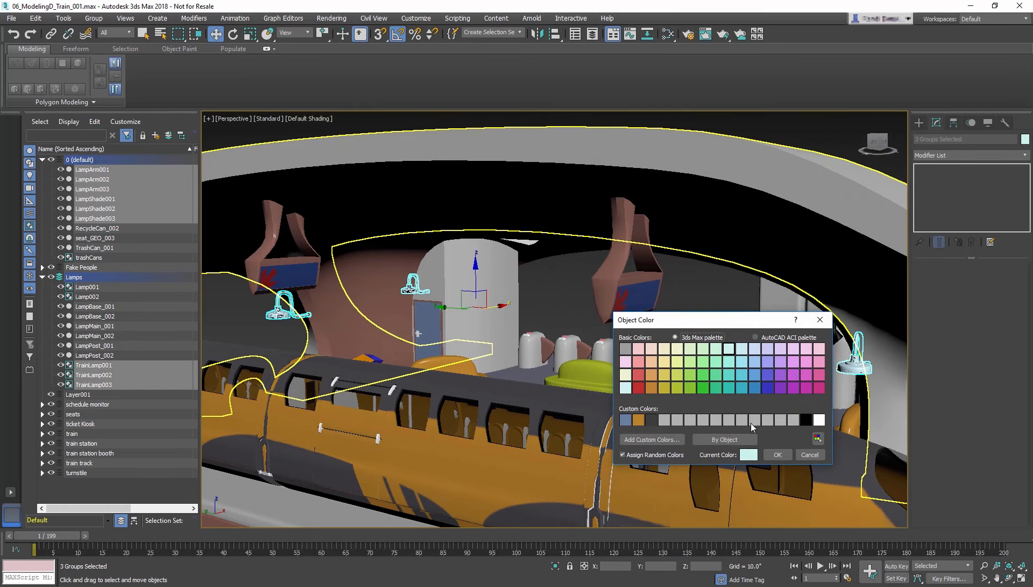
click(651, 419)
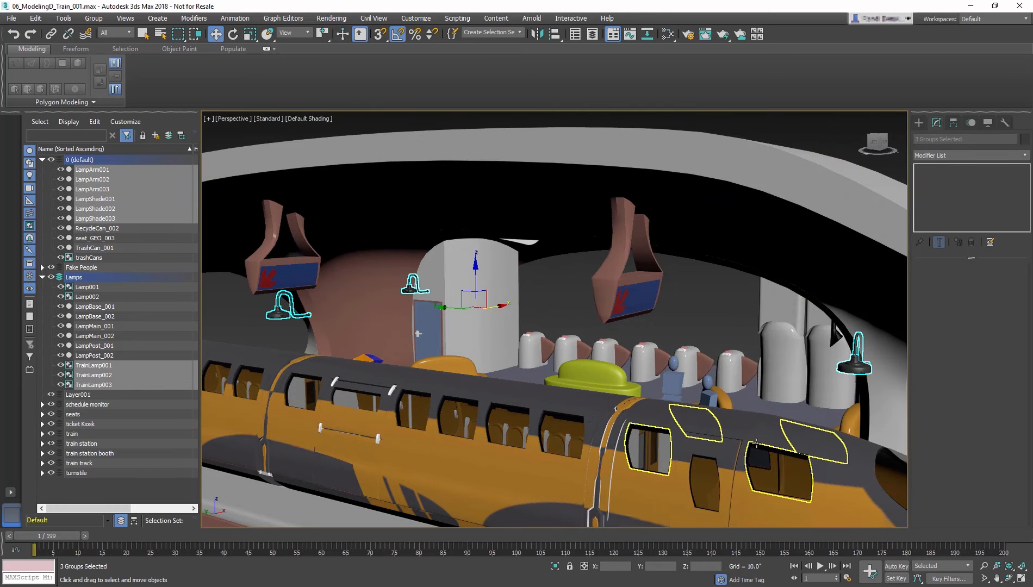
click(777, 454)
click(549, 301)
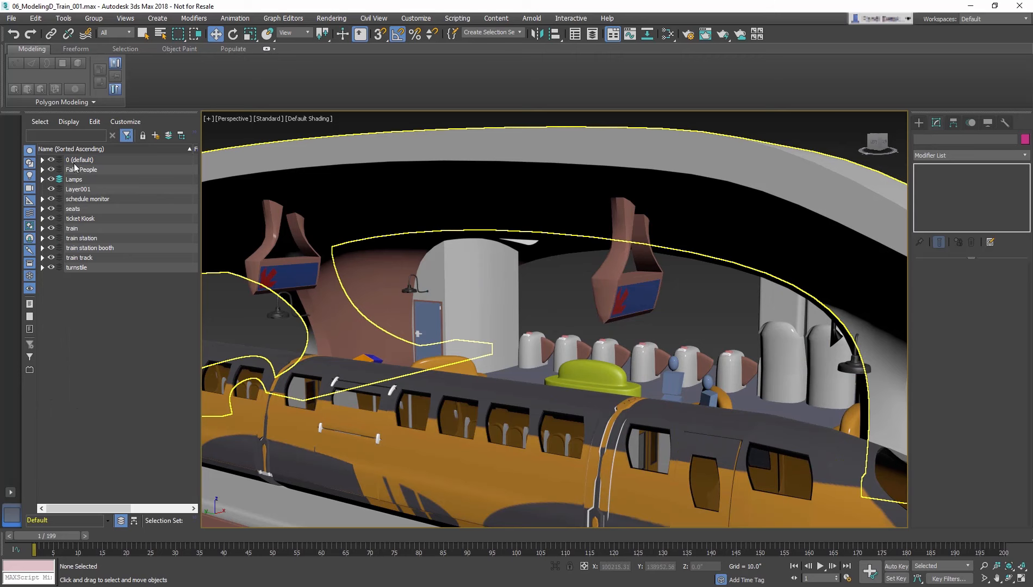
- Move LampArm001–003 and LampShade001–003 from the 0 (default) layer to the active Lamps layer
click(41, 160)
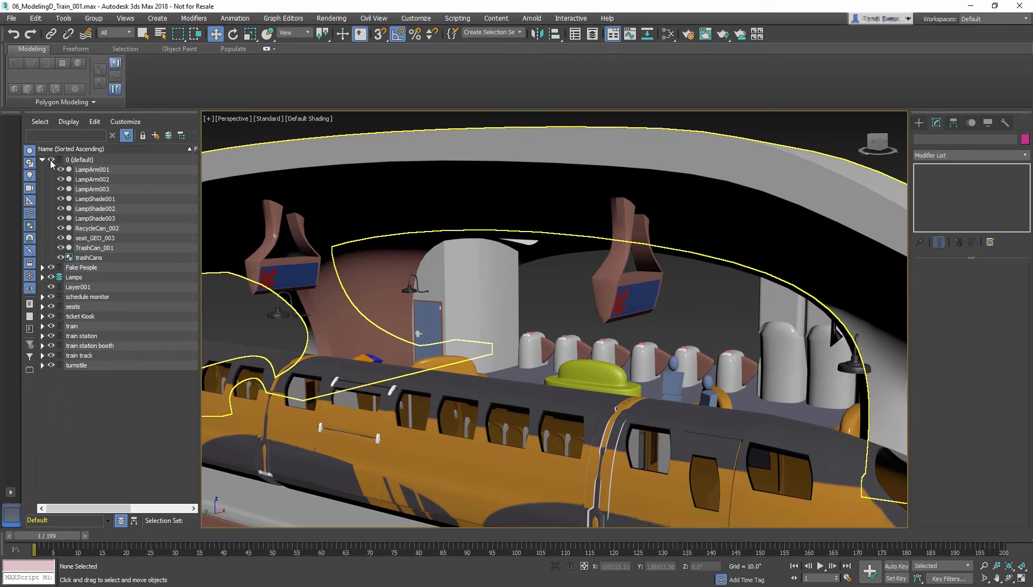
click(107, 170)
shift+click(111, 219)
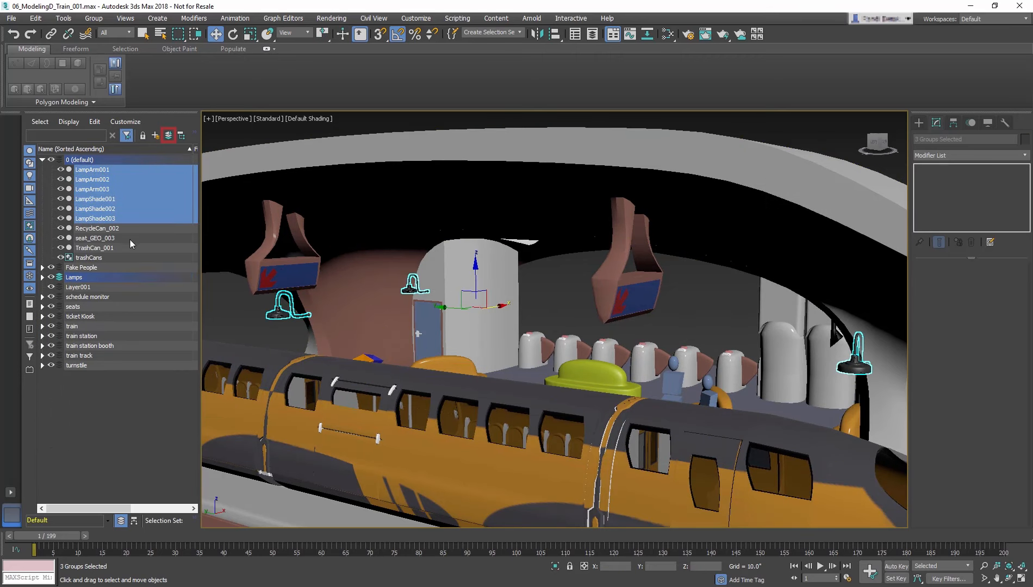
click(42, 277)
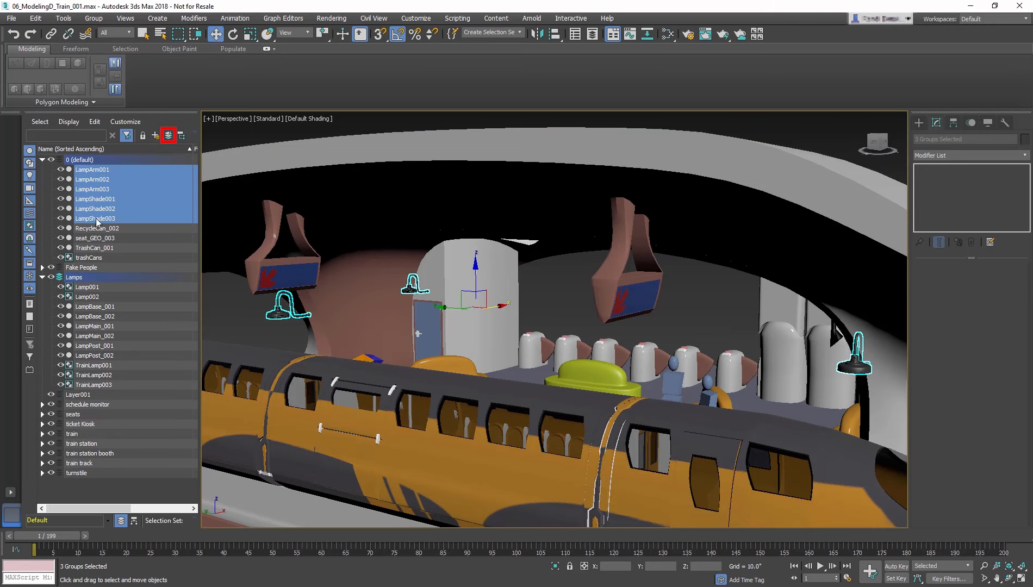
click(168, 136)
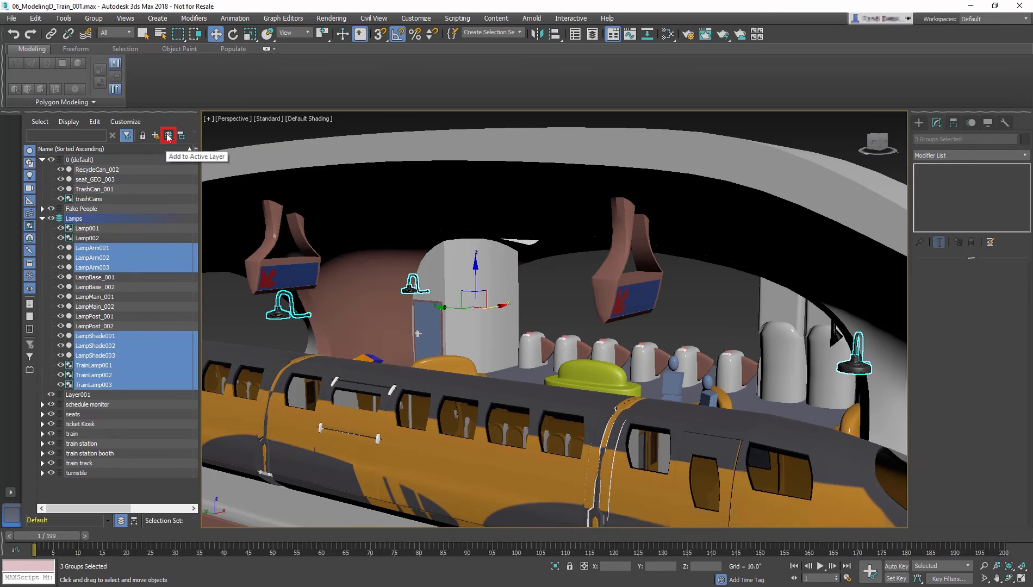
click(42, 219)
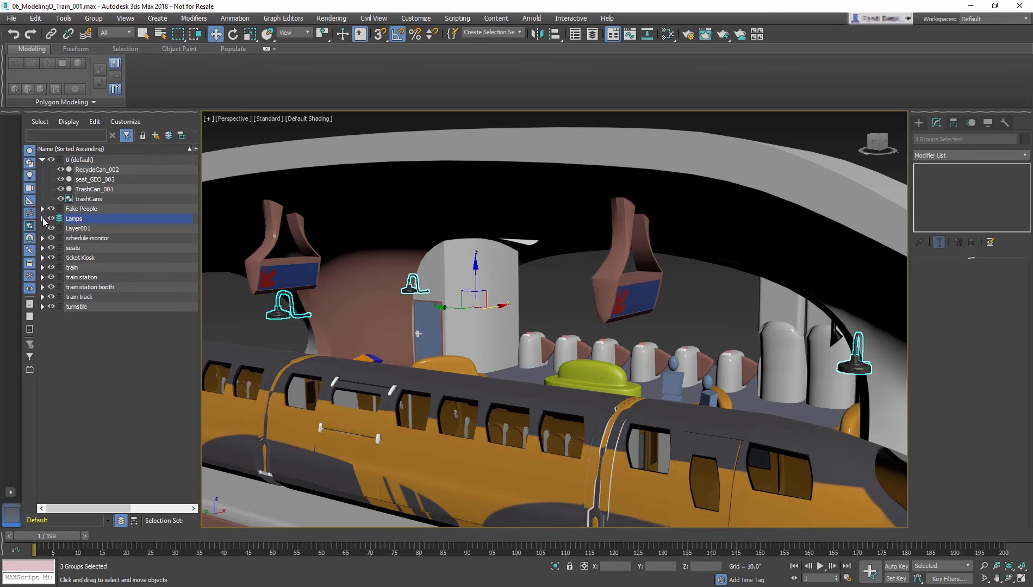